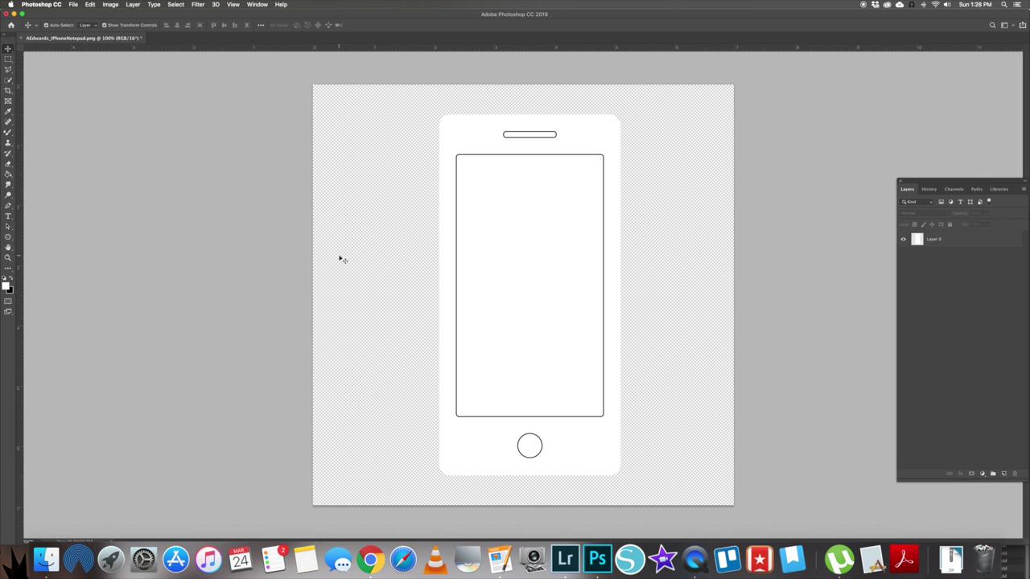
Step: Set the Crop tool to W x H x Resolution with an 8.25 in height
{"action": "left_click", "coordinate": [8, 90]}
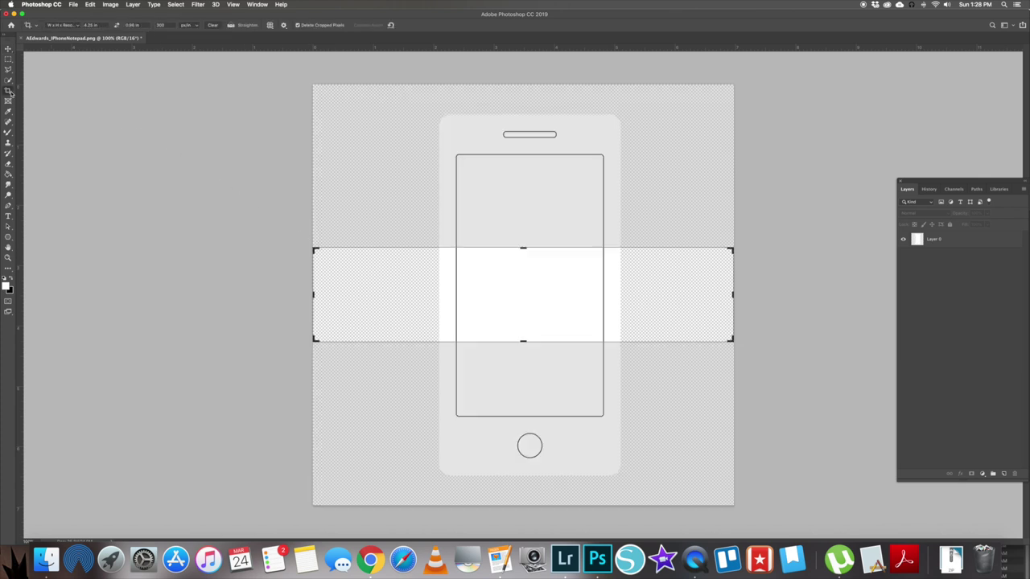
{"action": "left_click", "coordinate": [79, 26]}
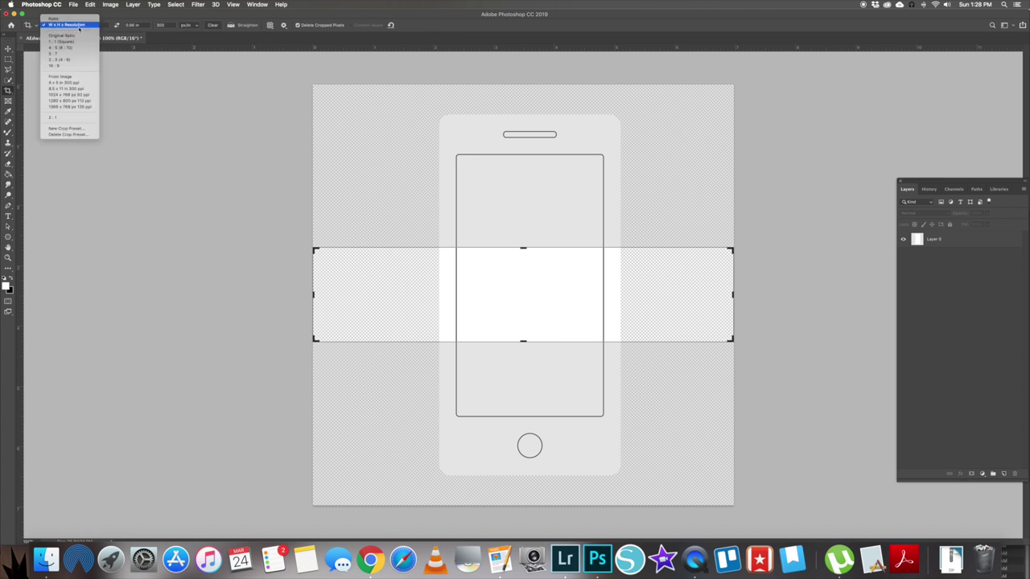
{"action": "left_click", "coordinate": [80, 26]}
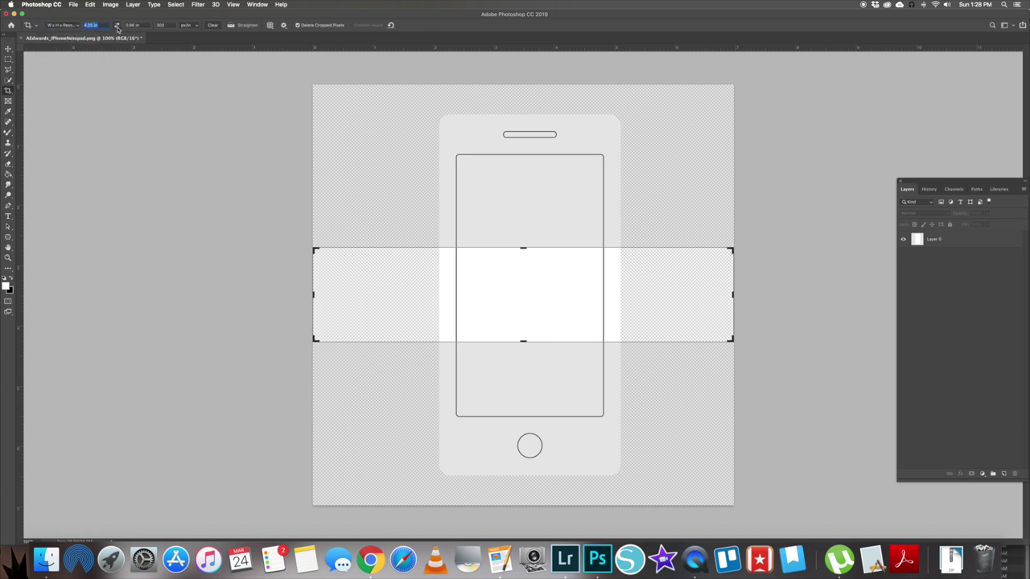
{"action": "left_click", "coordinate": [143, 25]}
{"action": "type", "text": "8.25"}
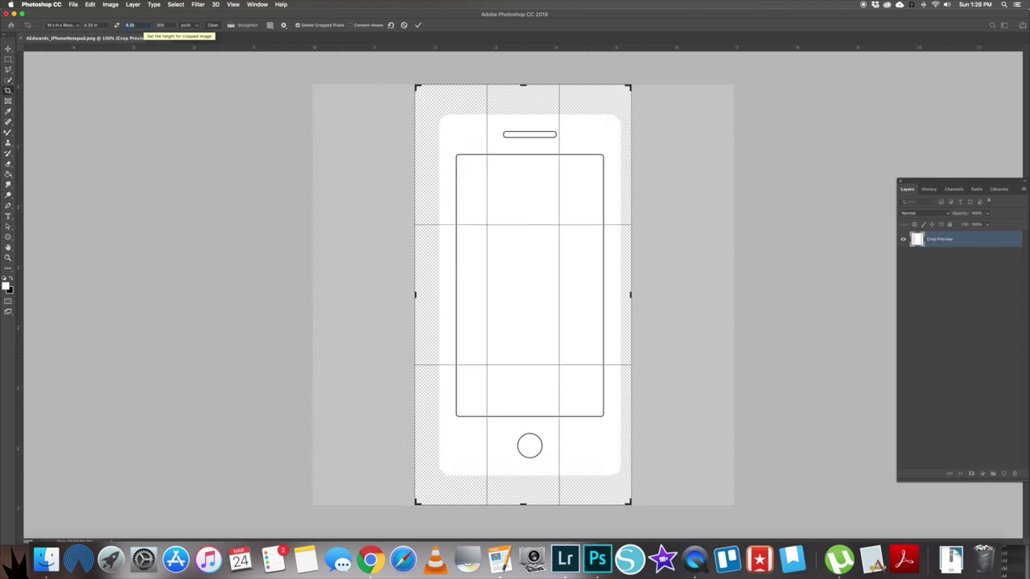
{"action": "key", "text": "Return"}
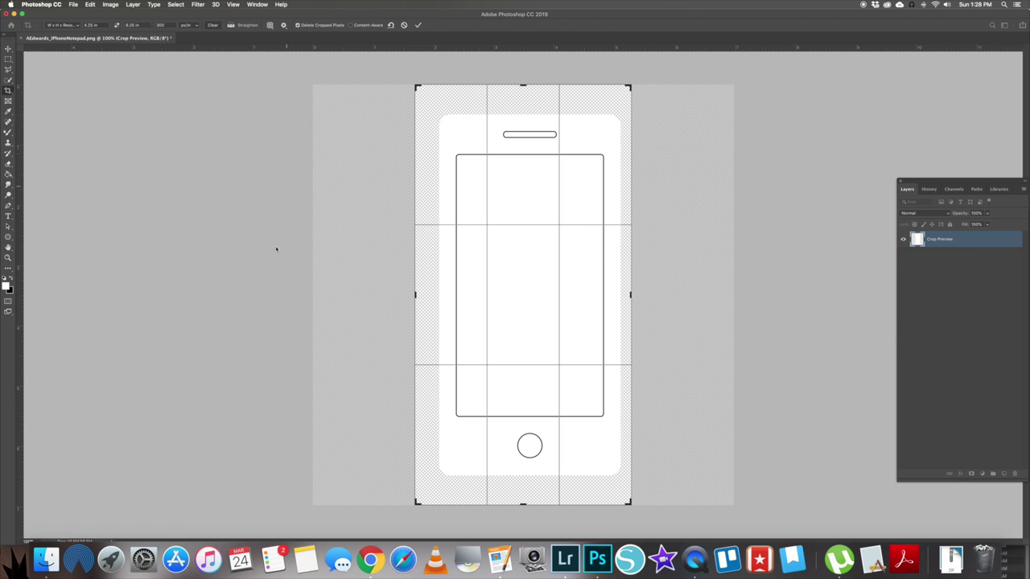
Step: Tighten the crop corners snugly around the phone outline and commit the crop
{"action": "left_click_drag", "start_coordinate": [417, 503], "coordinate": [418, 486]}
{"action": "left_click_drag", "start_coordinate": [622, 102], "coordinate": [617, 111]}
{"action": "left_click_drag", "start_coordinate": [562, 266], "coordinate": [558, 262]}
{"action": "left_click_drag", "start_coordinate": [429, 112], "coordinate": [431, 114]}
{"action": "left_click_drag", "start_coordinate": [532, 299], "coordinate": [532, 298]}
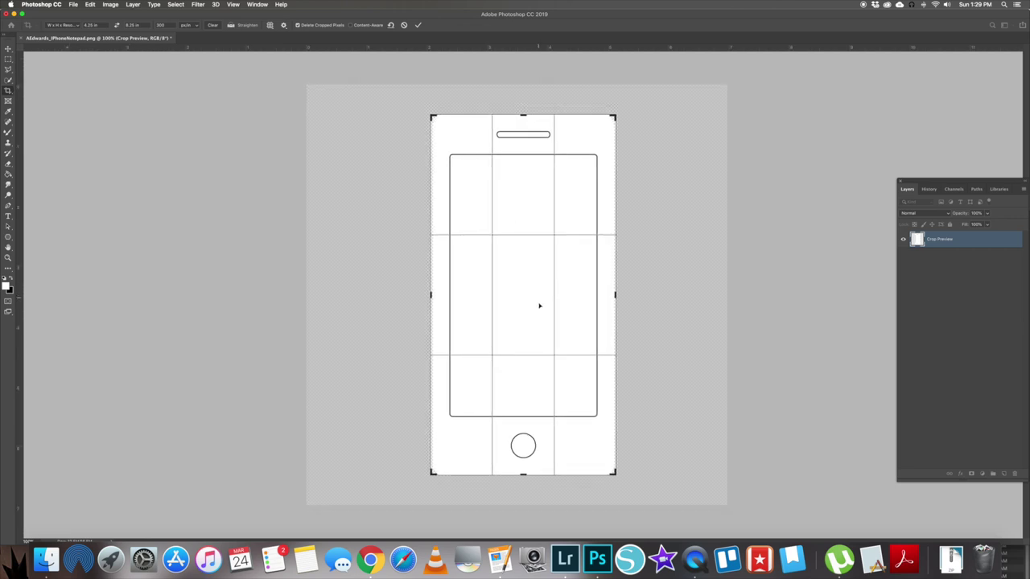
{"action": "key", "text": "Return"}
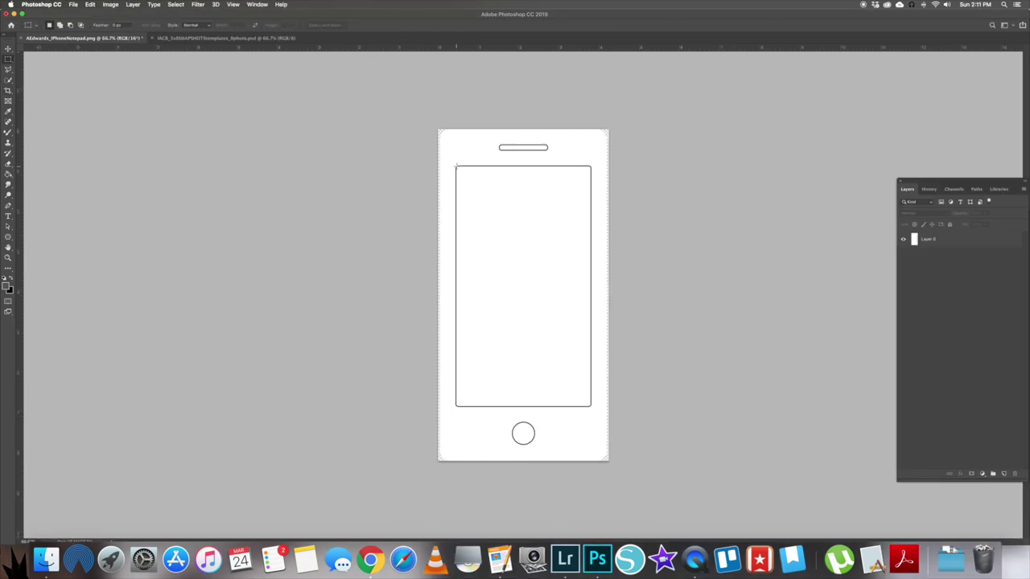
Step: Marquee-select the phone's screen area, then bring up the eight-photo snapshot template document
{"action": "left_click_drag", "start_coordinate": [456, 166], "coordinate": [592, 407]}
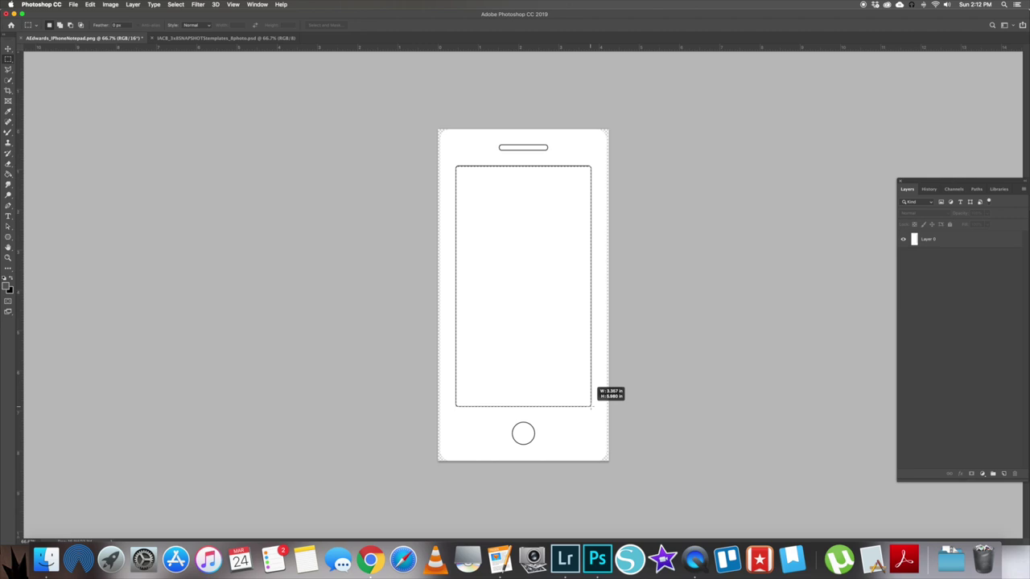
{"action": "mouse_move", "coordinate": [592, 407]}
{"action": "left_mouse_down"}
{"action": "mouse_move", "coordinate": [604, 394]}
{"action": "mouse_move", "coordinate": [593, 407]}
{"action": "left_mouse_up"}
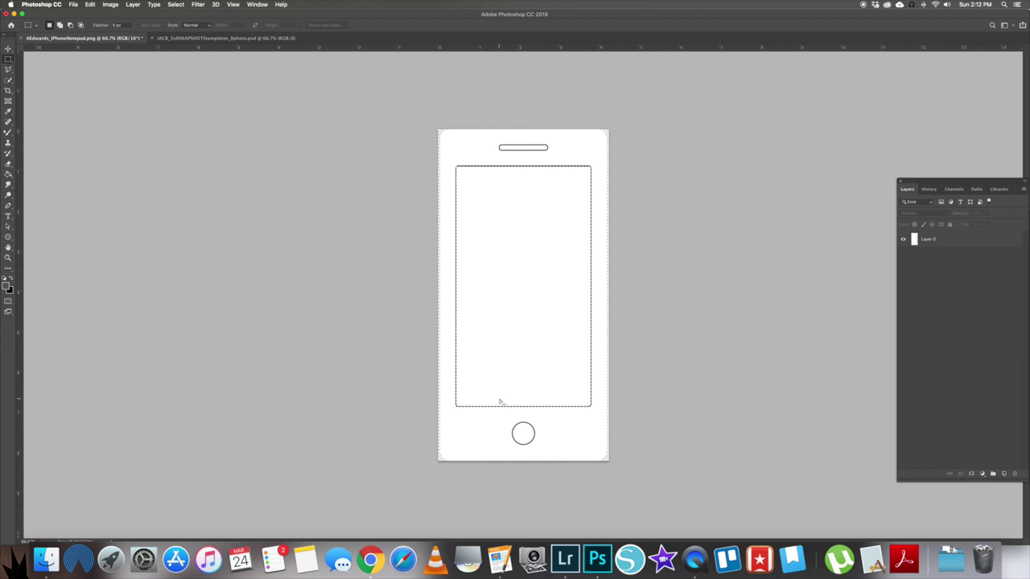
{"action": "left_click", "coordinate": [225, 38]}
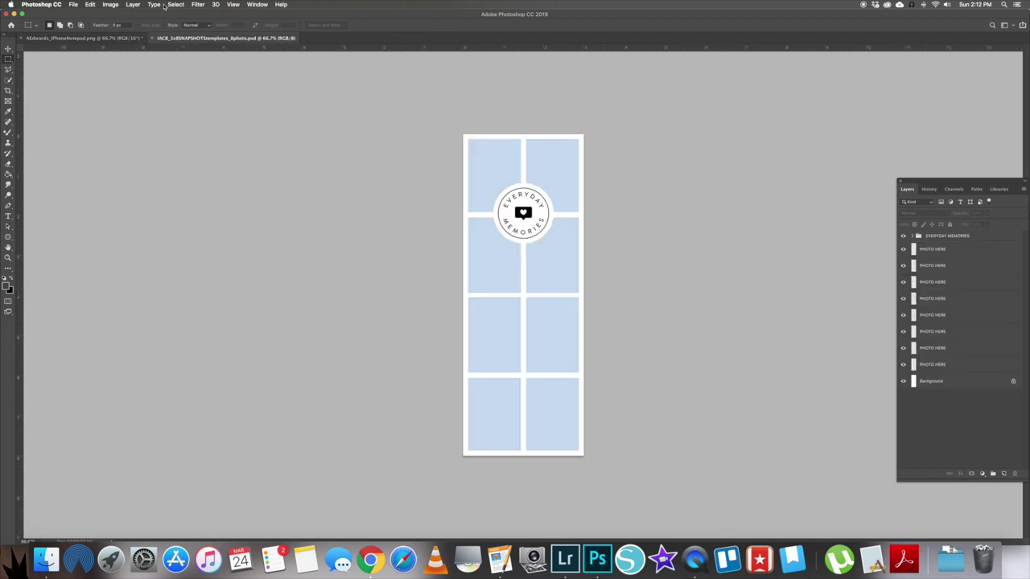
Step: Resize the template canvas to 4.25 × 8.25 in, anchored middle-left so it grows rightward
{"action": "left_click", "coordinate": [110, 5]}
{"action": "left_click", "coordinate": [120, 75]}
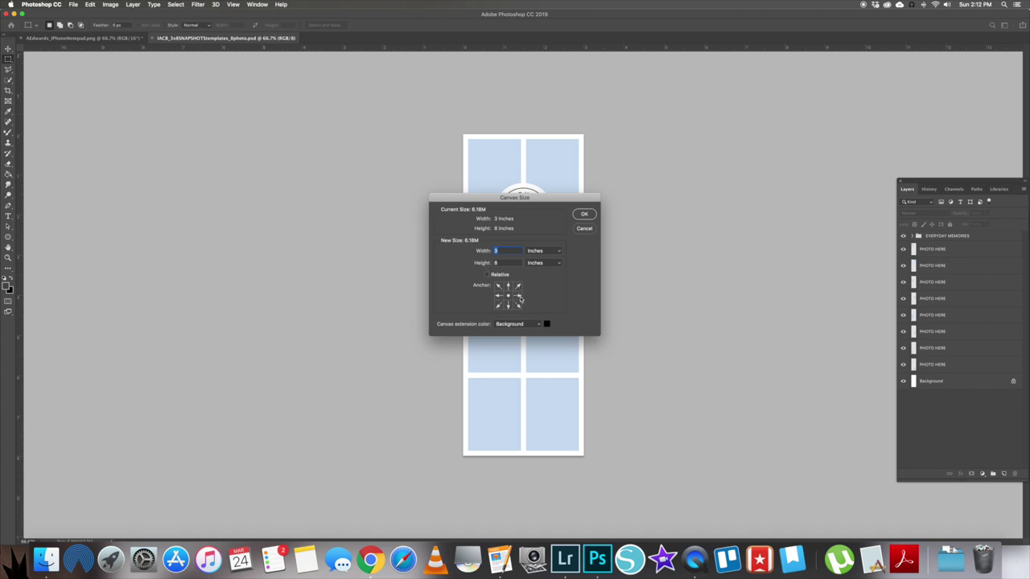
{"action": "left_click", "coordinate": [499, 296]}
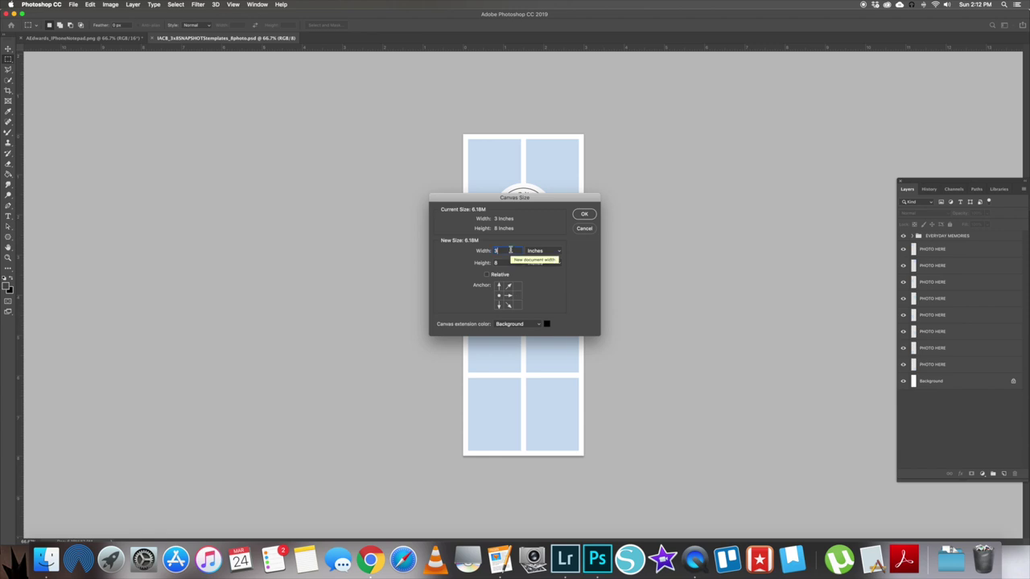
{"action": "type", "text": "34"}
{"action": "key", "text": "BackSpace"}
{"action": "key", "text": "BackSpace"}
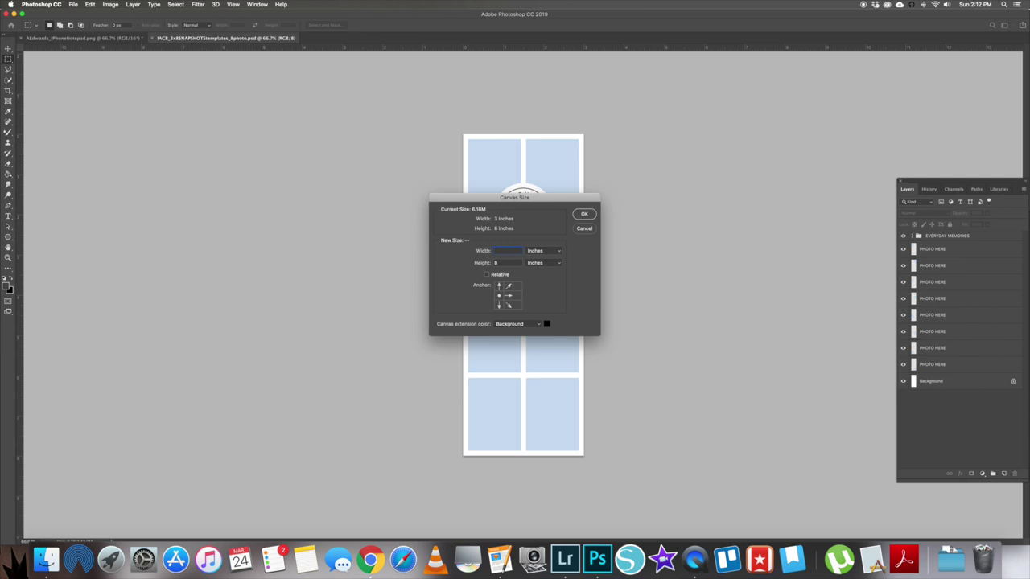
{"action": "type", "text": "4.25"}
{"action": "key", "text": "Tab"}
{"action": "type", "text": "8.25"}
{"action": "key", "text": "Return"}
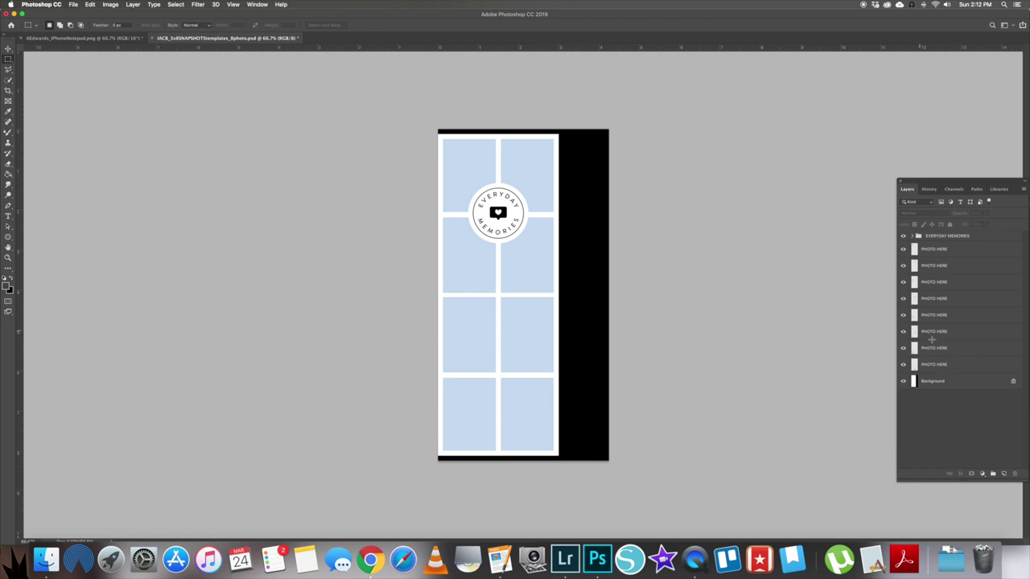
Step: Select all photo layers and the EVERYDAY MEMORIES group, then scale the grid to roughly 2.1 × 6 in
{"action": "left_click", "coordinate": [935, 366]}
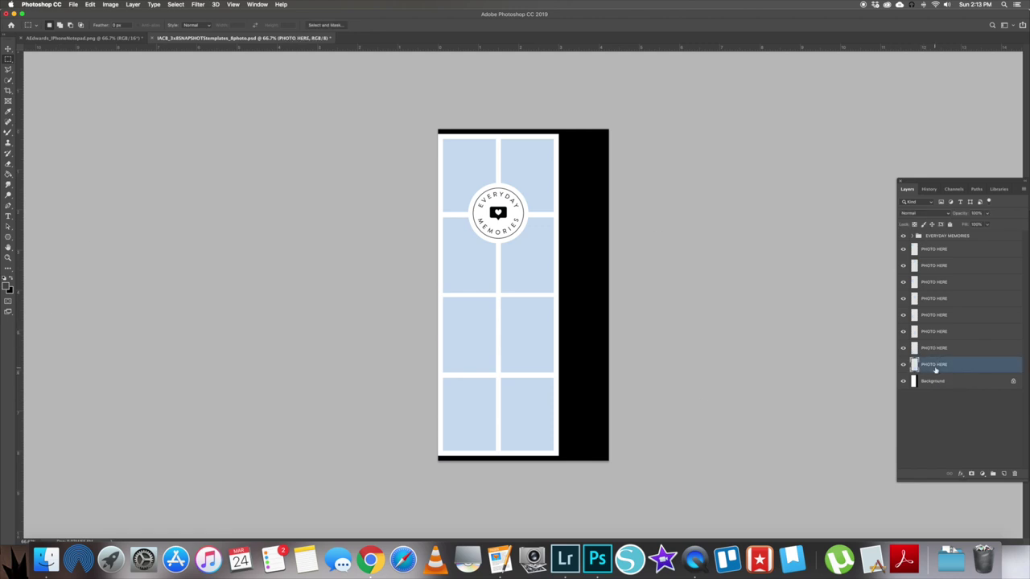
{"action": "left_click", "coordinate": [939, 236], "text": "shift"}
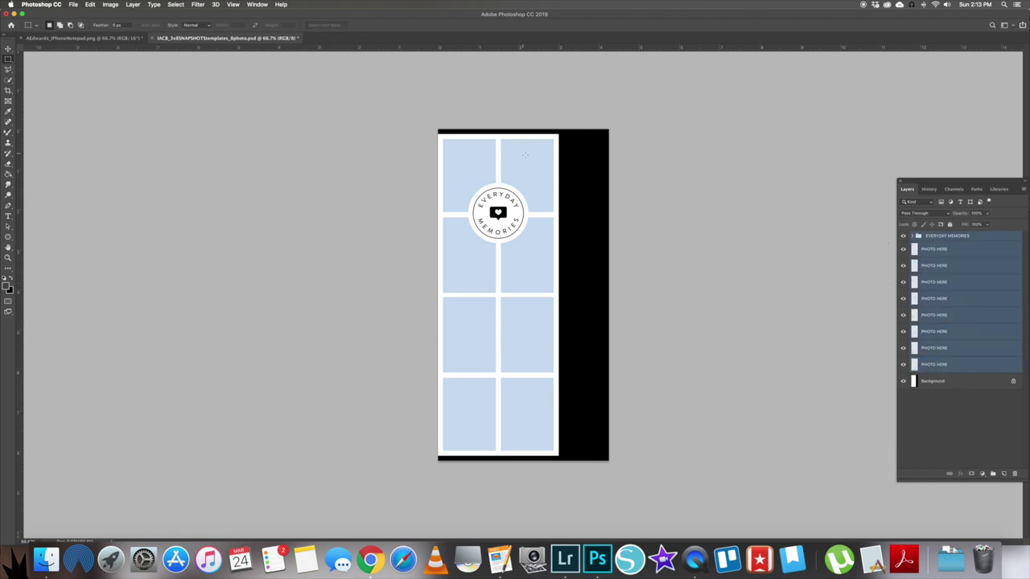
{"action": "key", "text": "v"}
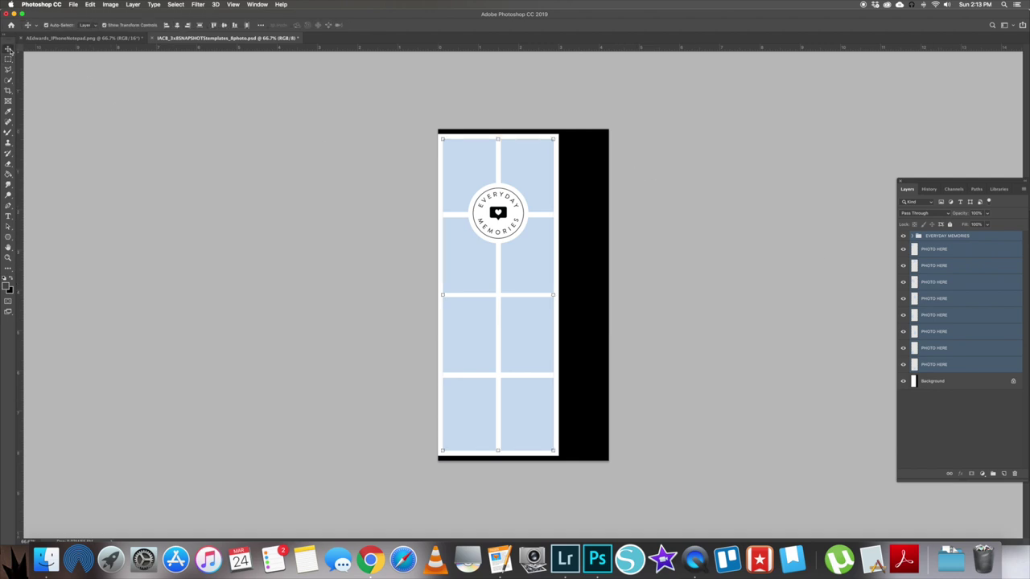
{"action": "key", "text": "super+t"}
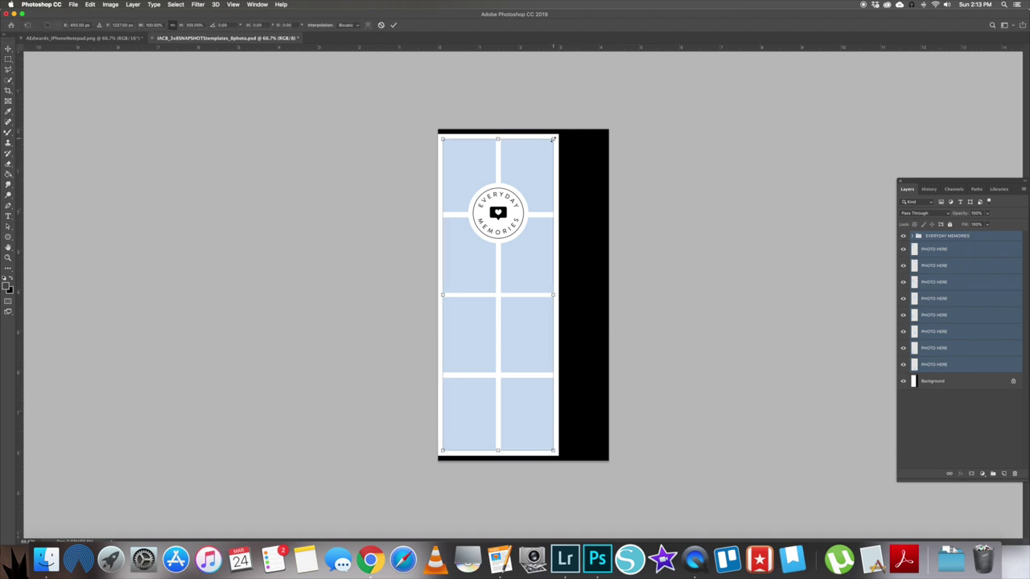
{"action": "left_click_drag", "start_coordinate": [552, 139], "coordinate": [538, 155]}
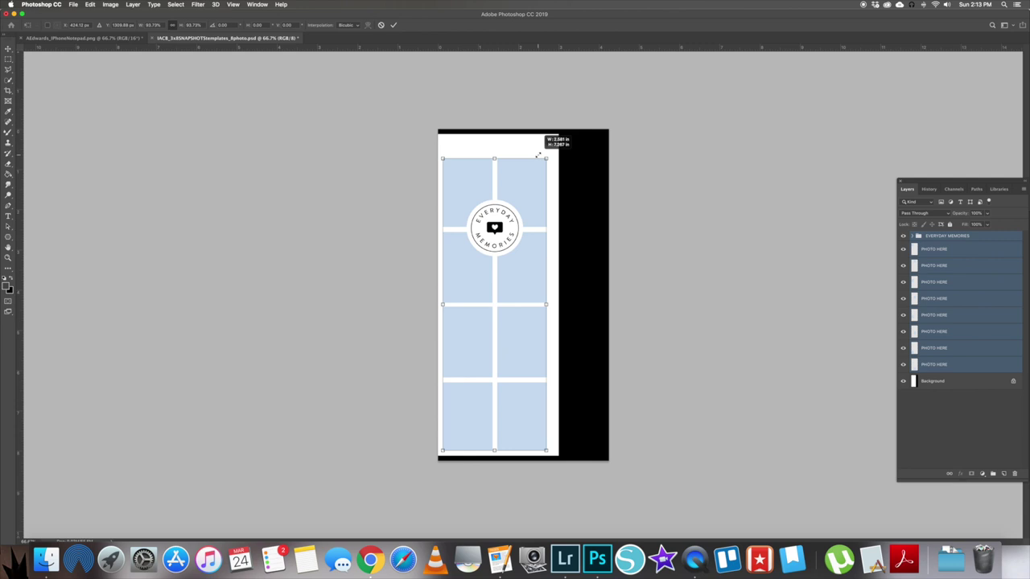
{"action": "left_click_drag", "start_coordinate": [538, 155], "coordinate": [476, 188]}
{"action": "key", "text": "Return"}
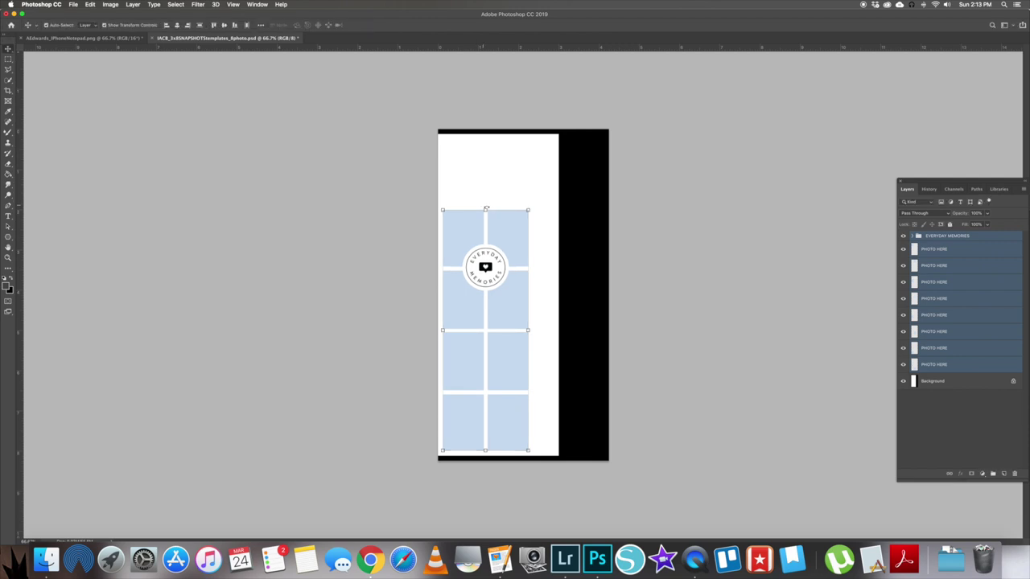
Step: Move the grid up, then duplicate it and overlap the copy to form a third column
{"action": "left_click_drag", "start_coordinate": [455, 301], "coordinate": [461, 239]}
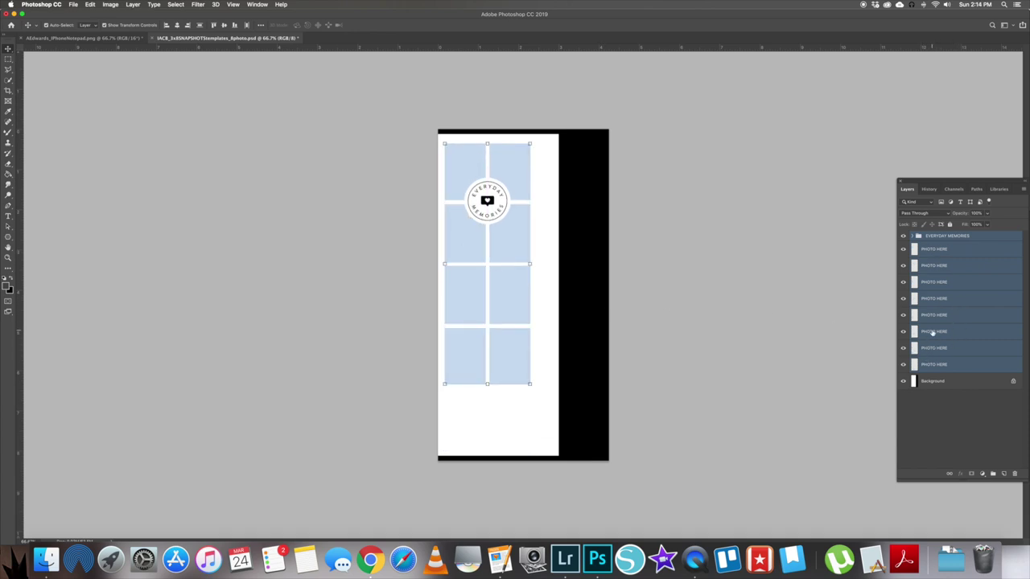
{"action": "right_click", "coordinate": [933, 336]}
{"action": "left_click", "coordinate": [870, 231]}
{"action": "left_click", "coordinate": [588, 240]}
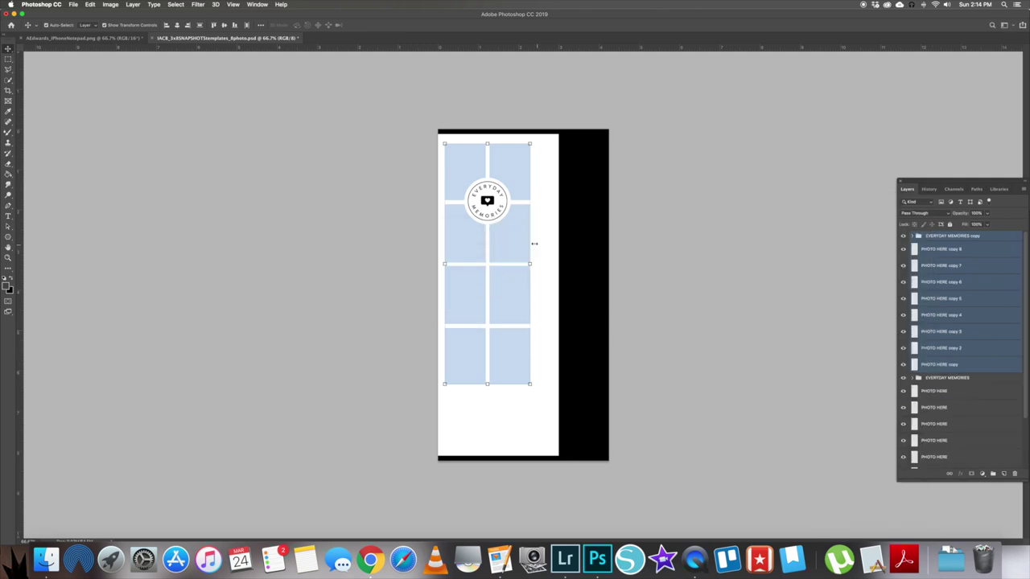
{"action": "left_click_drag", "start_coordinate": [591, 244], "coordinate": [548, 386]}
{"action": "left_click_drag", "start_coordinate": [544, 344], "coordinate": [509, 294]}
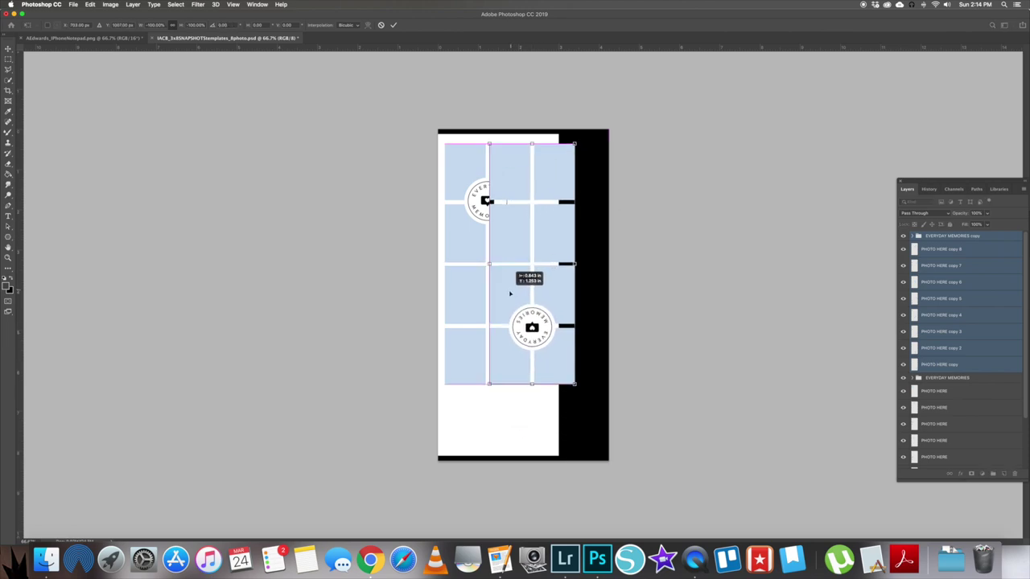
{"action": "key", "text": "Return"}
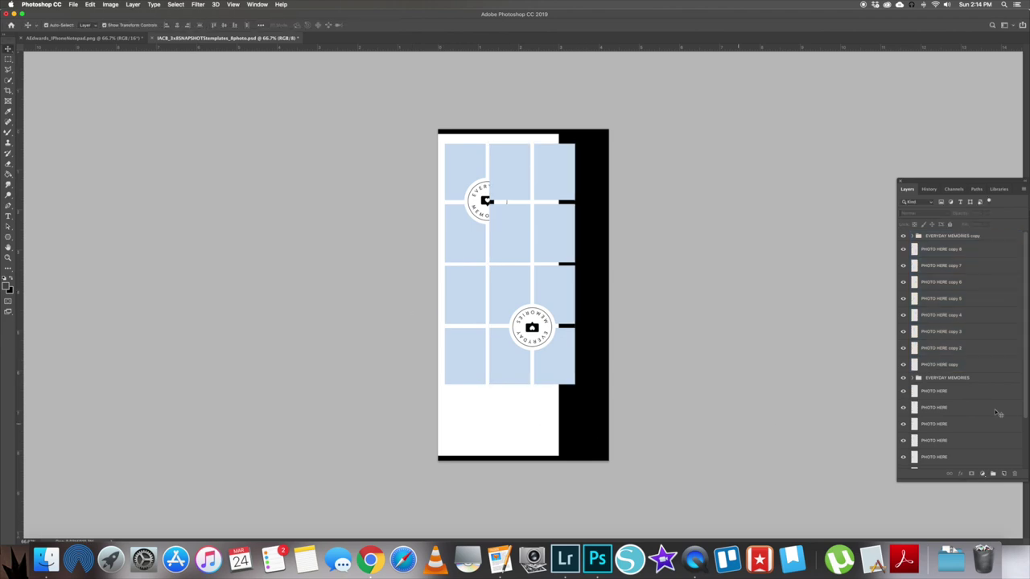
Step: Fill the black canvas areas of the Background layer with white
{"action": "scroll", "coordinate": [958, 378], "scroll_direction": "down", "scroll_amount": 2}
{"action": "left_click", "coordinate": [915, 460]}
{"action": "left_click", "coordinate": [8, 173]}
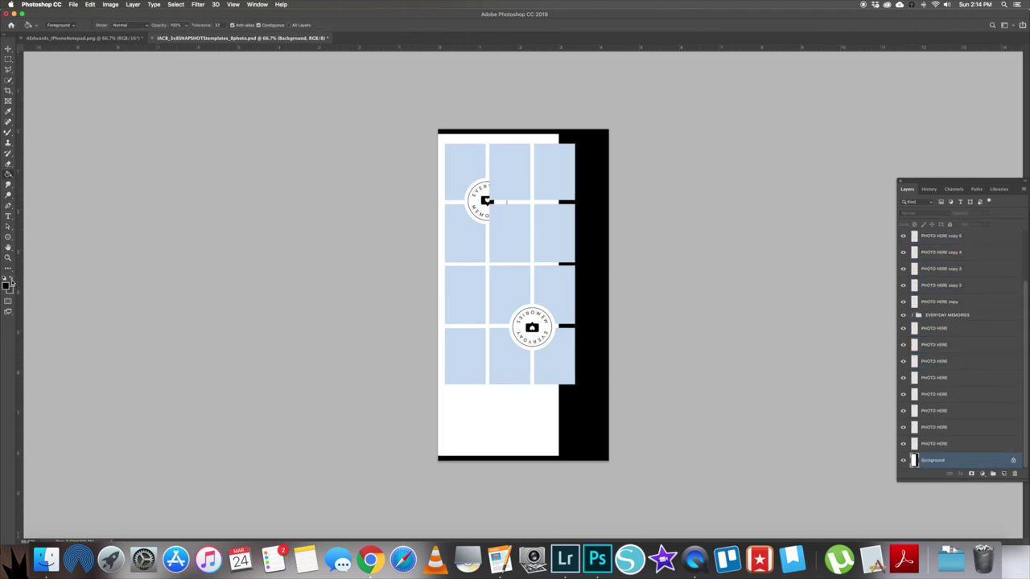
{"action": "key", "text": "x"}
{"action": "left_click", "coordinate": [589, 387]}
{"action": "key", "text": "v"}
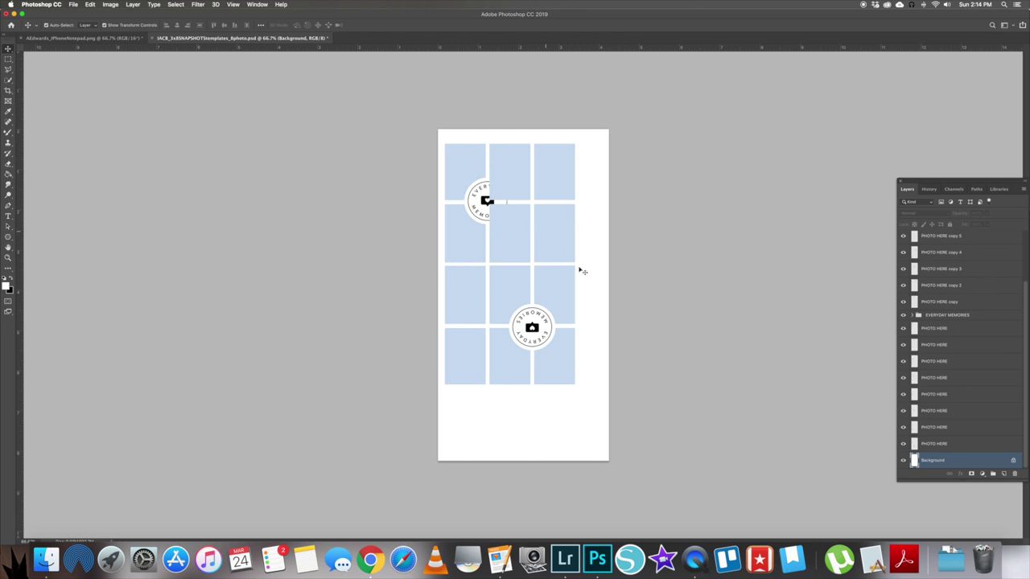
Step: Delete one redundant overlapping PHOTO HERE layer
{"action": "left_click", "coordinate": [513, 310]}
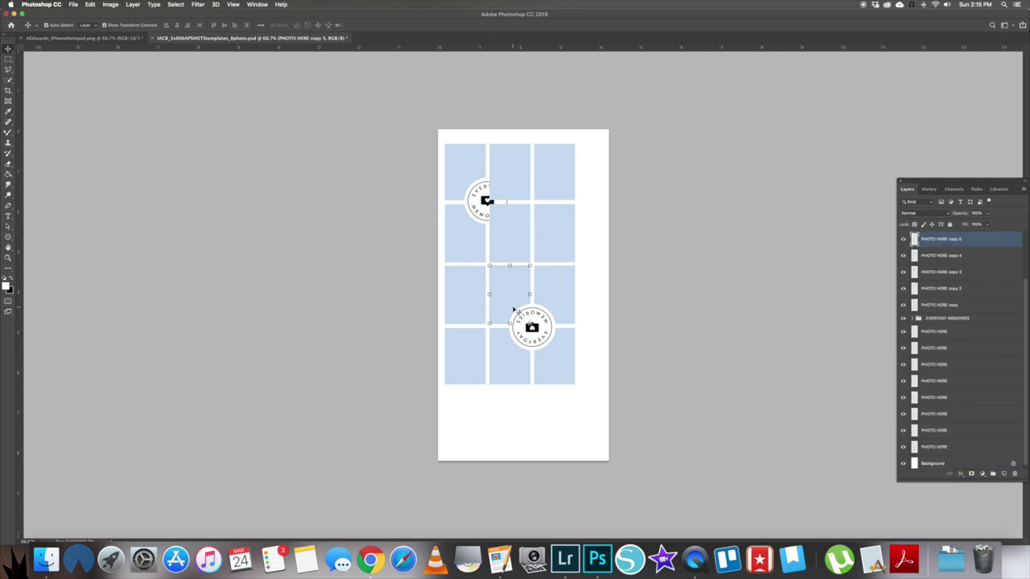
{"action": "key", "text": "alt+bracketleft"}
{"action": "key", "text": "alt+bracketleft"}
{"action": "key", "text": "alt+bracketleft"}
{"action": "key", "text": "alt+bracketleft"}
{"action": "key", "text": "alt+bracketleft"}
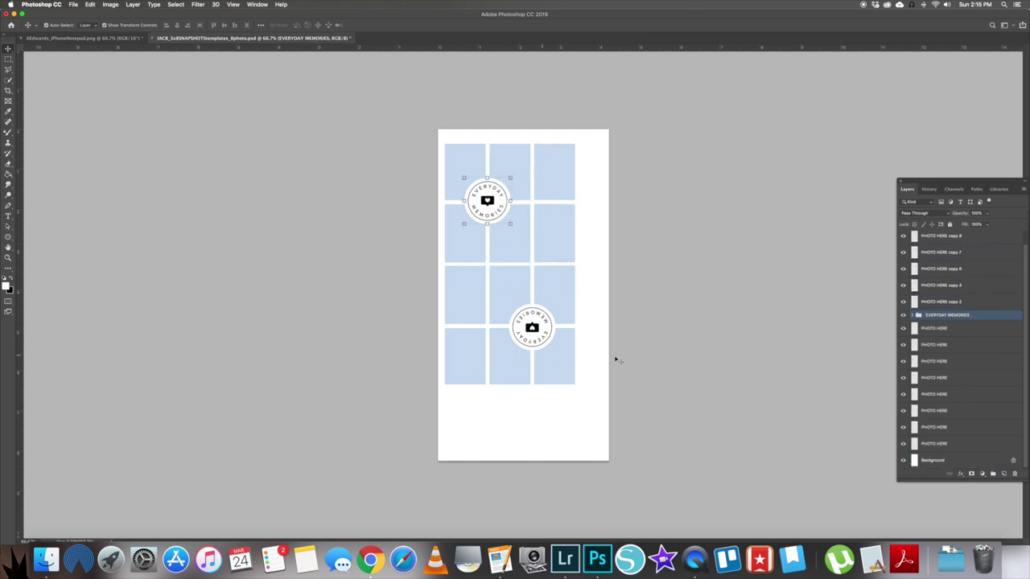
{"action": "left_click", "coordinate": [935, 442]}
{"action": "key", "text": "Delete"}
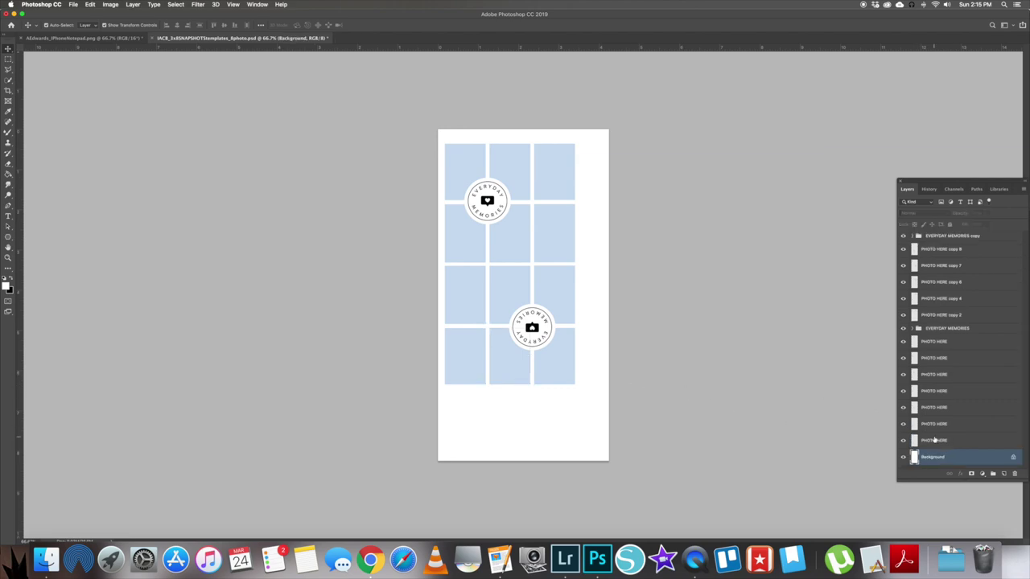
{"action": "left_click", "coordinate": [934, 425]}
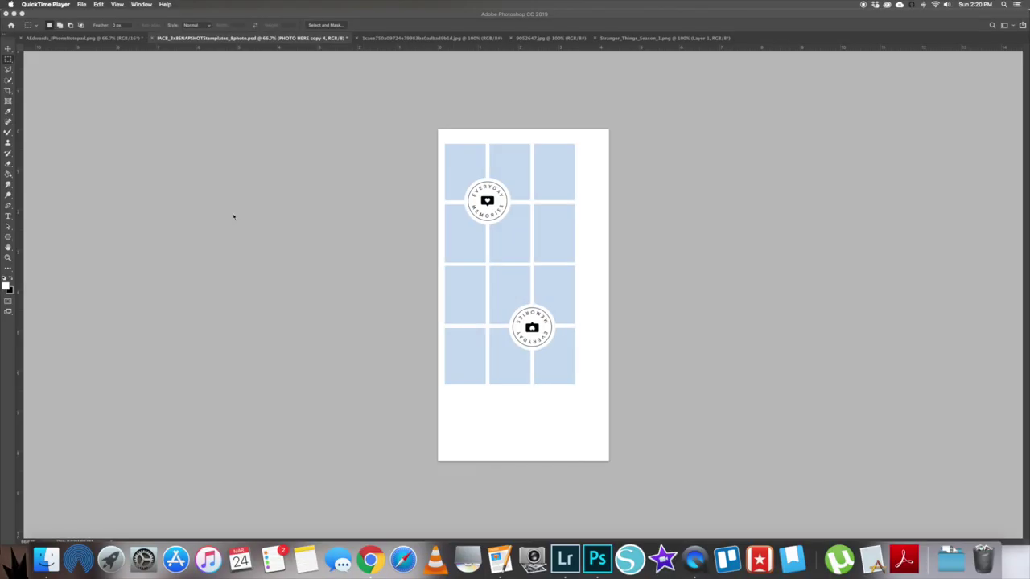
Step: Select and copy the whole Stranger Things poster, then return to the photo-grid template
{"action": "left_click", "coordinate": [410, 42]}
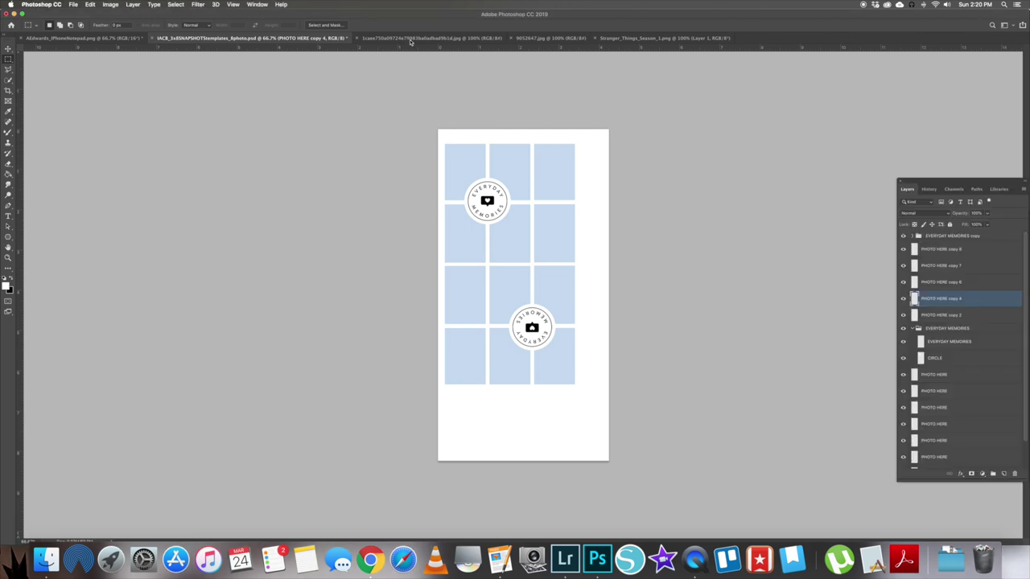
{"action": "left_click", "coordinate": [410, 40]}
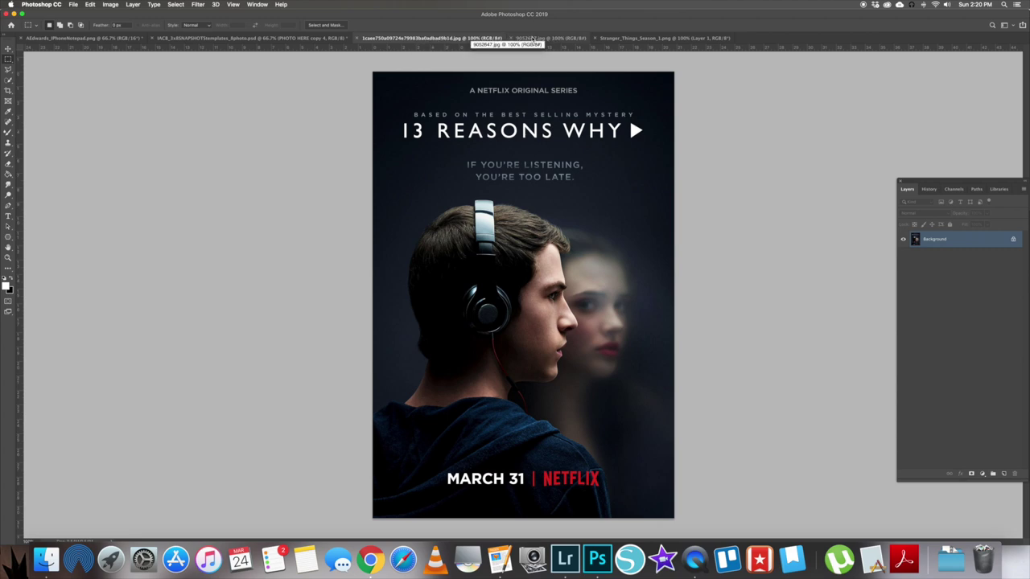
{"action": "left_click", "coordinate": [532, 38]}
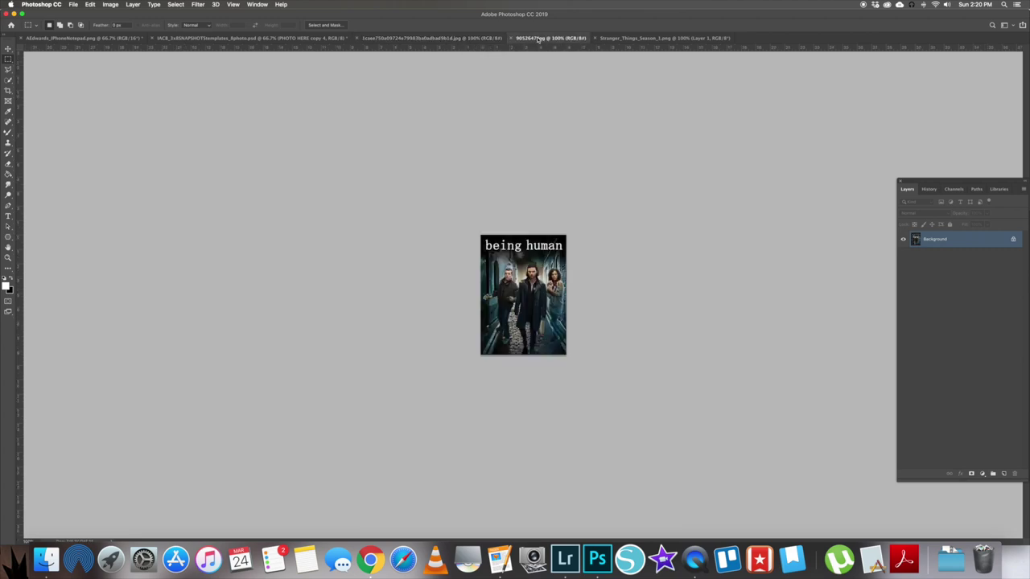
{"action": "left_click", "coordinate": [608, 38]}
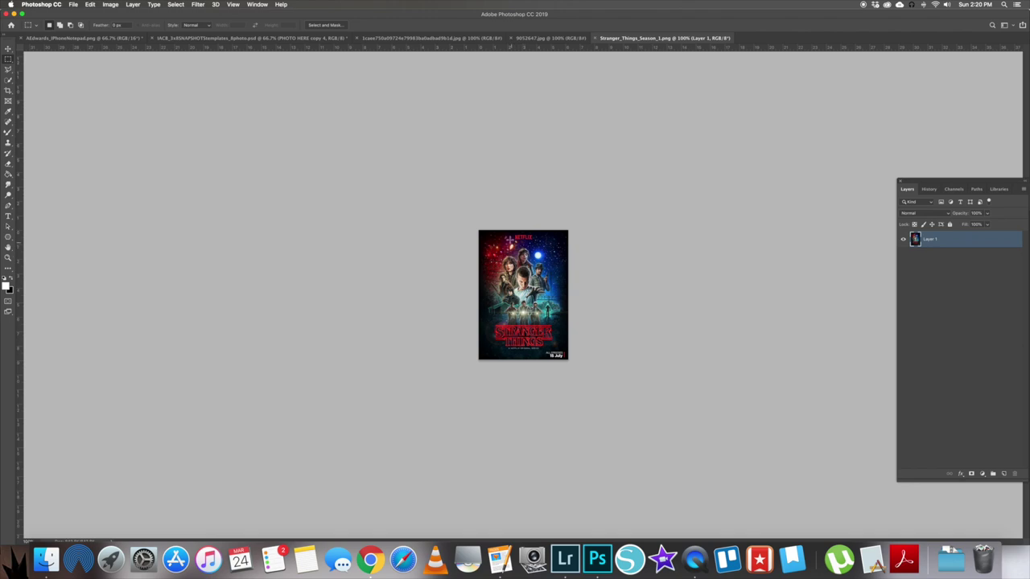
{"action": "key", "text": "super+a"}
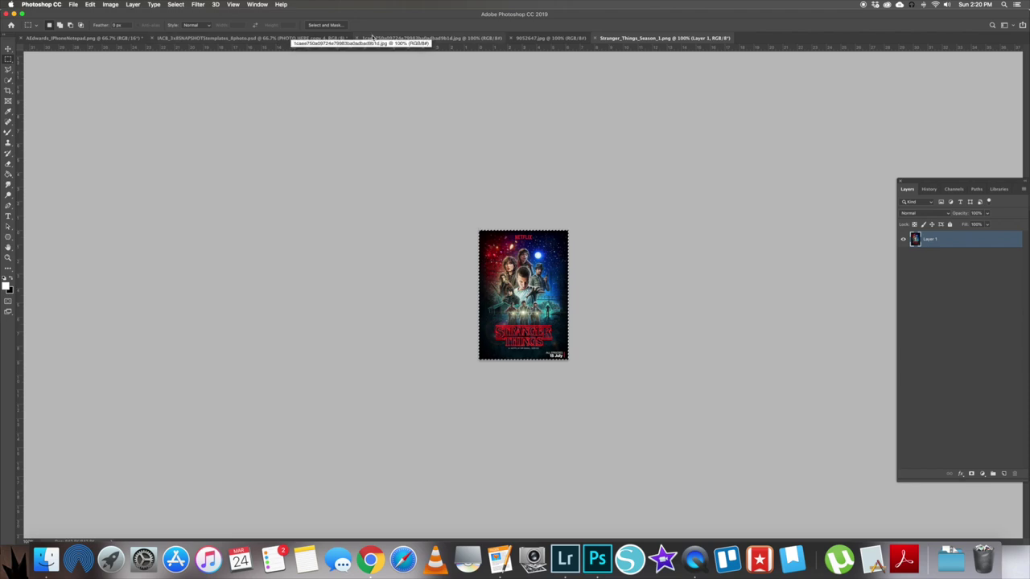
{"action": "left_click", "coordinate": [295, 39]}
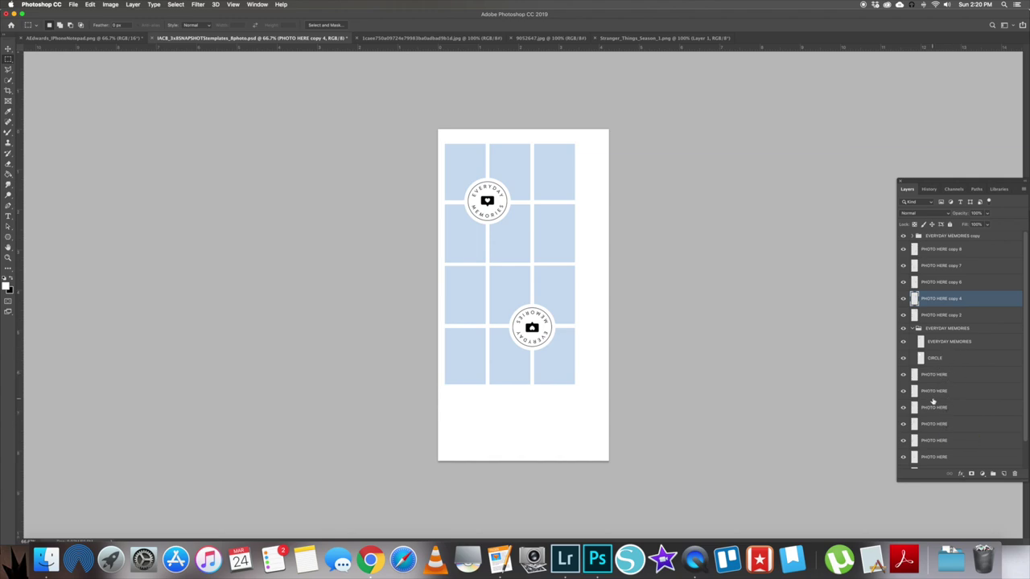
{"action": "scroll", "coordinate": [928, 430], "scroll_direction": "down", "scroll_amount": 2}
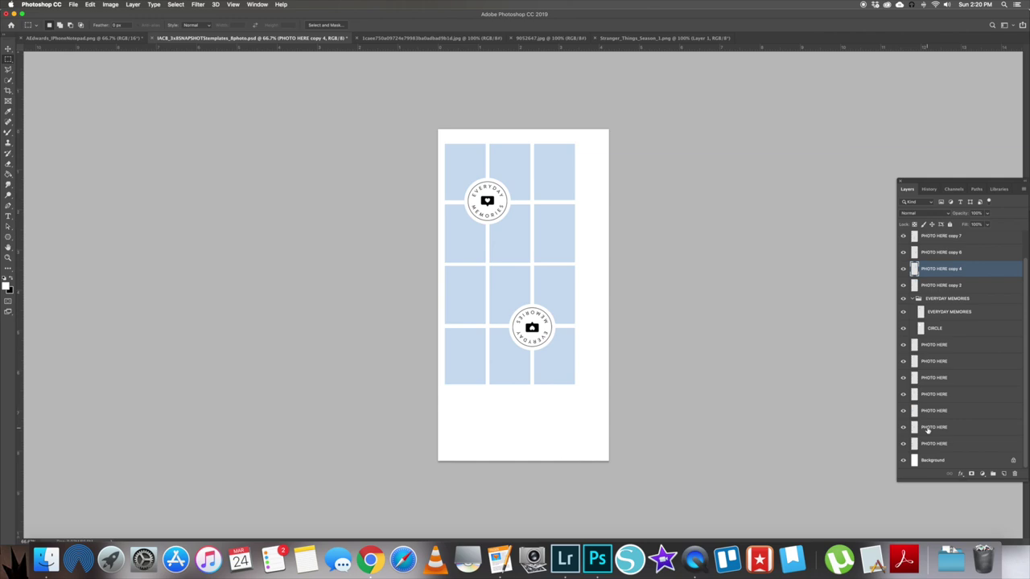
{"action": "scroll", "coordinate": [928, 430], "scroll_direction": "up", "scroll_amount": 2}
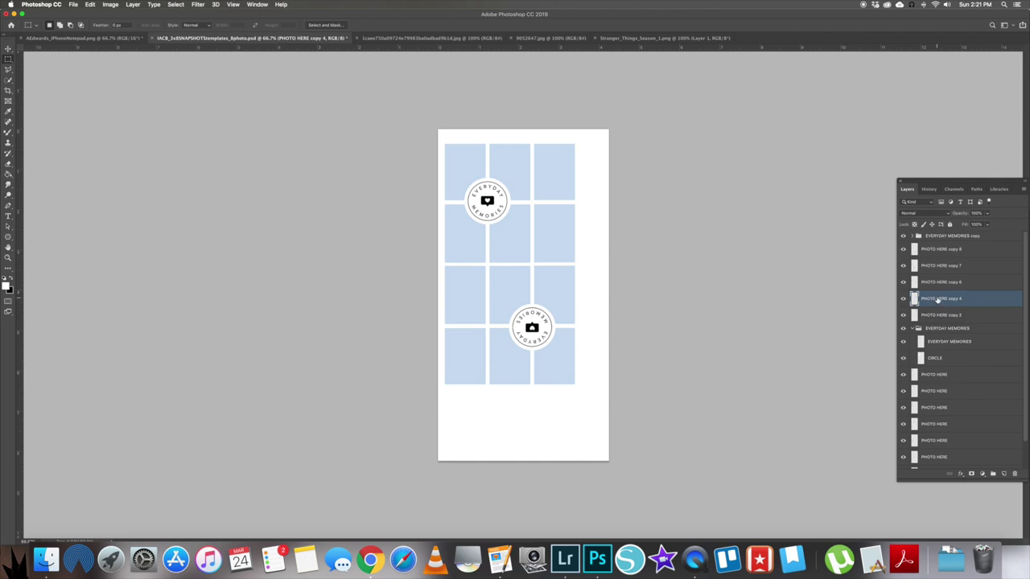
Step: Paste the Stranger Things poster, clip it to the second-row right cell, and scale it to fit
{"action": "key", "text": "super+v"}
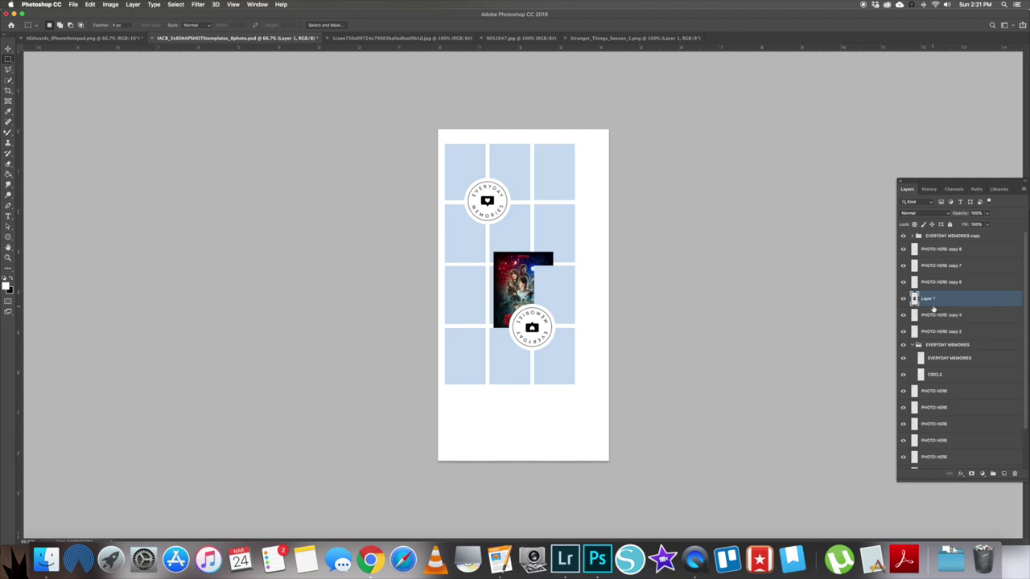
{"action": "left_click_drag", "start_coordinate": [933, 308], "coordinate": [931, 301]}
{"action": "left_click", "coordinate": [933, 303], "text": "alt"}
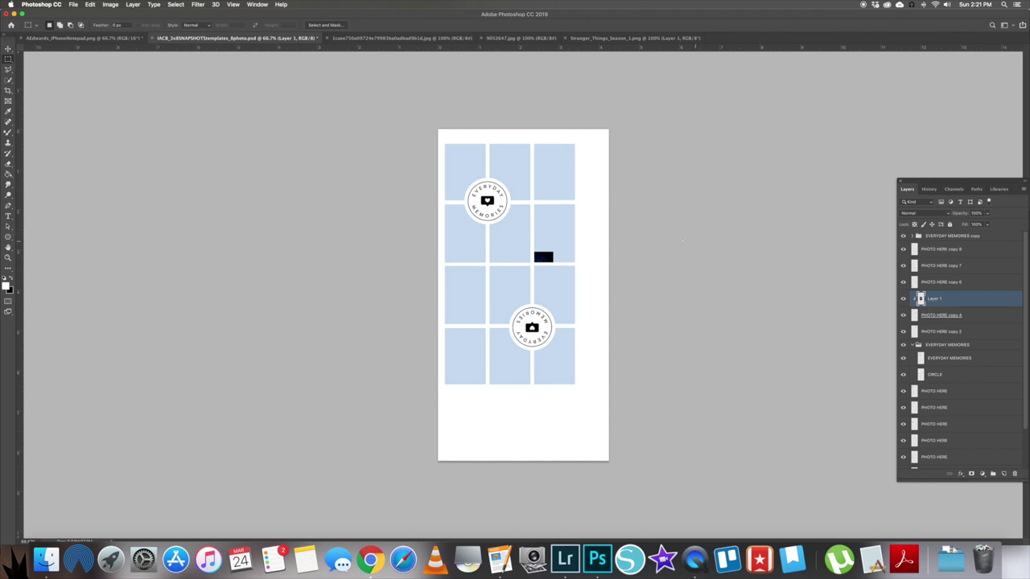
{"action": "left_click", "coordinate": [8, 49]}
{"action": "left_click_drag", "start_coordinate": [551, 259], "coordinate": [570, 216]}
{"action": "mouse_move", "coordinate": [578, 270]}
{"action": "left_mouse_down"}
{"action": "mouse_move", "coordinate": [576, 251]}
{"action": "mouse_move", "coordinate": [576, 268]}
{"action": "left_mouse_up"}
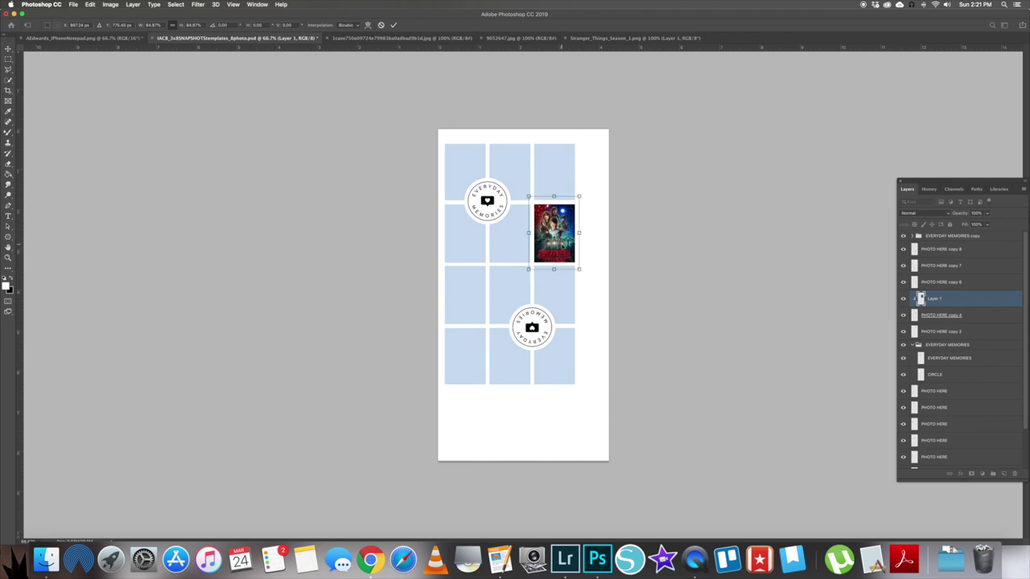
{"action": "left_click_drag", "start_coordinate": [564, 234], "coordinate": [565, 207]}
{"action": "key", "text": "Return"}
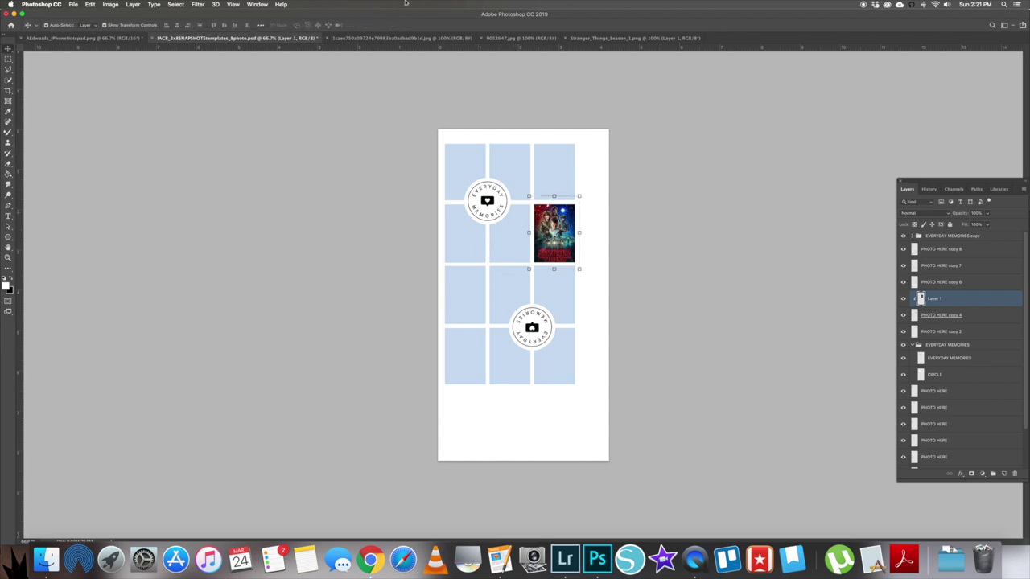
Step: Copy the 13 Reasons Why poster, paste it above the top-left PHOTO HERE layer, and clip it
{"action": "left_click", "coordinate": [403, 38]}
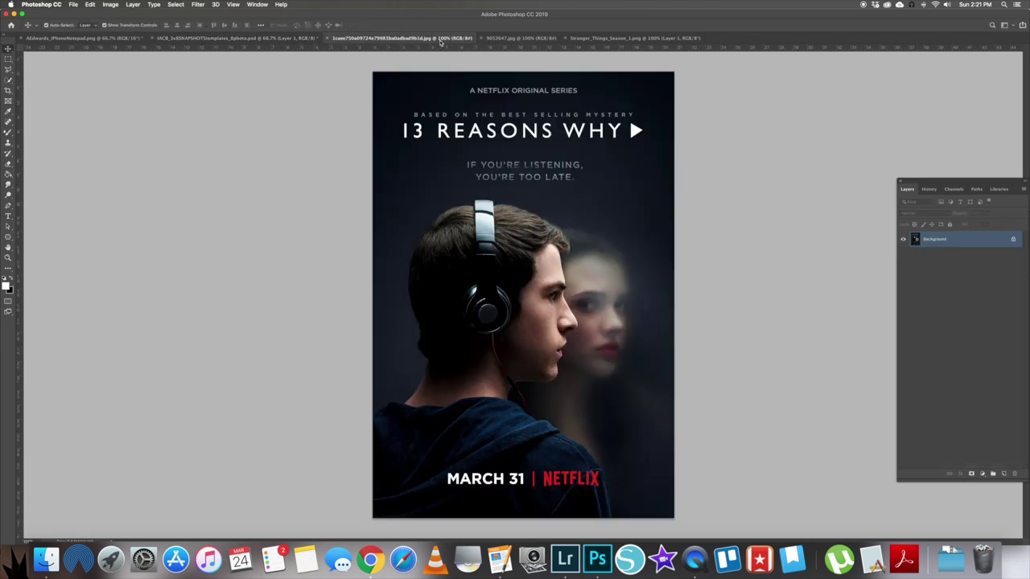
{"action": "key", "text": "super+a"}
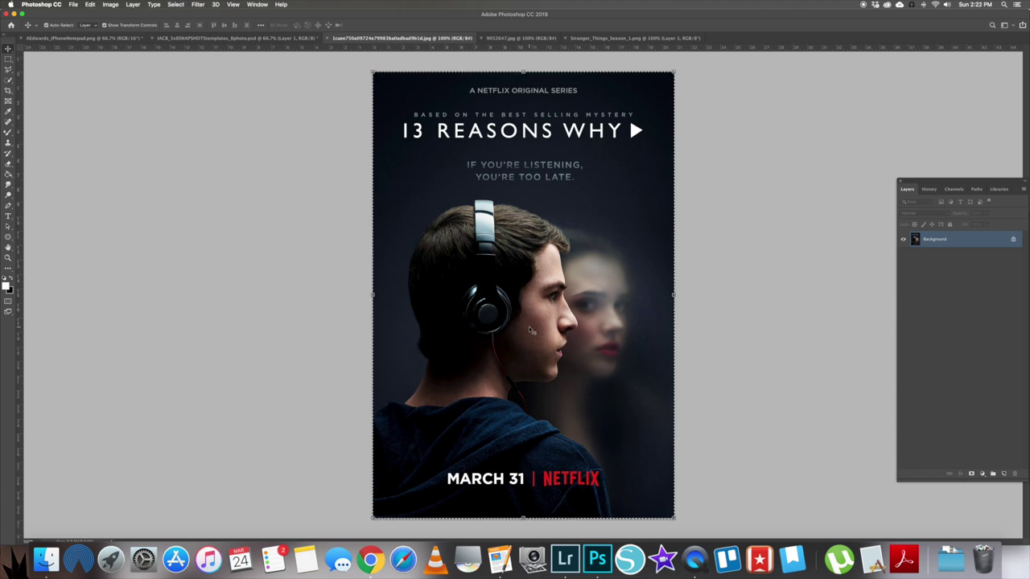
{"action": "left_click", "coordinate": [170, 39]}
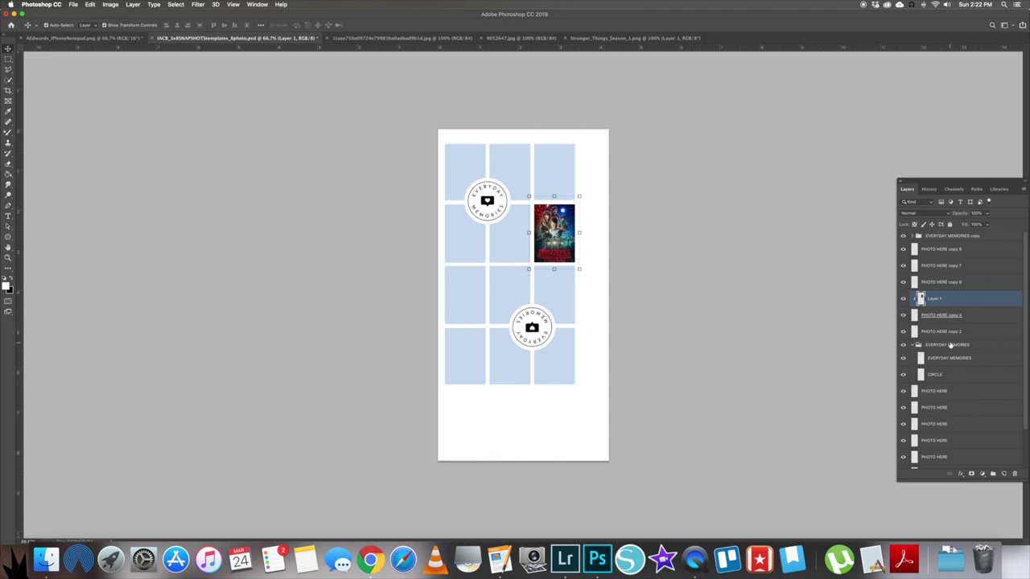
{"action": "left_click", "coordinate": [929, 393]}
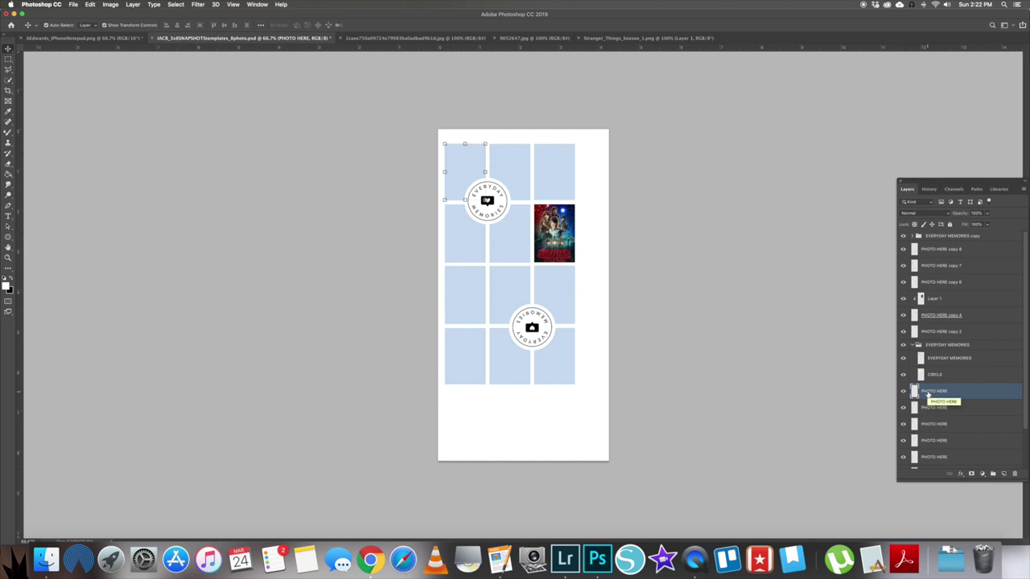
{"action": "key", "text": "Right"}
{"action": "key", "text": "super+v"}
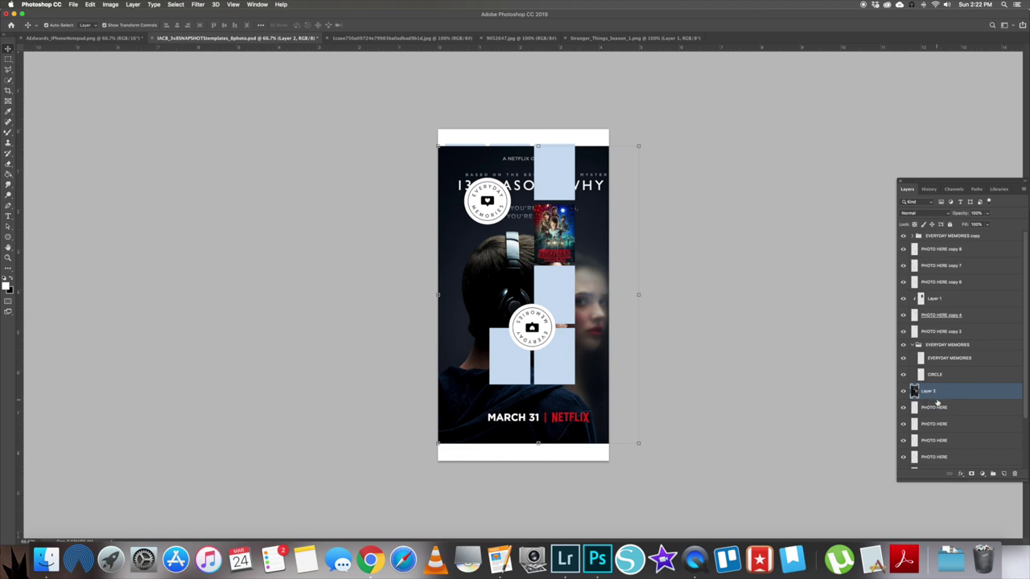
{"action": "left_click_drag", "start_coordinate": [938, 402], "coordinate": [940, 397]}
{"action": "left_click", "coordinate": [939, 398], "text": "alt"}
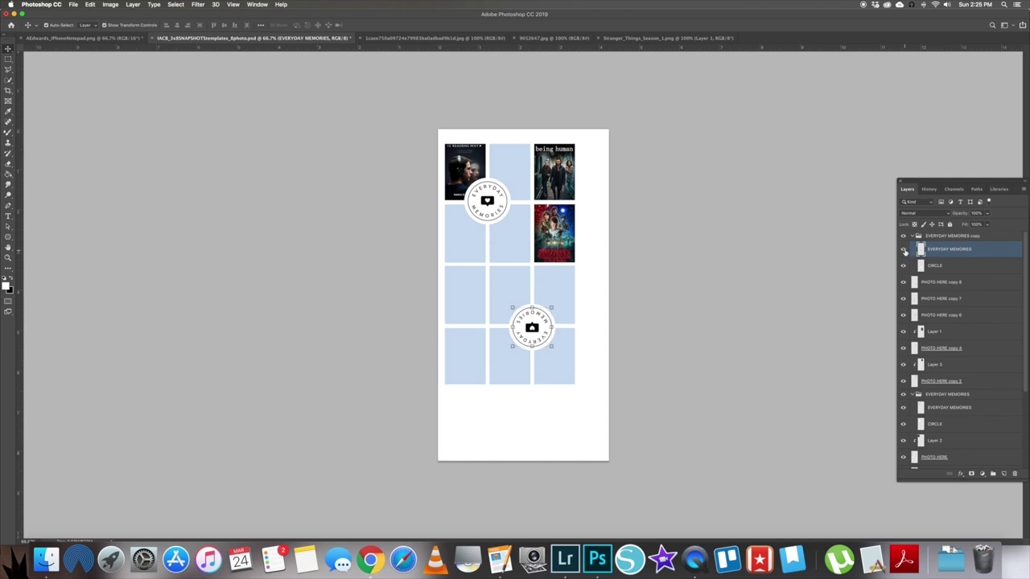
Step: Hide both EVERYDAY MEMORIES badge text layers, leaving plain white circles
{"action": "left_click", "coordinate": [903, 249]}
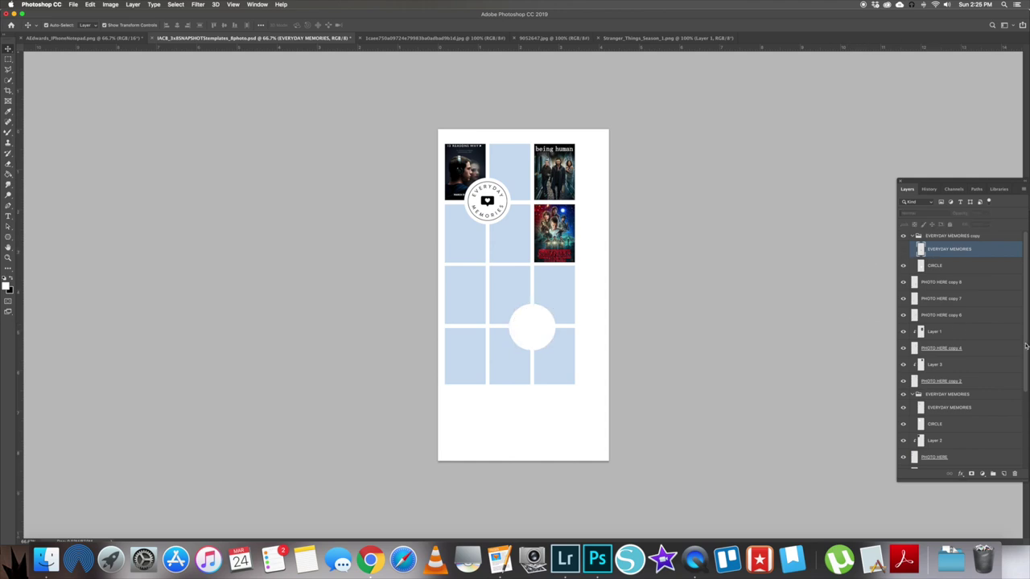
{"action": "left_click", "coordinate": [920, 415]}
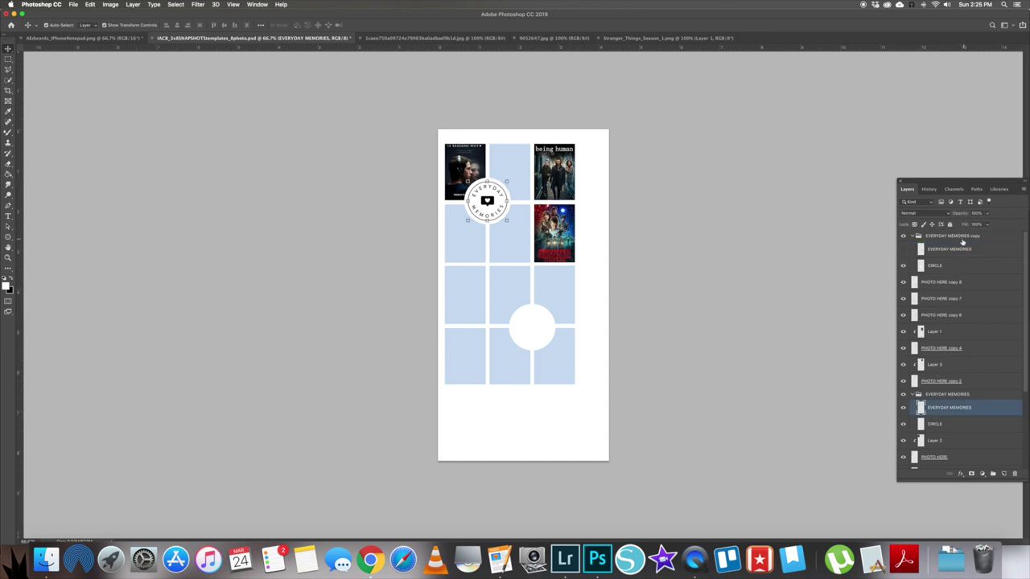
{"action": "left_click", "coordinate": [903, 408]}
{"action": "left_click", "coordinate": [661, 238]}
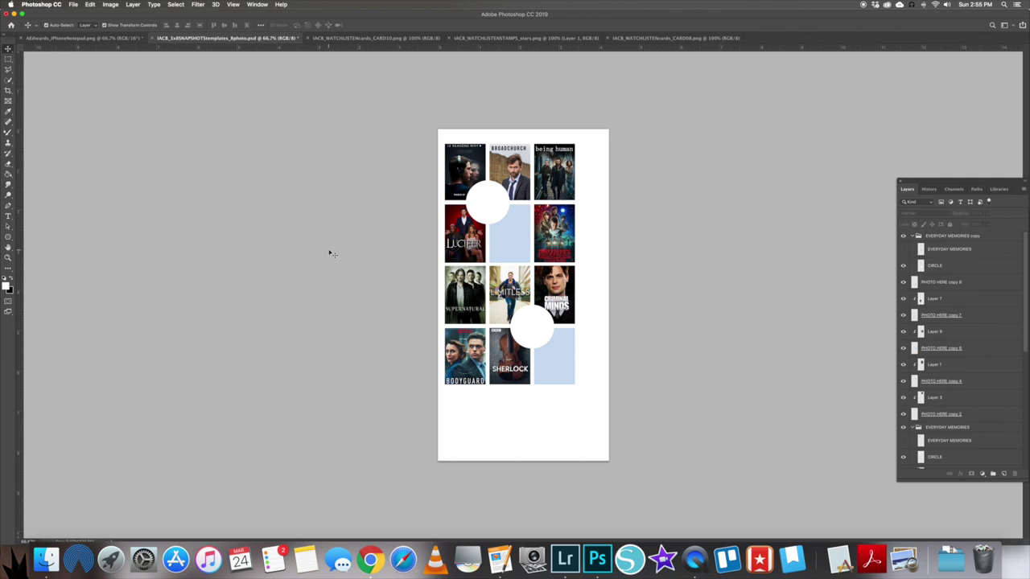
Step: Marquee-select and copy a block of the WiFi-symbol pattern in CARD10
{"action": "key", "text": "ctrl+Tab"}
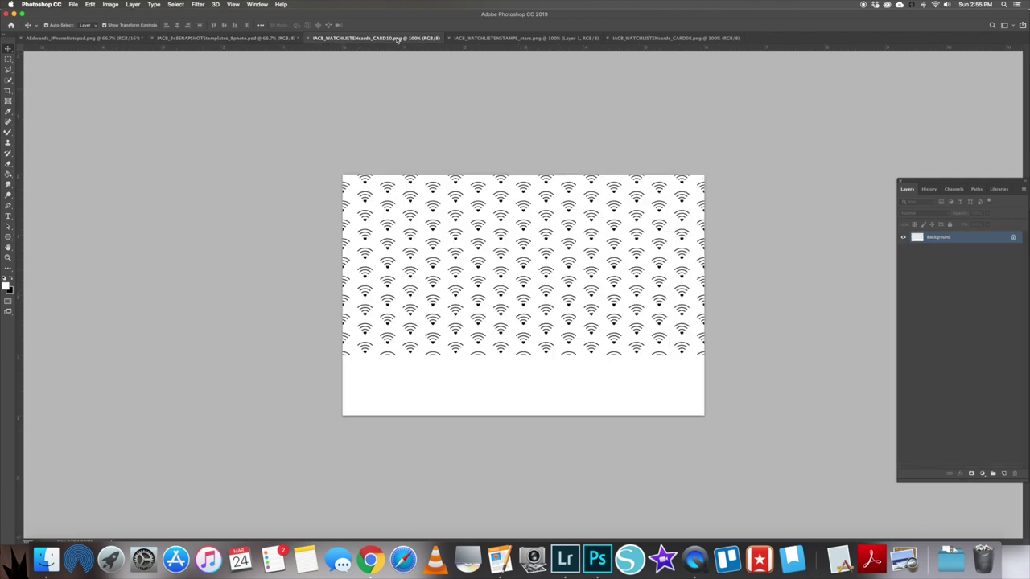
{"action": "left_click", "coordinate": [8, 59]}
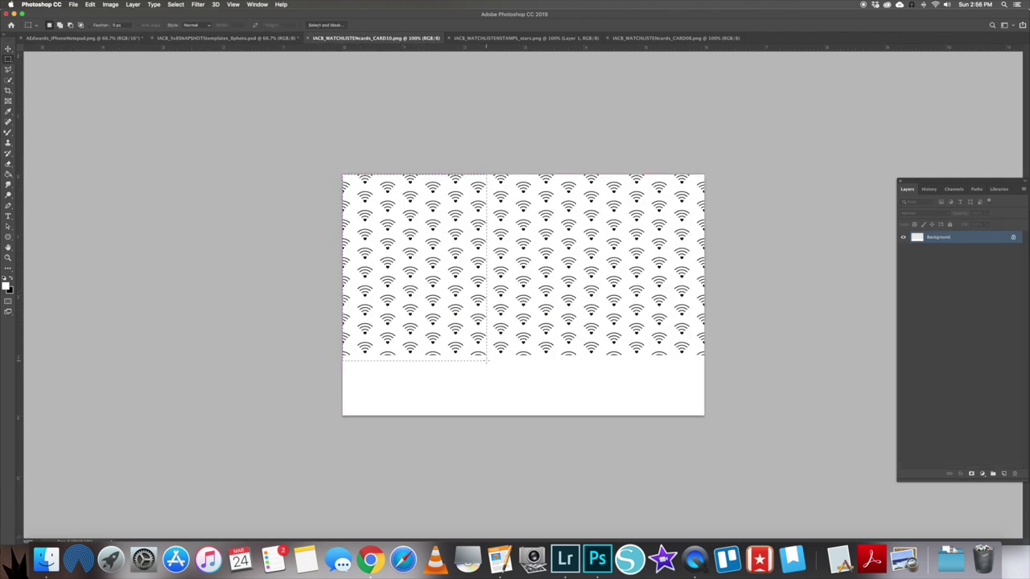
{"action": "left_click_drag", "start_coordinate": [345, 175], "coordinate": [530, 374]}
{"action": "key", "text": "ctrl+shift+Tab"}
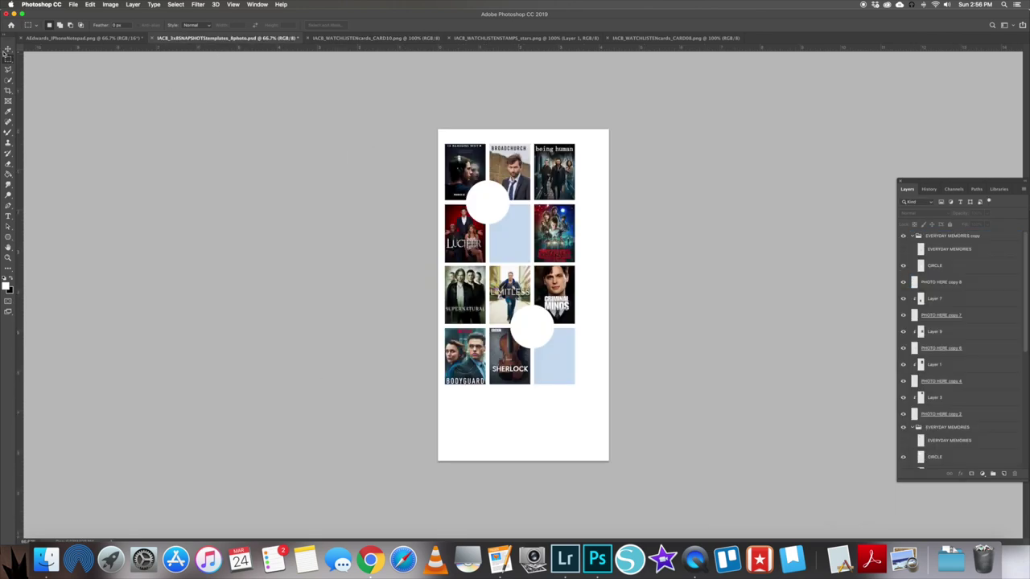
Step: Paste the WiFi pattern above the empty PHOTO HERE layer, clip it, and scale it into the middle cell
{"action": "key", "text": "v"}
{"action": "left_click", "coordinate": [934, 456]}
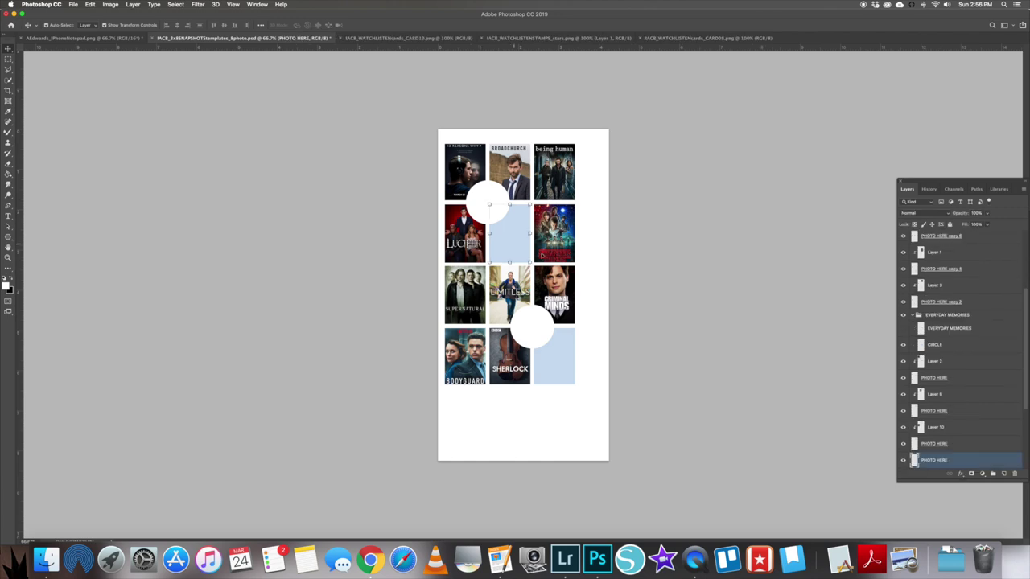
{"action": "key", "text": "super+v"}
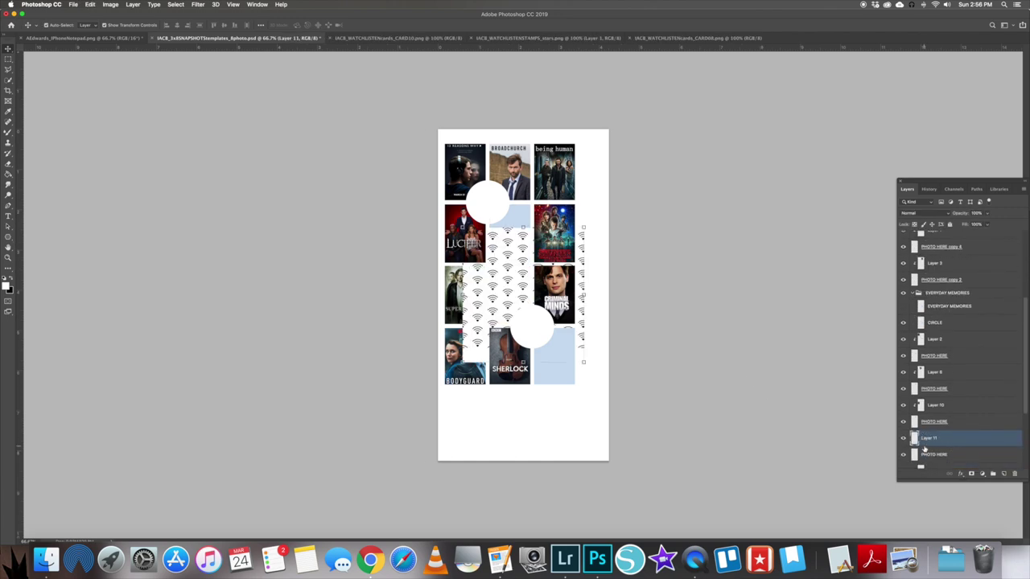
{"action": "left_click", "coordinate": [924, 449], "text": "alt"}
{"action": "key", "text": "super+t"}
{"action": "left_click_drag", "start_coordinate": [583, 362], "coordinate": [549, 322]}
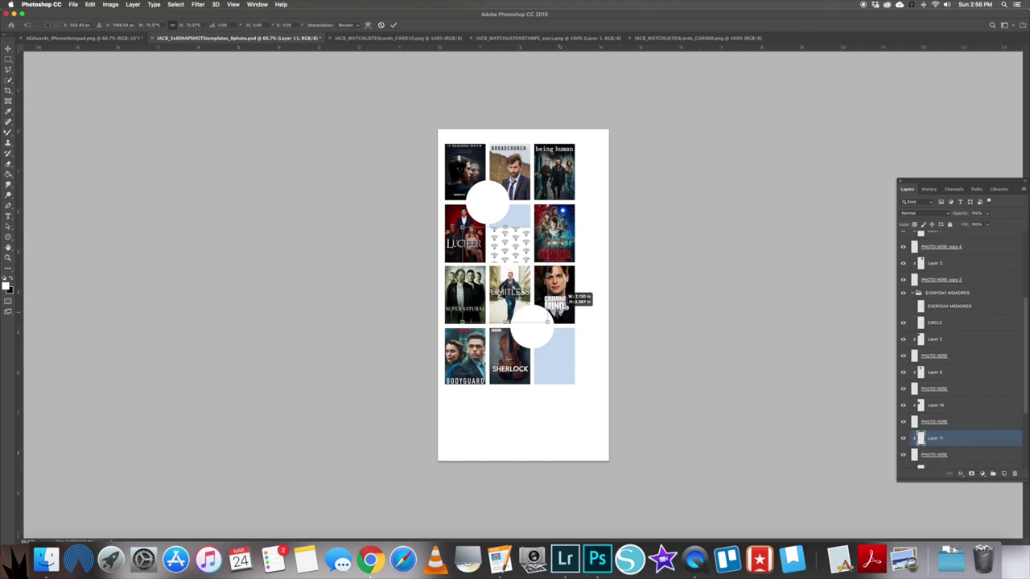
{"action": "left_click_drag", "start_coordinate": [537, 269], "coordinate": [528, 230]}
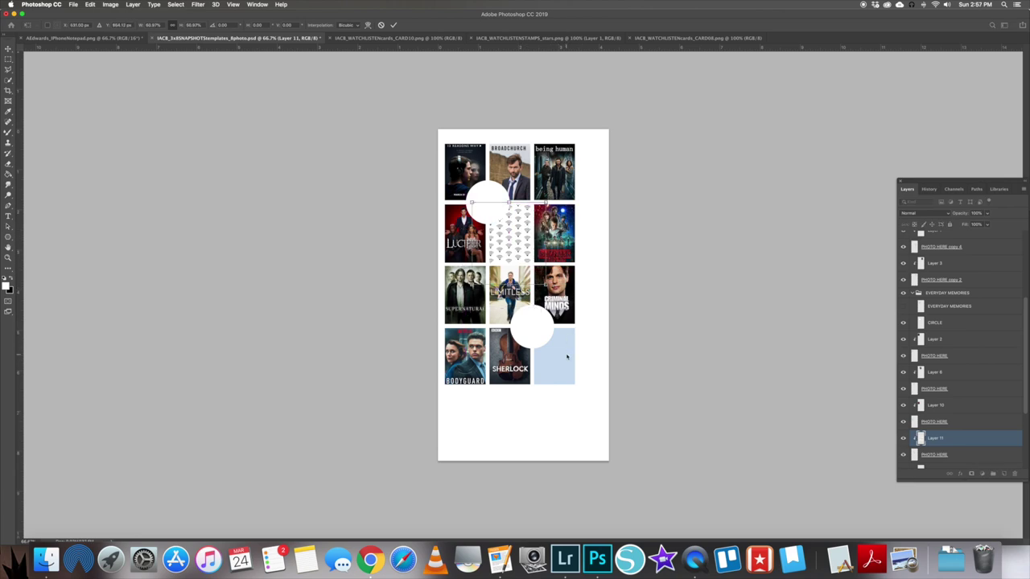
Step: Enlarge the previous pattern slightly, reposition it in its cell and commit it
{"action": "left_click_drag", "start_coordinate": [546, 202], "coordinate": [563, 184]}
{"action": "left_click_drag", "start_coordinate": [497, 243], "coordinate": [500, 244]}
{"action": "key", "text": "Return"}
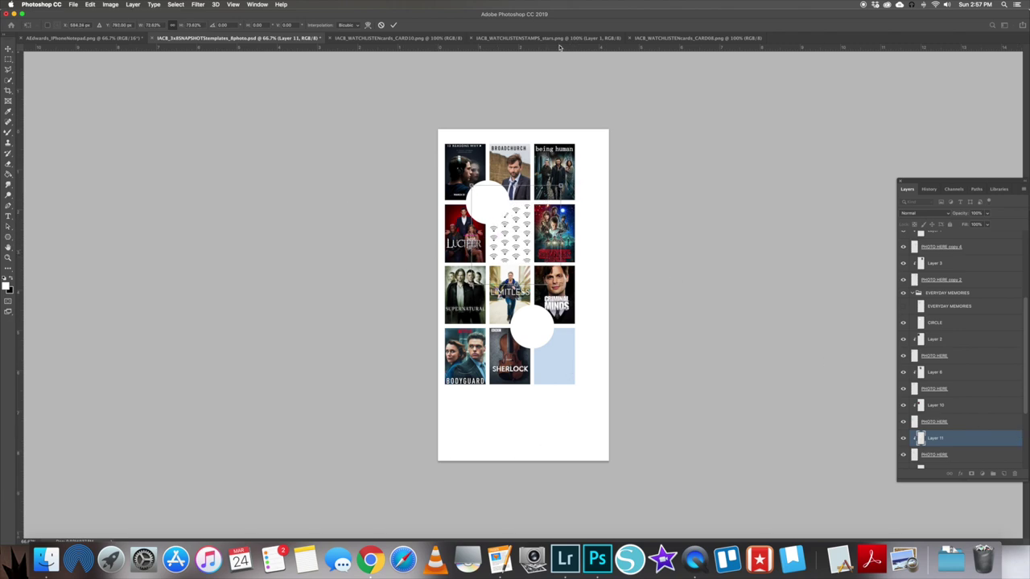
Step: Drag the black stars onto the poster grid and clip them into the bottom-right frame
{"action": "left_click", "coordinate": [548, 38]}
{"action": "mouse_move", "coordinate": [515, 295]}
{"action": "left_mouse_down"}
{"action": "mouse_move", "coordinate": [241, 38]}
{"action": "mouse_move", "coordinate": [510, 293]}
{"action": "left_mouse_up"}
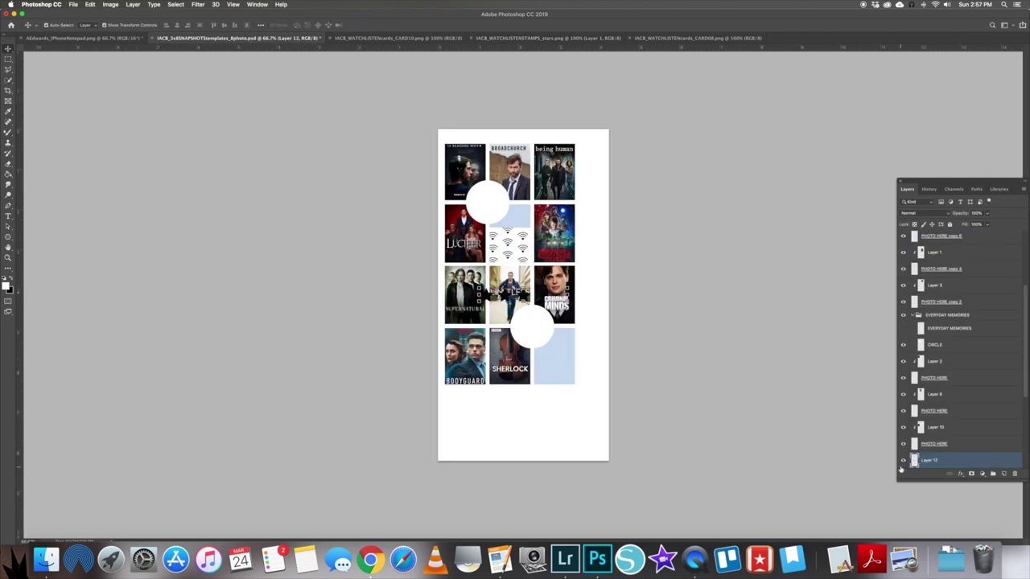
{"action": "scroll", "coordinate": [901, 470], "scroll_direction": "down", "scroll_amount": 5}
{"action": "scroll", "coordinate": [936, 384], "scroll_direction": "up", "scroll_amount": 8}
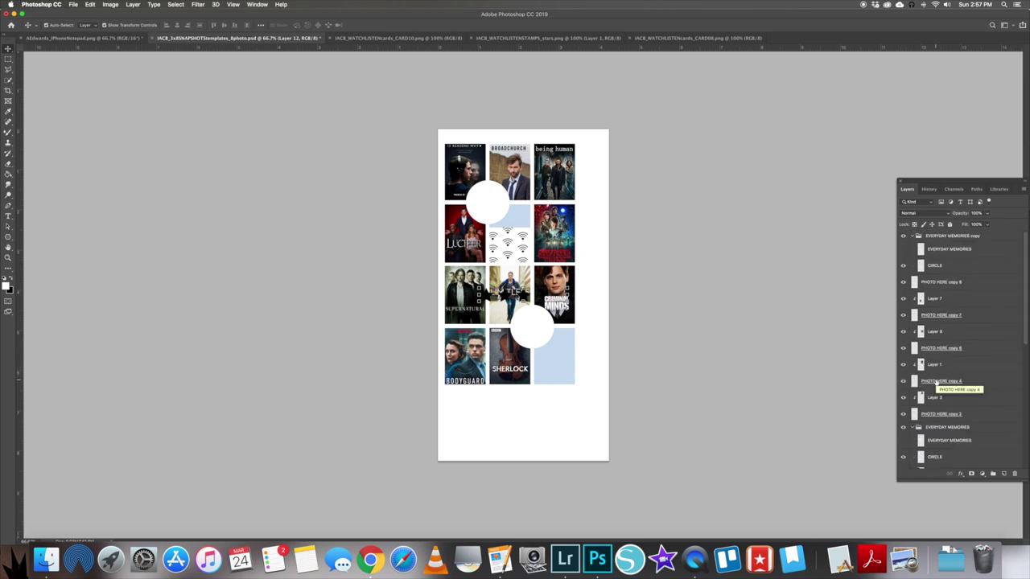
{"action": "scroll", "coordinate": [936, 384], "scroll_direction": "down", "scroll_amount": 5}
{"action": "left_click_drag", "start_coordinate": [940, 338], "coordinate": [931, 280]}
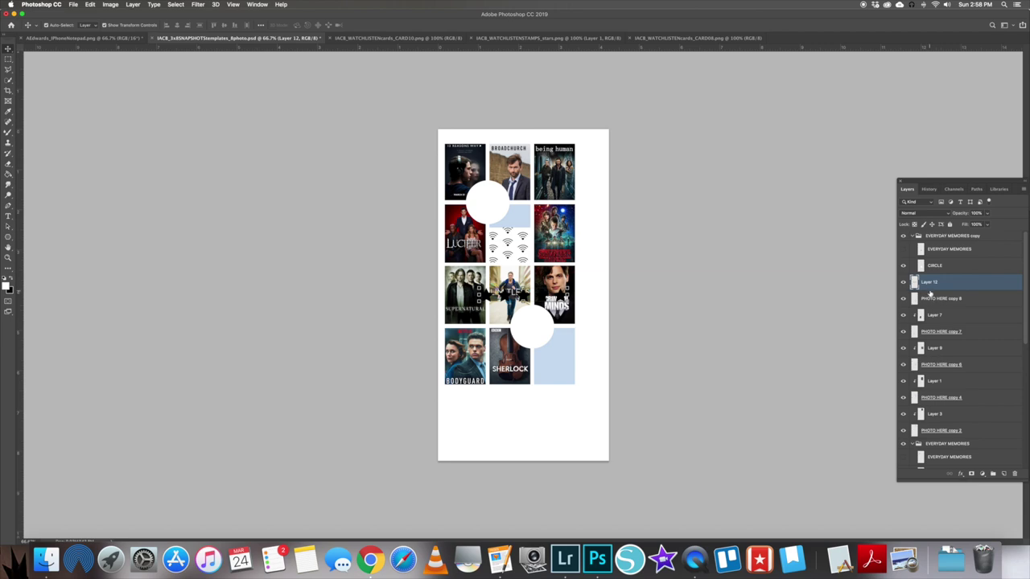
{"action": "left_click", "coordinate": [931, 291], "text": "alt"}
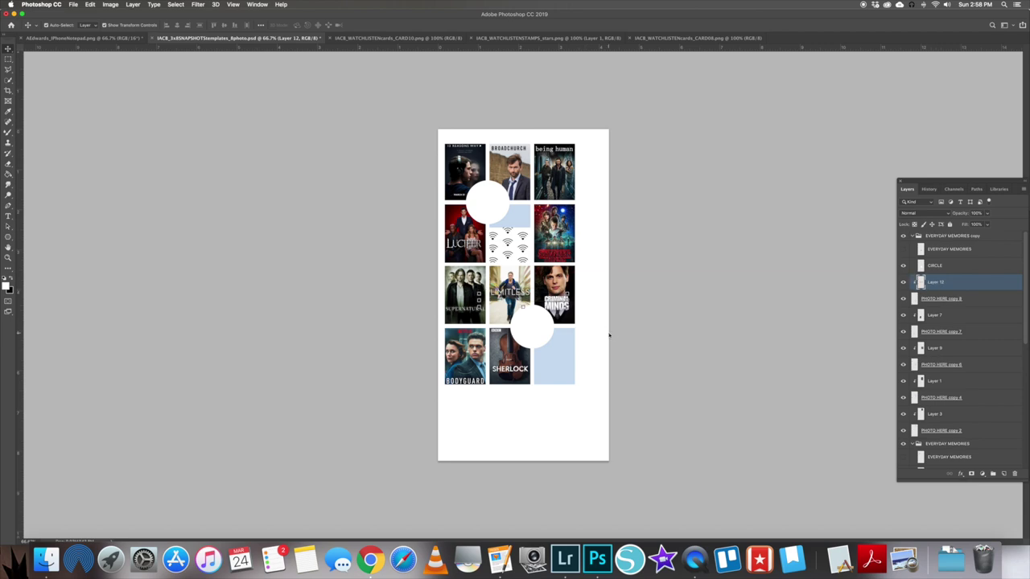
Step: Resize the stars layer and move it down to the bottom of the blue tile
{"action": "key", "text": "Down"}
{"action": "key", "text": "Down"}
{"action": "key", "text": "Down"}
{"action": "key", "text": "Down"}
{"action": "key", "text": "Down"}
{"action": "key", "text": "Down"}
{"action": "key", "text": "Down"}
{"action": "key", "text": "Down"}
{"action": "key", "text": "Down"}
{"action": "key", "text": "Down"}
{"action": "key", "text": "Down"}
{"action": "key", "text": "Down"}
{"action": "key", "text": "Down"}
{"action": "key", "text": "Down"}
{"action": "key", "text": "Down"}
{"action": "key", "text": "Down"}
{"action": "key", "text": "Down"}
{"action": "key", "text": "Down"}
{"action": "key", "text": "Down"}
{"action": "key", "text": "Down"}
{"action": "key", "text": "ctrl+t"}
{"action": "key", "text": "Return"}
{"action": "scroll", "coordinate": [976, 370], "scroll_direction": "down", "scroll_amount": 3}
{"action": "key", "text": "ctrl+t"}
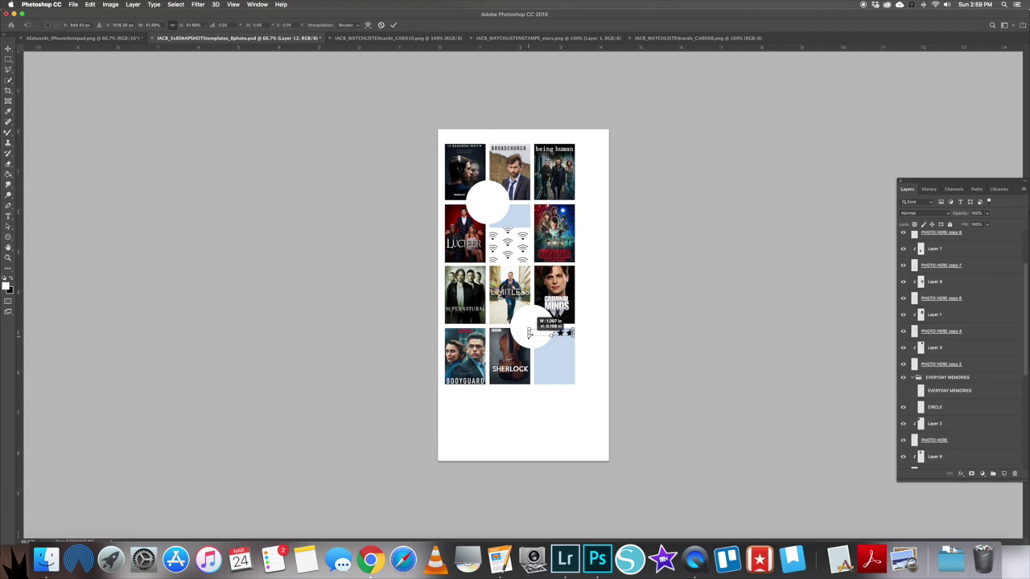
{"action": "key", "text": "Down"}
{"action": "key", "text": "Down"}
{"action": "key", "text": "Down"}
{"action": "key", "text": "Down"}
{"action": "key", "text": "Down"}
{"action": "key", "text": "Down"}
{"action": "key", "text": "Down"}
{"action": "key", "text": "Down"}
{"action": "key", "text": "Down"}
{"action": "key", "text": "Down"}
{"action": "key", "text": "Down"}
{"action": "key", "text": "Down"}
{"action": "key", "text": "Down"}
{"action": "key", "text": "Down"}
{"action": "key", "text": "Down"}
{"action": "key", "text": "Down"}
{"action": "key", "text": "Down"}
{"action": "key", "text": "Down"}
{"action": "key", "text": "Down"}
{"action": "key", "text": "Down"}
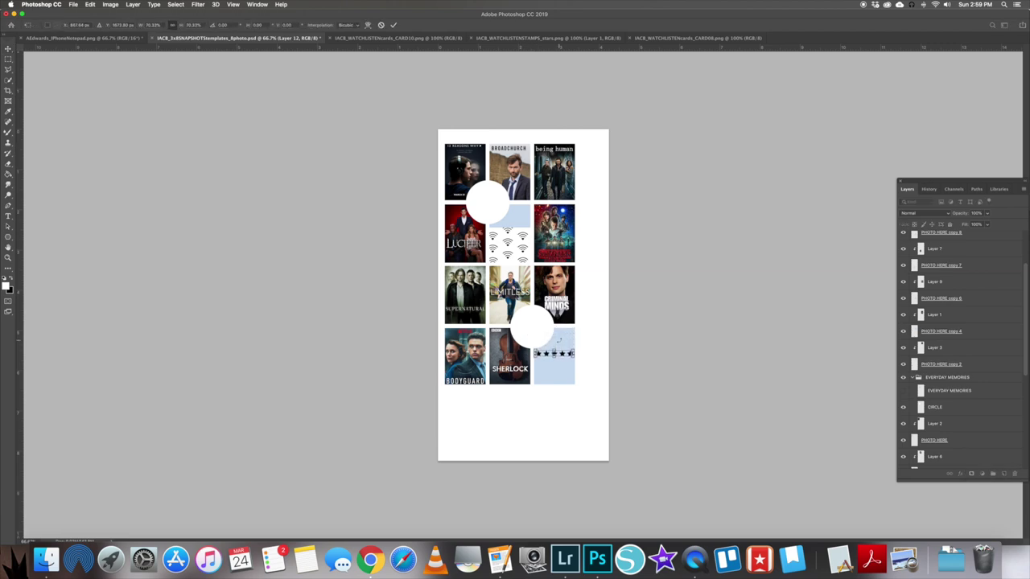
{"action": "key", "text": "Down"}
{"action": "key", "text": "Down"}
{"action": "key", "text": "Down"}
{"action": "key", "text": "Down"}
{"action": "key", "text": "Down"}
{"action": "key", "text": "Down"}
{"action": "key", "text": "Down"}
{"action": "key", "text": "Down"}
{"action": "key", "text": "Down"}
{"action": "key", "text": "Down"}
{"action": "key", "text": "Down"}
{"action": "key", "text": "Down"}
{"action": "key", "text": "Down"}
{"action": "key", "text": "Down"}
{"action": "key", "text": "Down"}
{"action": "key", "text": "Down"}
{"action": "key", "text": "Down"}
{"action": "key", "text": "Down"}
{"action": "key", "text": "Down"}
{"action": "key", "text": "Down"}
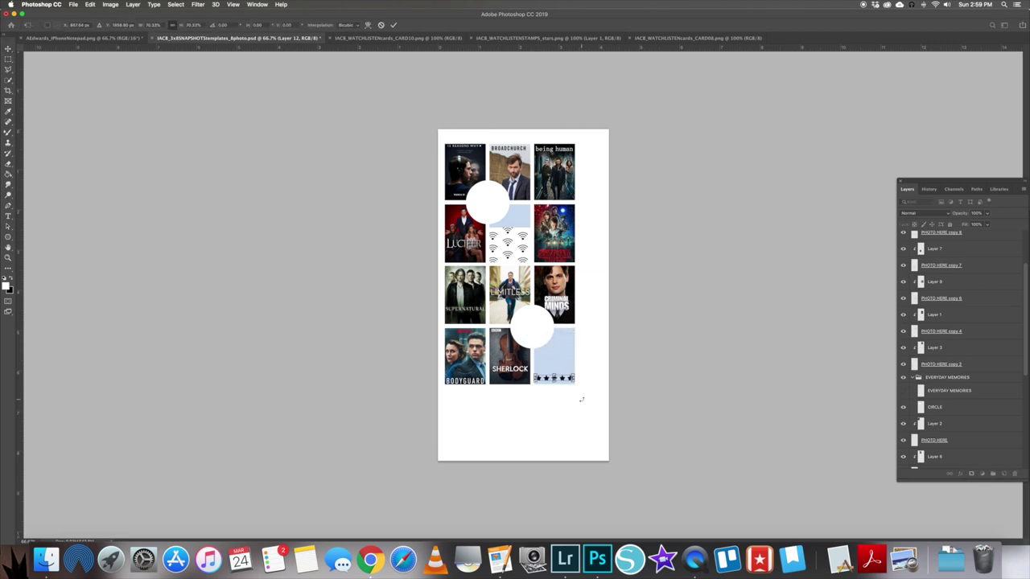
{"action": "key", "text": "Return"}
Step: Duplicate the stars layer three times, nudging each copy up a row
{"action": "right_click", "coordinate": [589, 405]}
{"action": "left_click", "coordinate": [592, 388]}
{"action": "right_click", "coordinate": [952, 234]}
{"action": "left_click", "coordinate": [869, 232]}
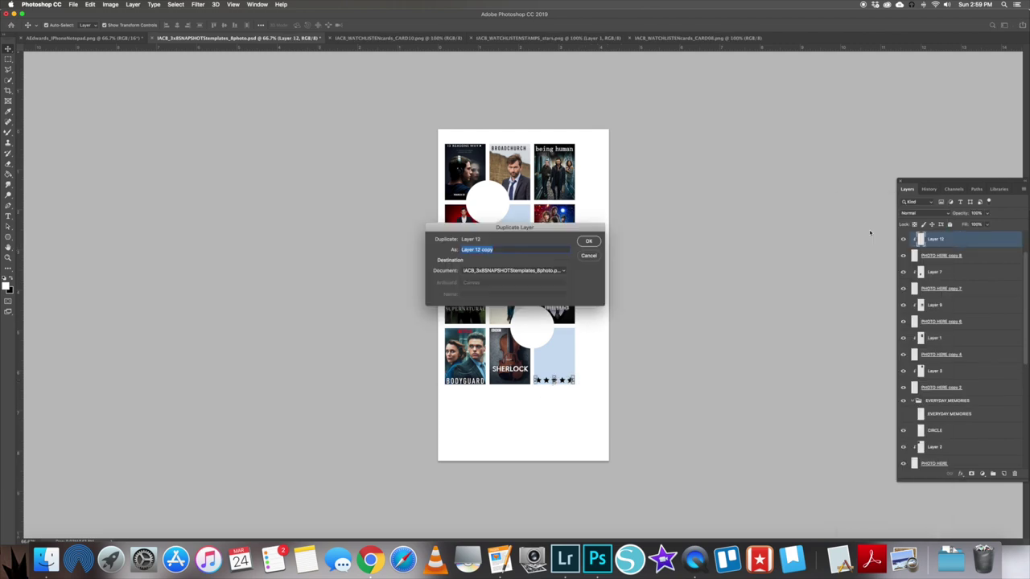
{"action": "left_click", "coordinate": [590, 240]}
{"action": "key", "text": "Up"}
{"action": "key", "text": "Up"}
{"action": "key", "text": "Up"}
{"action": "key", "text": "Up"}
{"action": "key", "text": "Up"}
{"action": "key", "text": "Up"}
{"action": "right_click", "coordinate": [953, 239]}
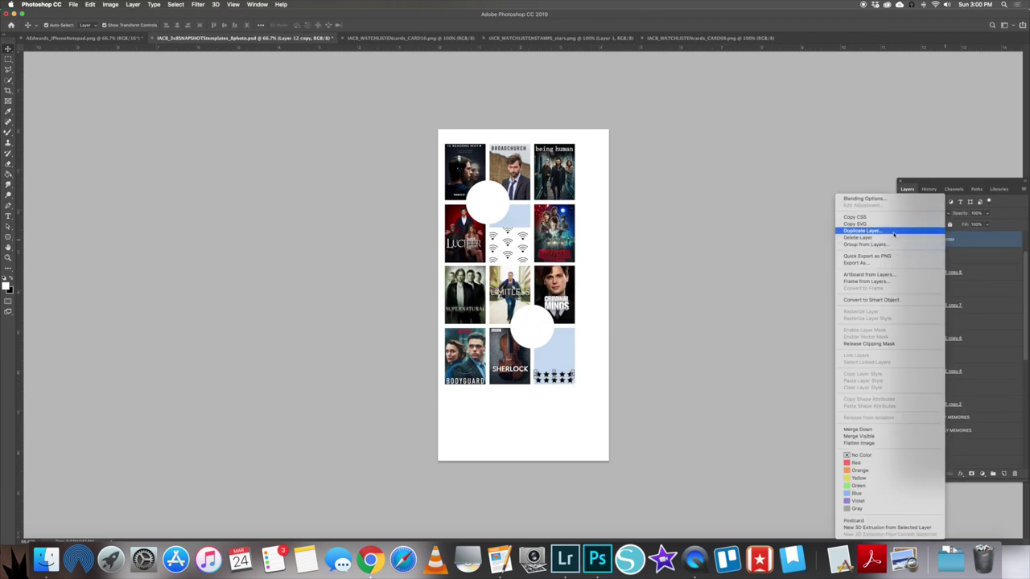
{"action": "left_click", "coordinate": [869, 231]}
{"action": "left_click", "coordinate": [590, 240]}
{"action": "key", "text": "Up"}
{"action": "key", "text": "Up"}
{"action": "key", "text": "Up"}
{"action": "key", "text": "Up"}
{"action": "key", "text": "Up"}
{"action": "key", "text": "Up"}
{"action": "right_click", "coordinate": [953, 239]}
{"action": "left_click", "coordinate": [870, 231]}
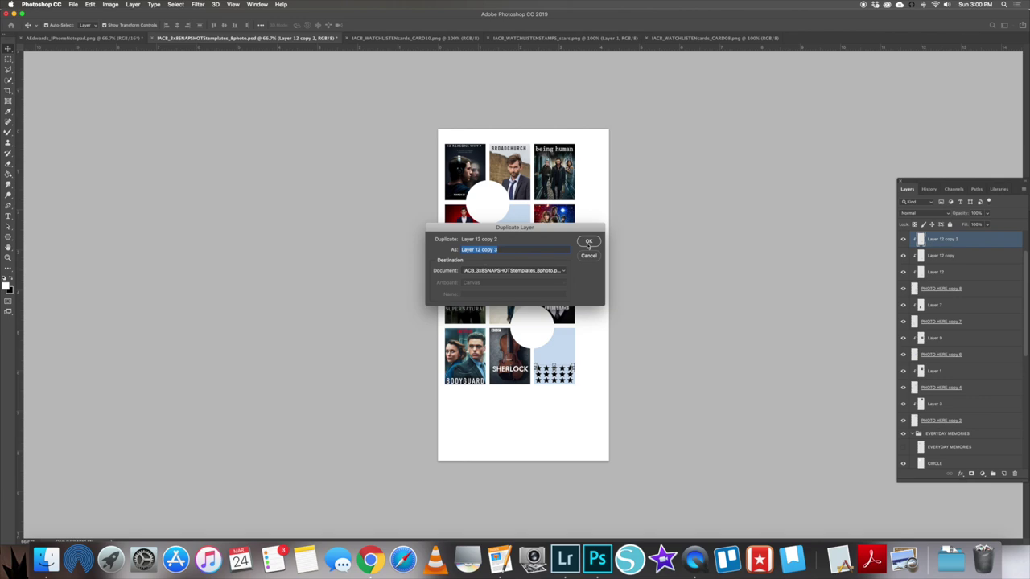
{"action": "left_click", "coordinate": [590, 240]}
Step: Delete an unwanted stars copy and duplicate the stars row several more times
{"action": "right_click", "coordinate": [953, 239]}
{"action": "left_click", "coordinate": [869, 239]}
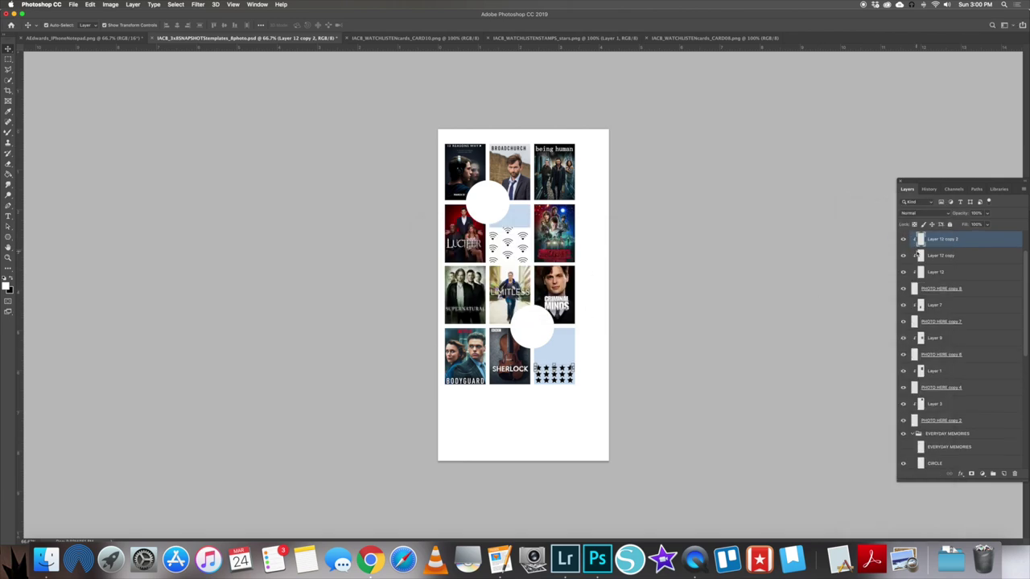
{"action": "right_click", "coordinate": [953, 239]}
{"action": "left_click", "coordinate": [869, 231]}
{"action": "left_click", "coordinate": [590, 240]}
{"action": "right_click", "coordinate": [952, 239]}
{"action": "left_click", "coordinate": [869, 231]}
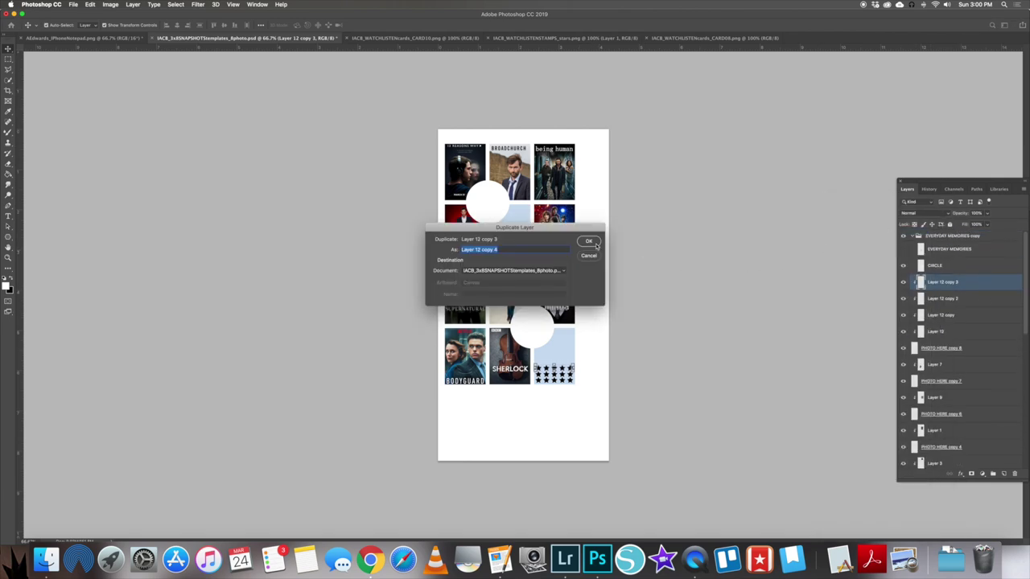
{"action": "left_click", "coordinate": [590, 240]}
{"action": "right_click", "coordinate": [953, 239]}
{"action": "left_click", "coordinate": [877, 231]}
{"action": "key", "text": "Return"}
Step: Select the Layer 12 copy rows and duplicate copy 3 twice more
{"action": "left_click", "coordinate": [946, 299]}
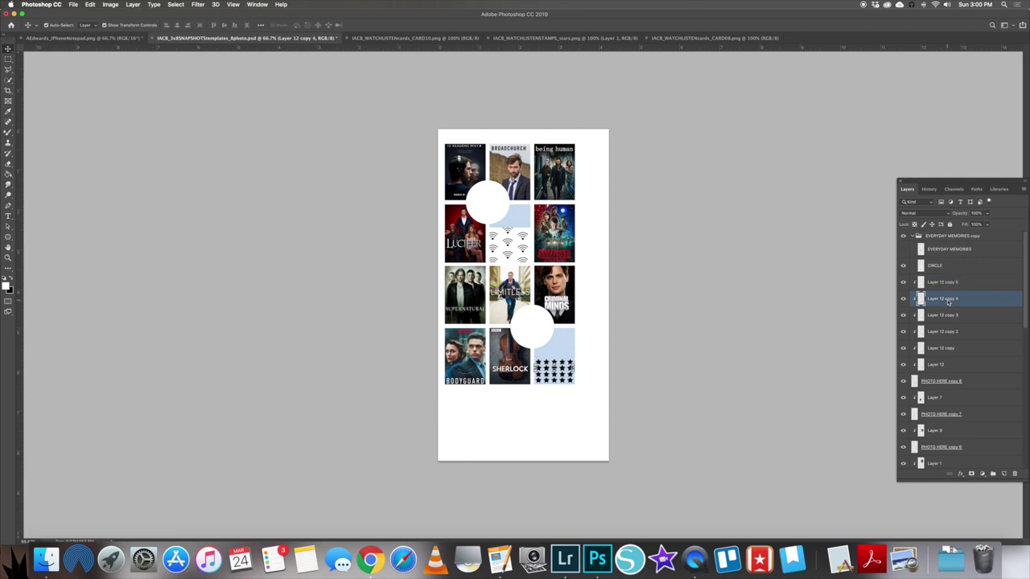
{"action": "left_click", "coordinate": [961, 316]}
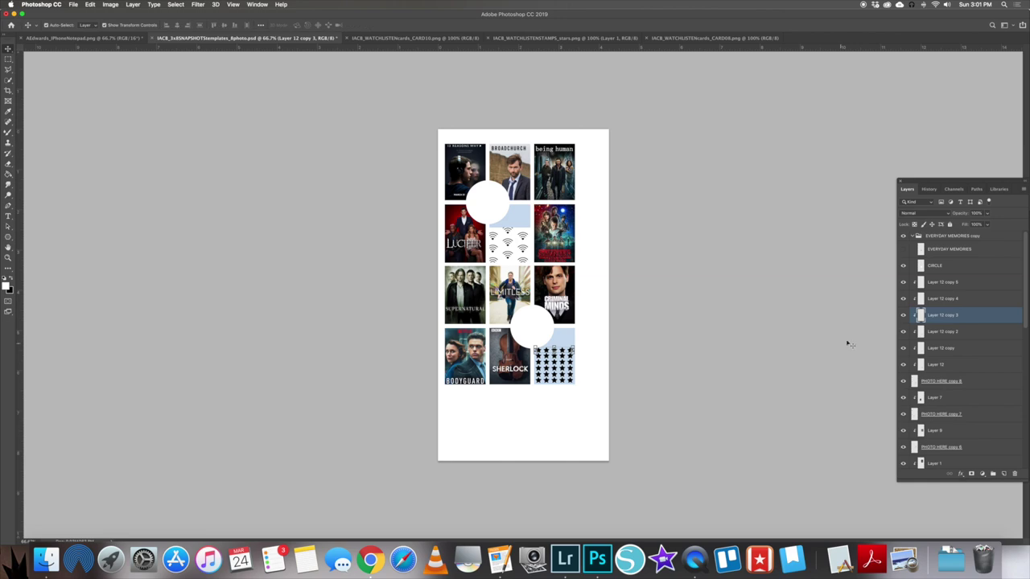
{"action": "left_click", "coordinate": [938, 330]}
{"action": "key", "text": "alt+bracketright"}
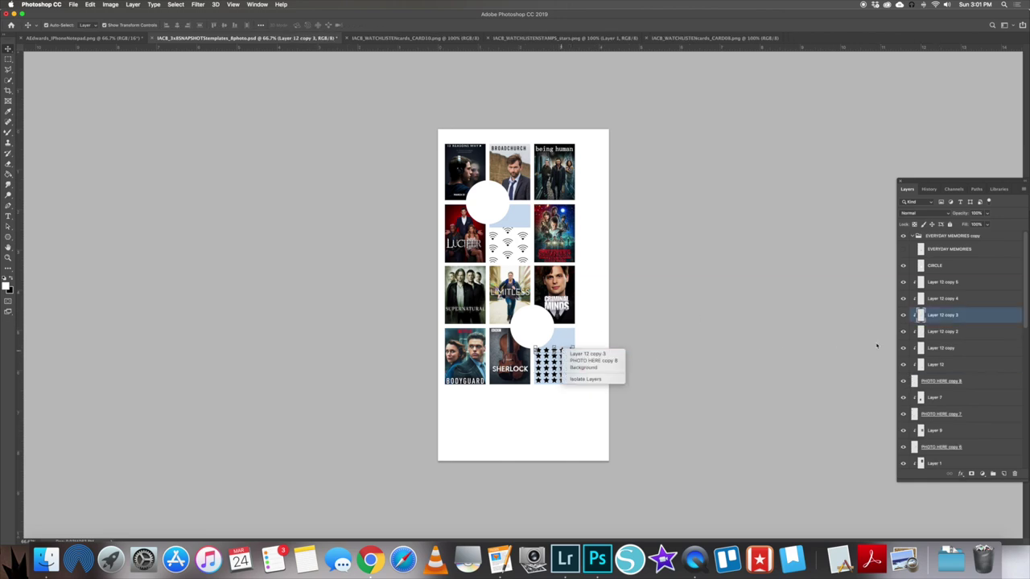
{"action": "right_click", "coordinate": [928, 314]}
{"action": "left_click", "coordinate": [858, 233]}
{"action": "key", "text": "Return"}
{"action": "right_click", "coordinate": [929, 315]}
{"action": "left_click", "coordinate": [858, 233]}
{"action": "key", "text": "Return"}
{"action": "right_click", "coordinate": [929, 315]}
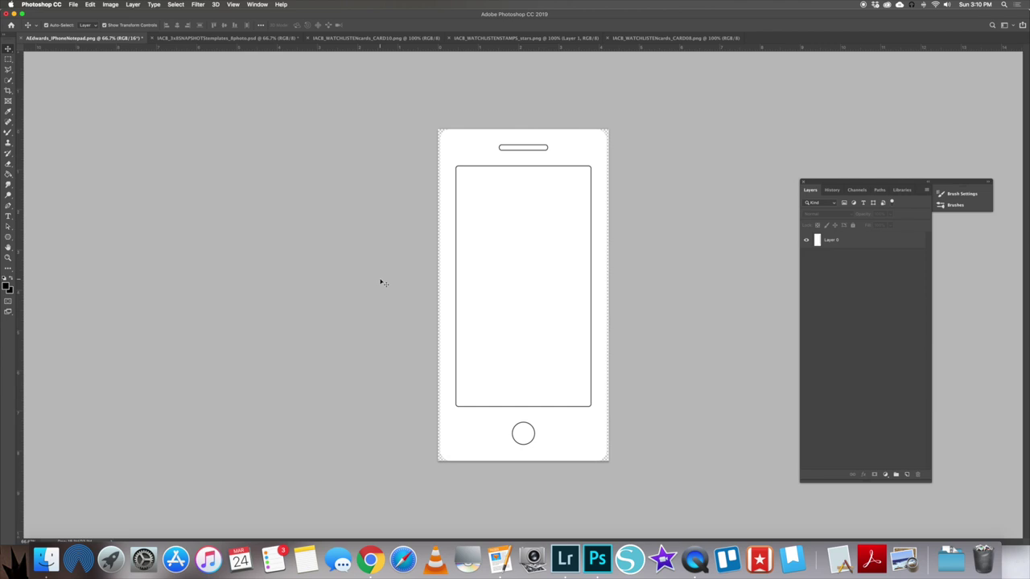
Step: Re-crop the phone outline to 4.25 × 8.25 in, then select Layer 0 with the Move tool
{"action": "left_click", "coordinate": [9, 92]}
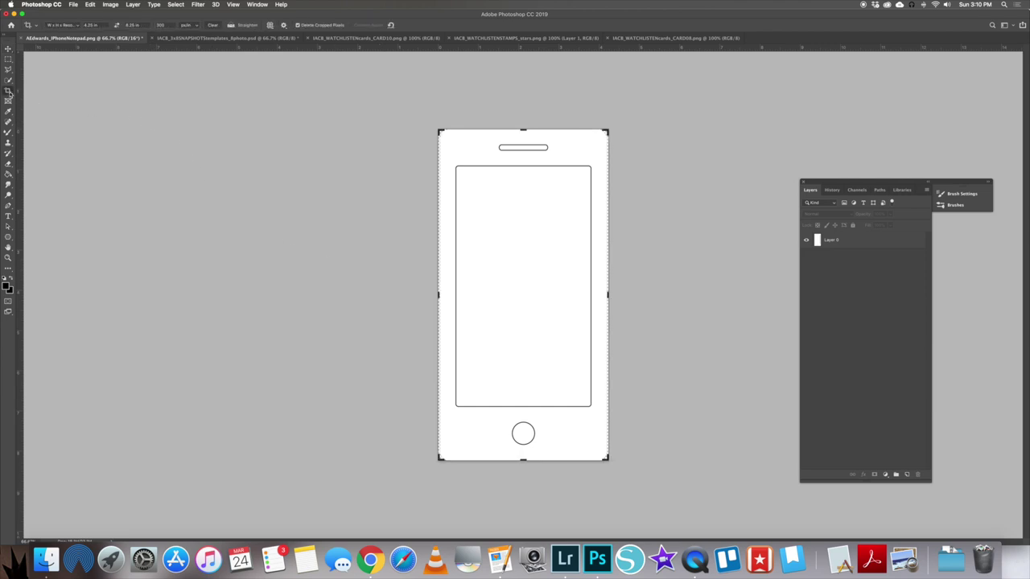
{"action": "left_click_drag", "start_coordinate": [440, 130], "coordinate": [437, 126]}
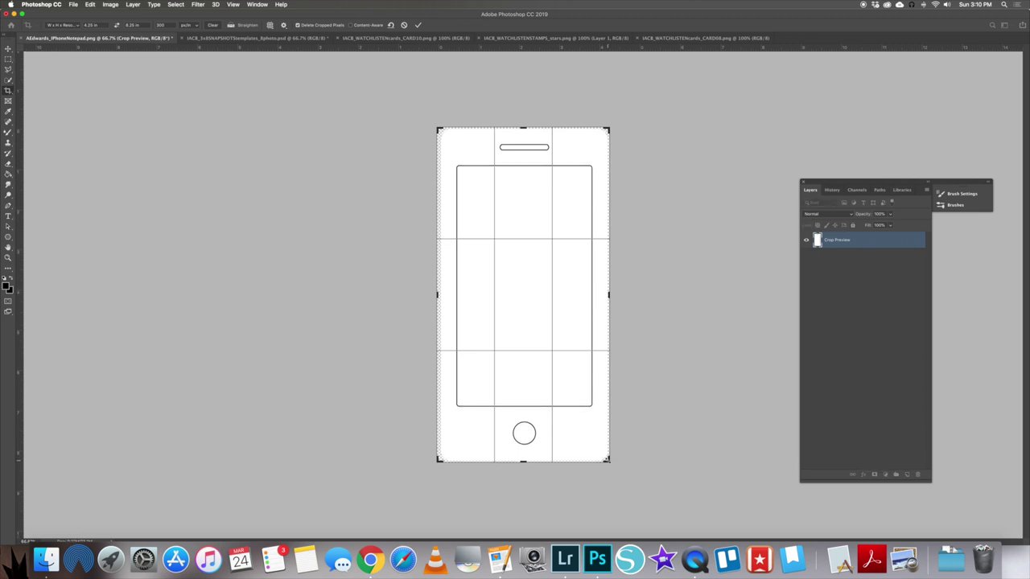
{"action": "key", "text": "Return"}
{"action": "key", "text": "v"}
{"action": "left_click", "coordinate": [494, 195]}
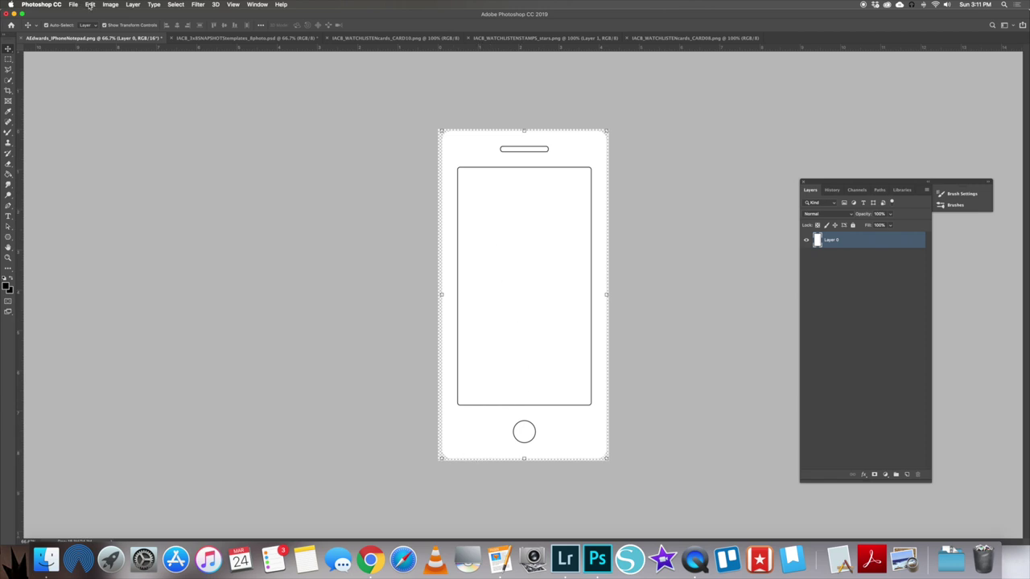
Step: Apply a black Outside stroke to the phone layer with Edit > Stroke
{"action": "left_click", "coordinate": [90, 5]}
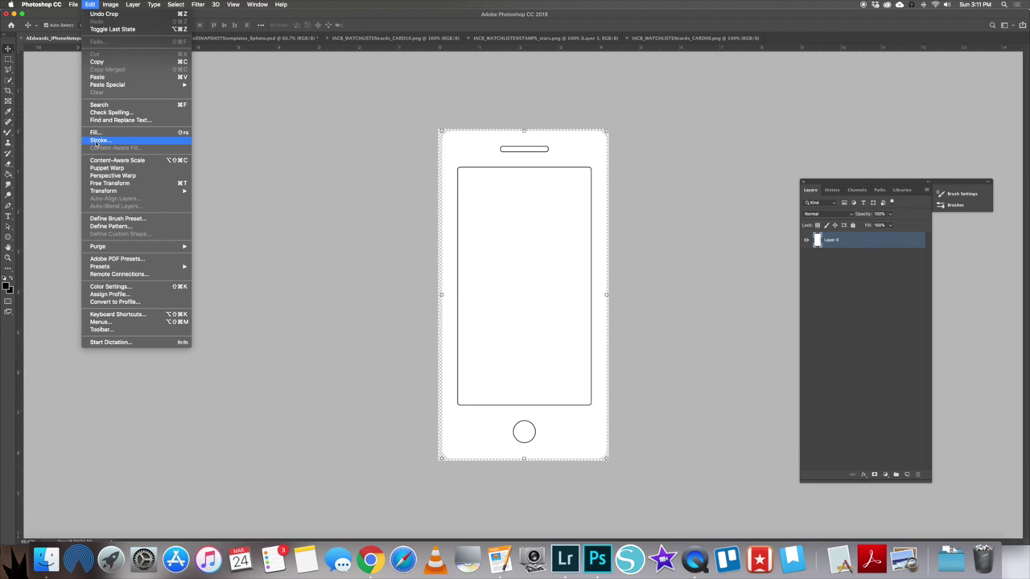
{"action": "left_click", "coordinate": [98, 141]}
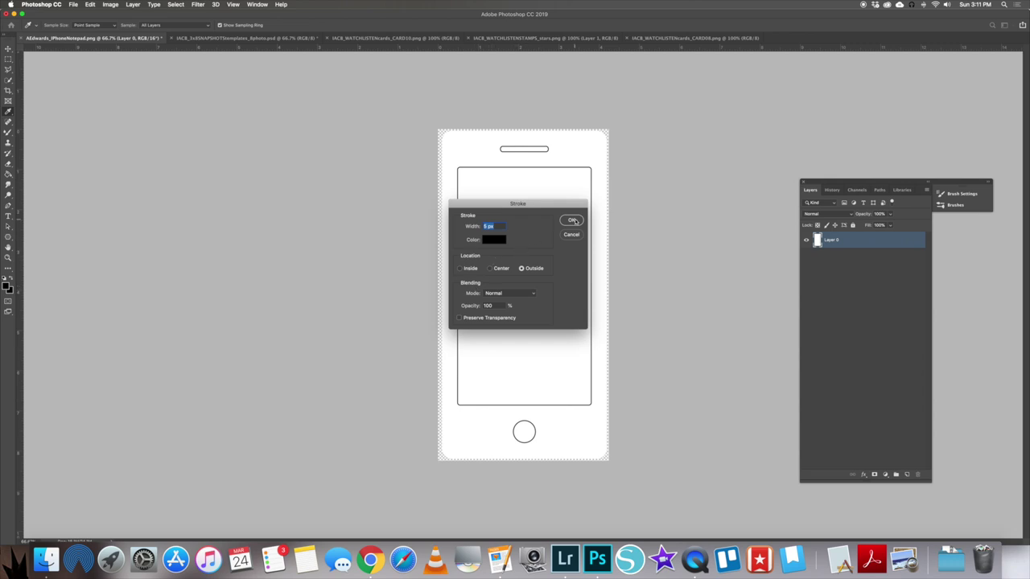
{"action": "left_click", "coordinate": [572, 220]}
{"action": "key", "text": "v"}
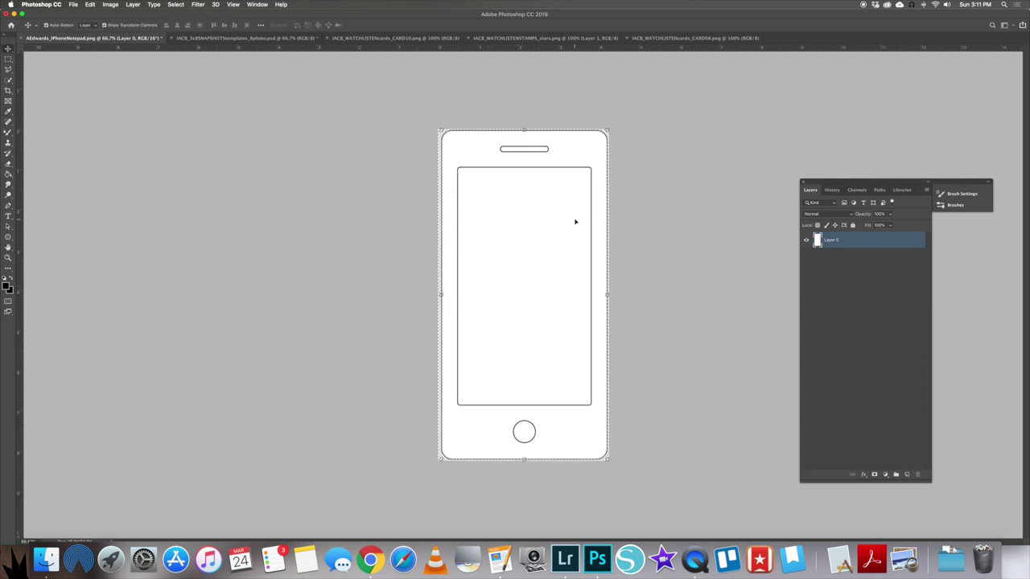
Step: Quick-select the phone's screen and extend it to all similar white areas
{"action": "left_click", "coordinate": [9, 82]}
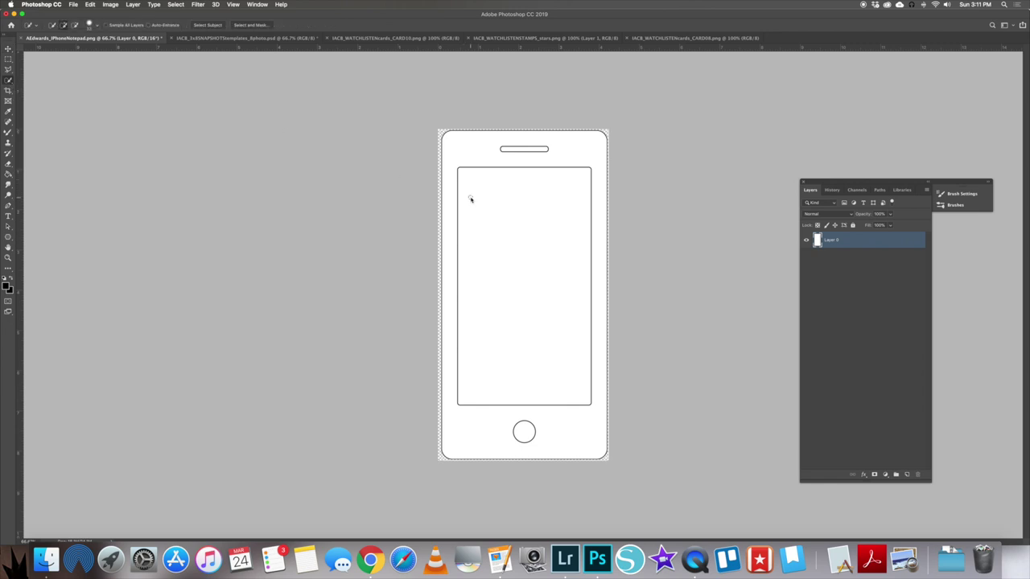
{"action": "left_click", "coordinate": [175, 5]}
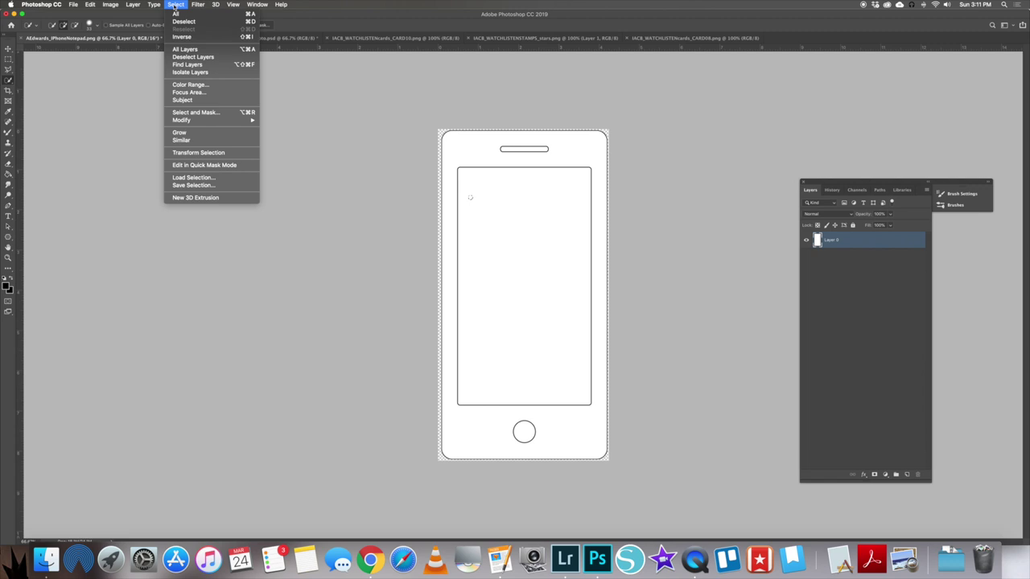
{"action": "left_click", "coordinate": [194, 142]}
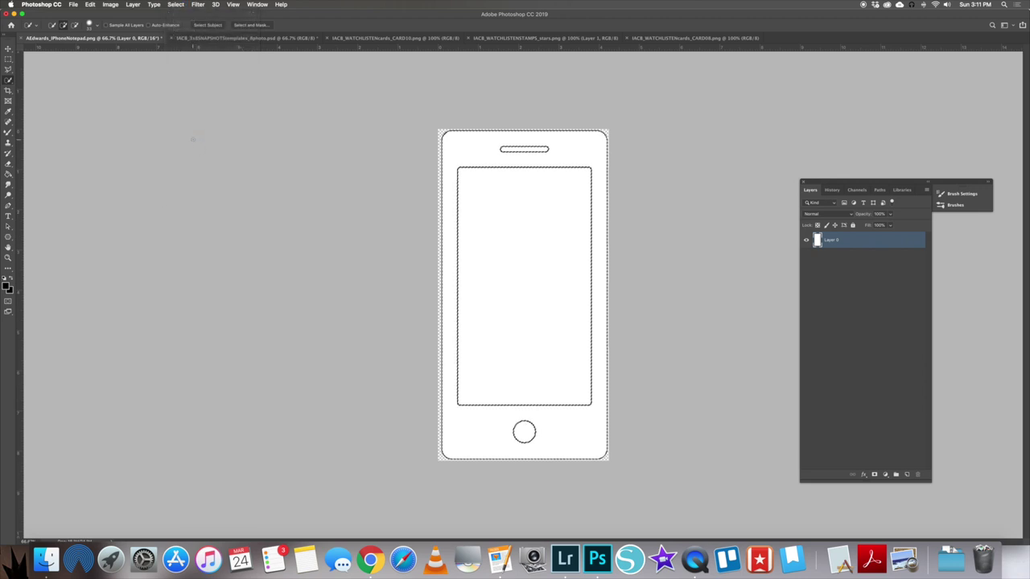
Step: Pick the Eraser and set its brush size to the maximum
{"action": "left_click", "coordinate": [14, 166]}
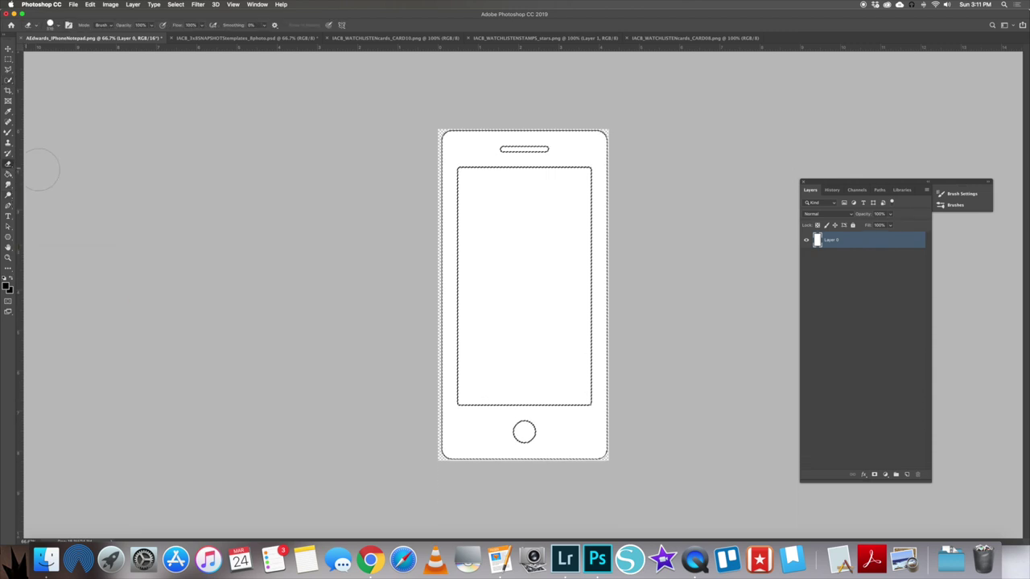
{"action": "left_click", "coordinate": [58, 25]}
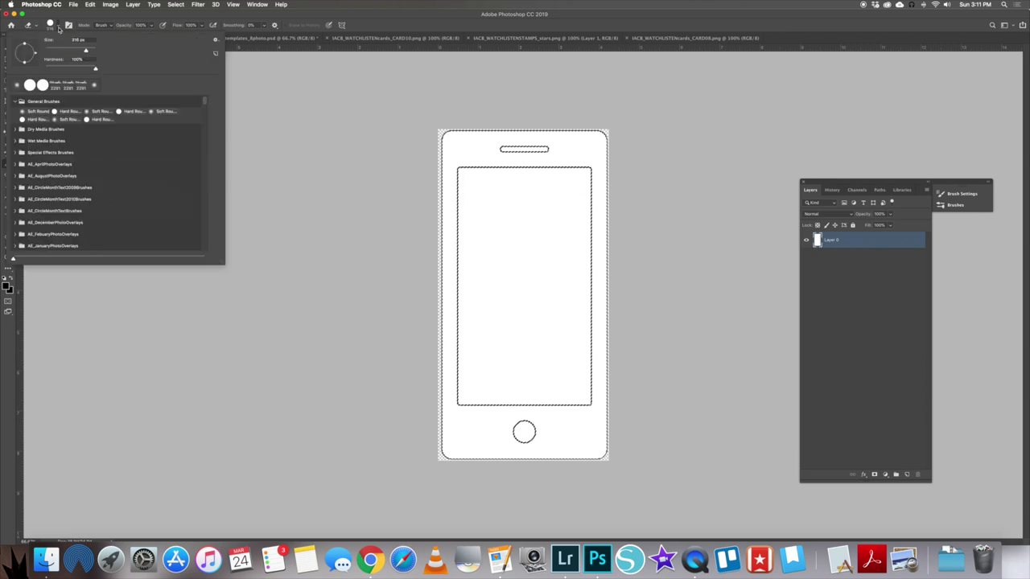
{"action": "left_click_drag", "start_coordinate": [86, 53], "coordinate": [95, 50]}
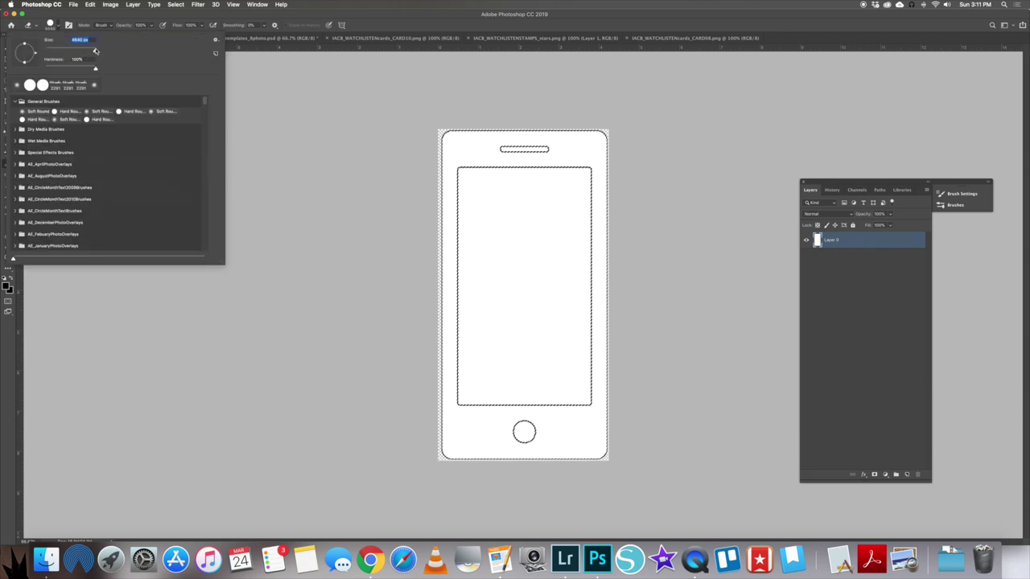
{"action": "key", "text": "Return"}
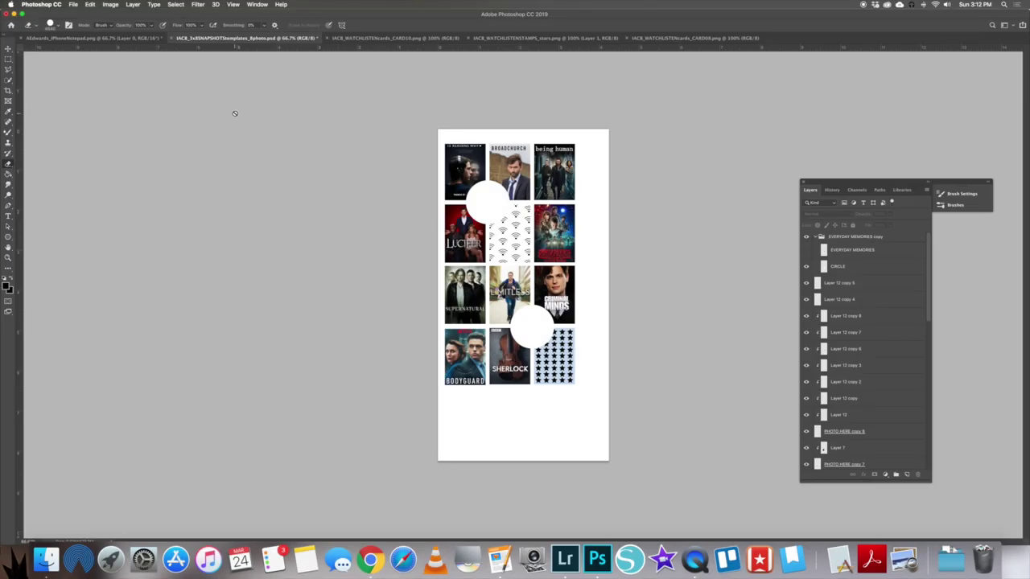
Step: Paste the phone outline directly above Background as Layer 13, undoing pastes into the EVERYDAY MEMORIES copy group
{"action": "key", "text": "super+v"}
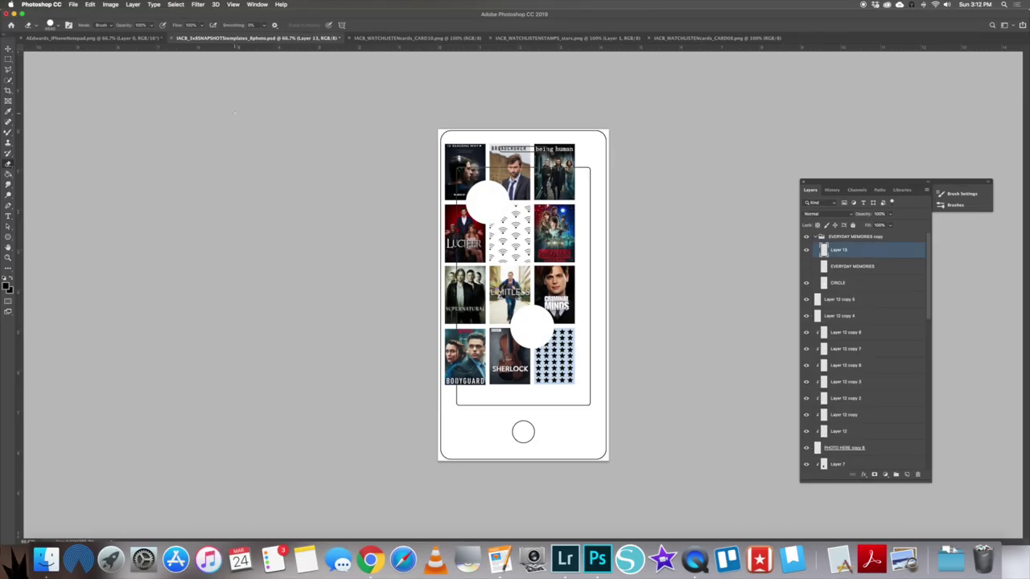
{"action": "key", "text": "v"}
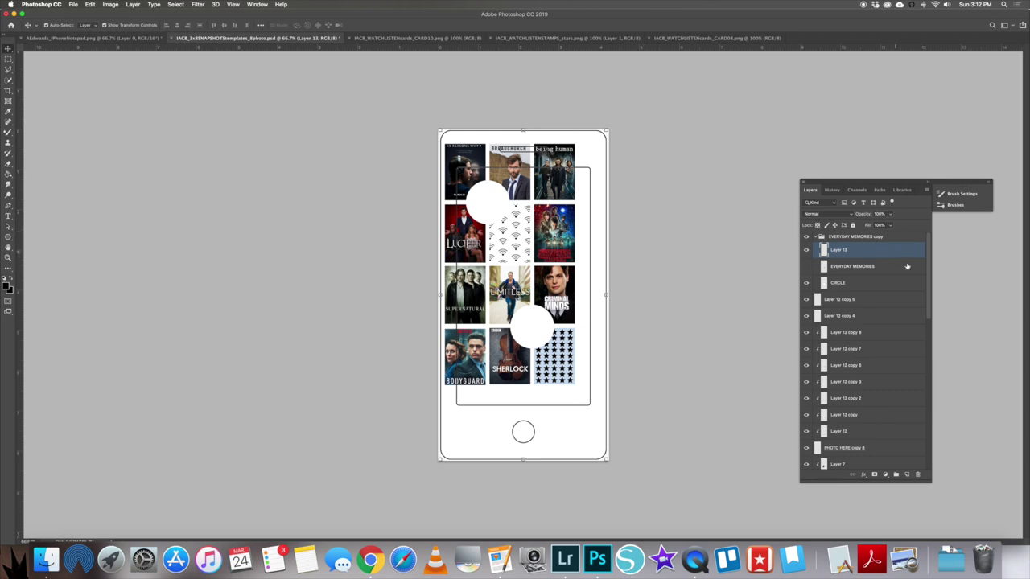
{"action": "left_click", "coordinate": [865, 238]}
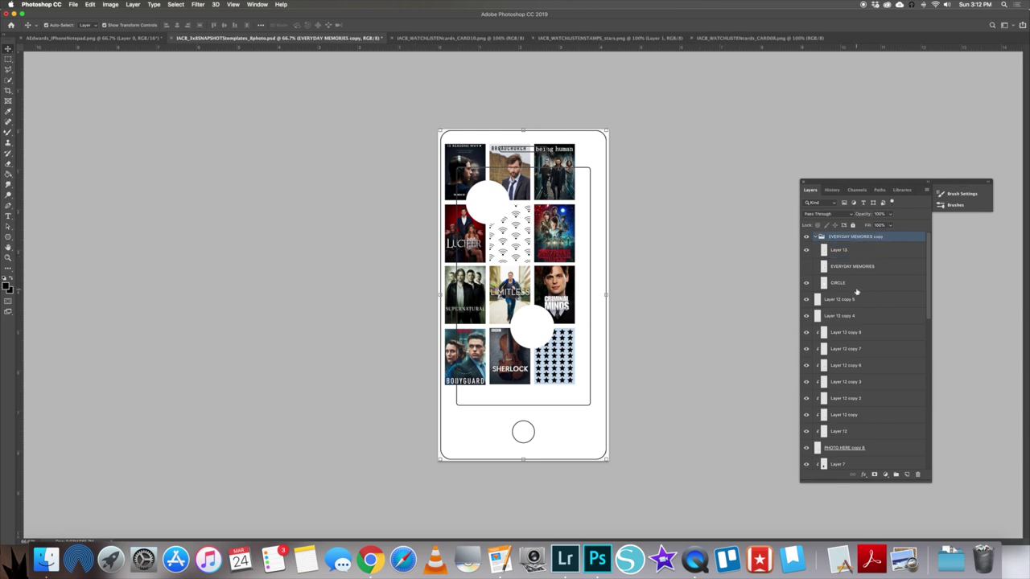
{"action": "key", "text": "super+z"}
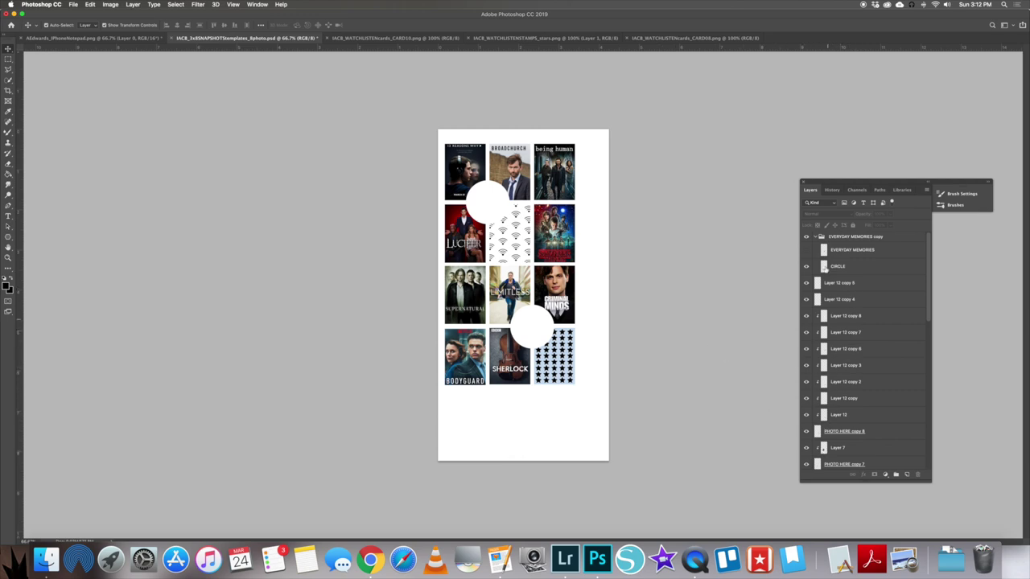
{"action": "left_click", "coordinate": [831, 237]}
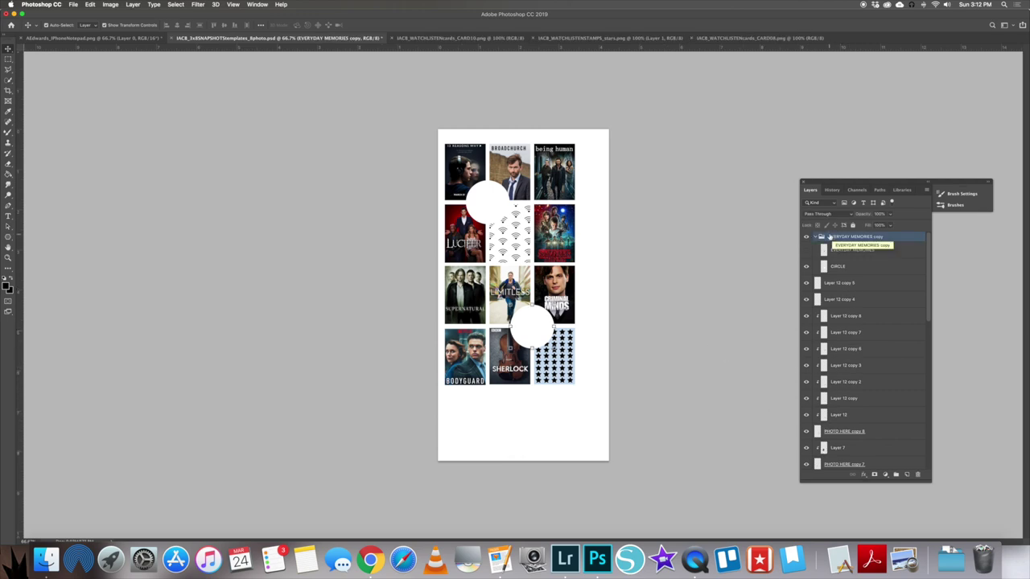
{"action": "key", "text": "super+v"}
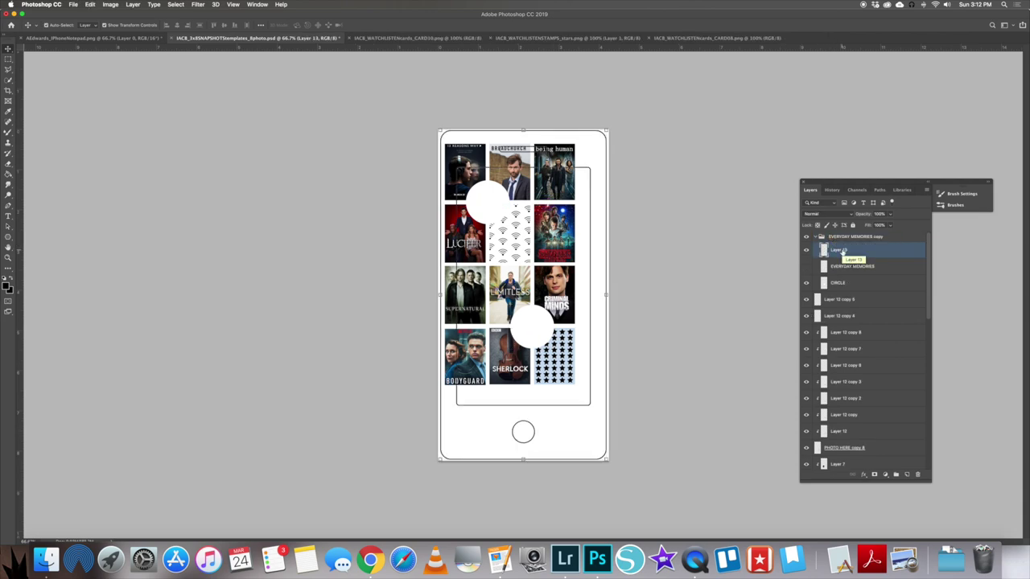
{"action": "key", "text": "super+z"}
{"action": "scroll", "coordinate": [849, 338], "scroll_direction": "down", "scroll_amount": 10}
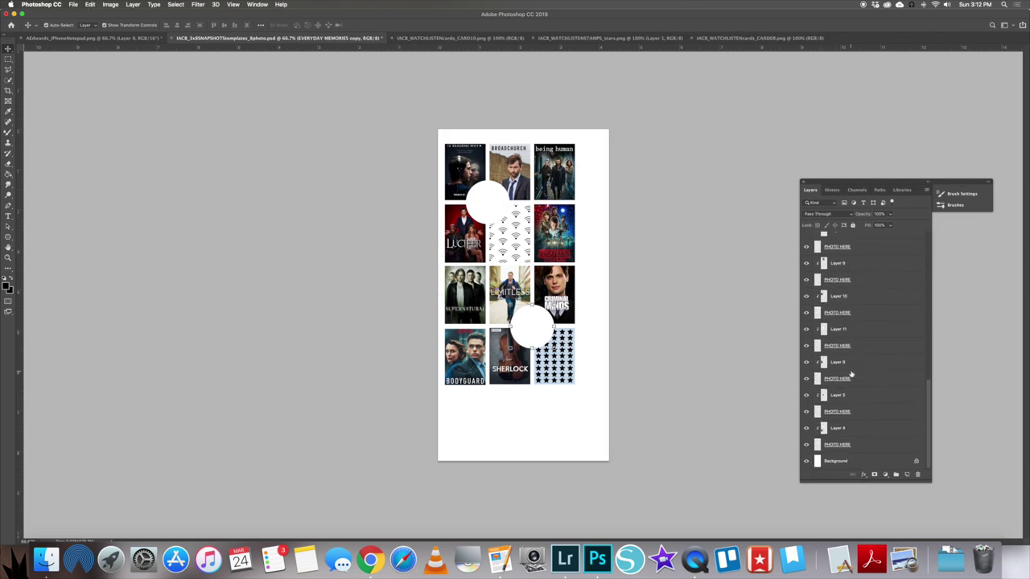
{"action": "left_click", "coordinate": [835, 462]}
{"action": "key", "text": "super+v"}
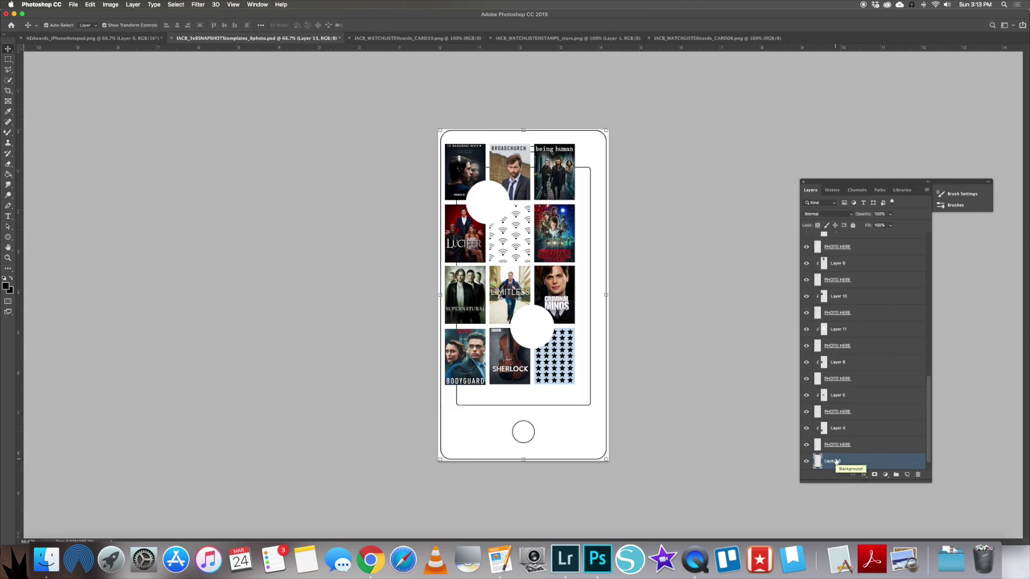
{"action": "scroll", "coordinate": [839, 435], "scroll_direction": "up", "scroll_amount": 10}
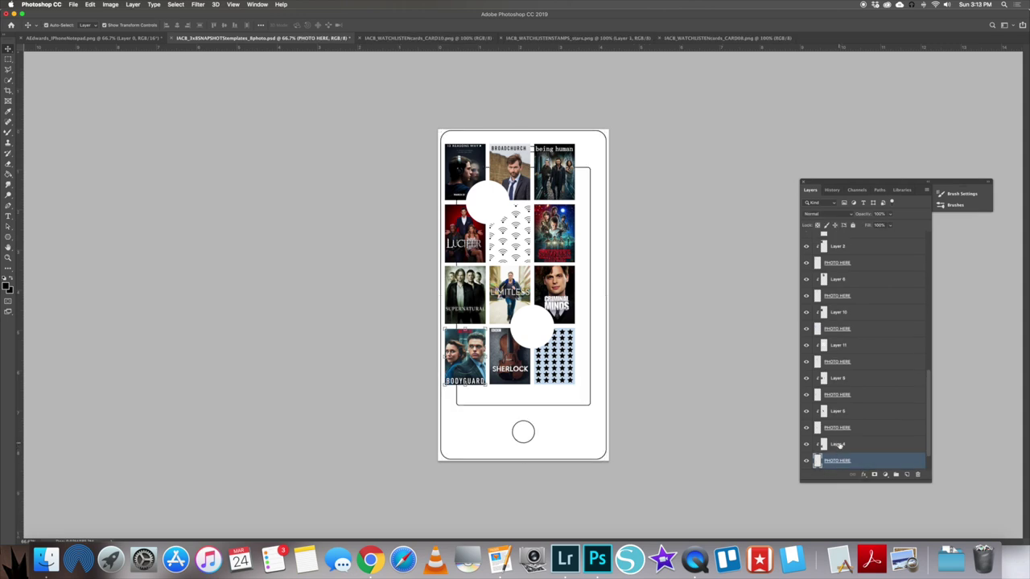
Step: Link the selected poster grid and circle layers together
{"action": "left_click", "coordinate": [838, 239]}
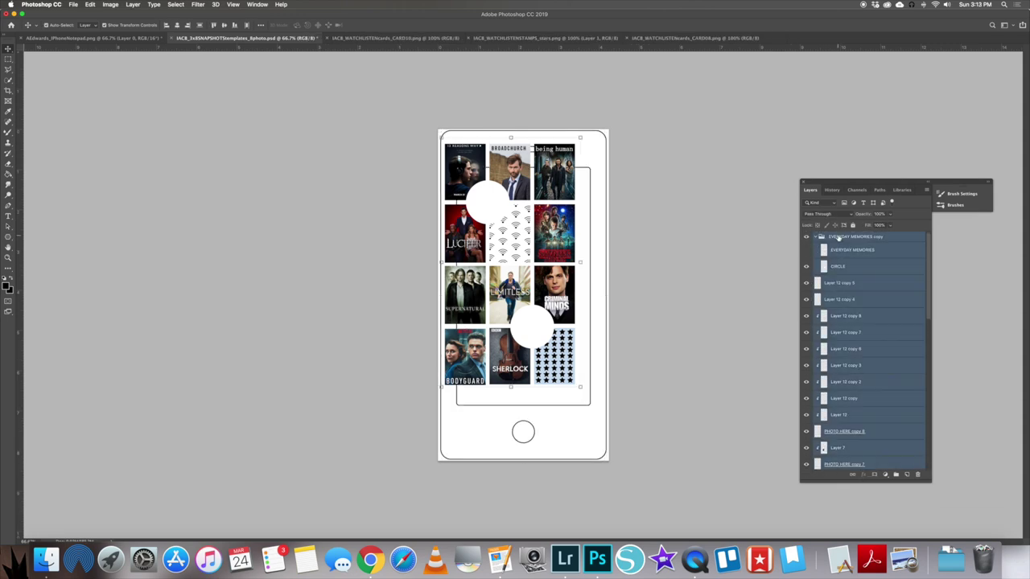
{"action": "right_click", "coordinate": [834, 240]}
{"action": "left_click", "coordinate": [852, 355]}
Step: Move the poster grid into the phone screen and shrink it to about 98.5%
{"action": "scroll", "coordinate": [858, 379], "scroll_direction": "down", "scroll_amount": 6}
{"action": "left_click_drag", "start_coordinate": [557, 360], "coordinate": [580, 378]}
{"action": "key", "text": "Right"}
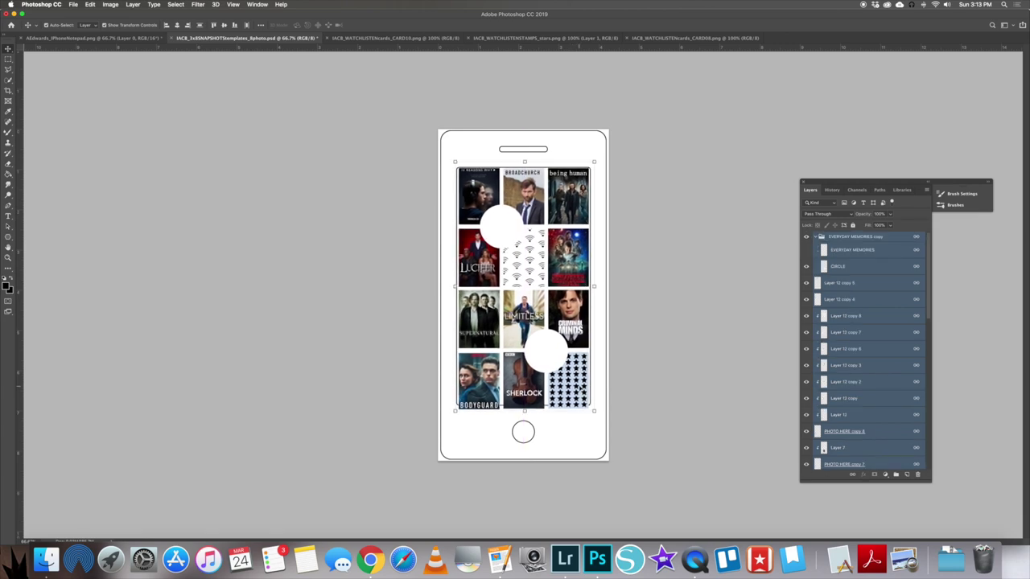
{"action": "left_click_drag", "start_coordinate": [594, 412], "coordinate": [593, 407]}
{"action": "key", "text": "Right"}
{"action": "key", "text": "Right"}
{"action": "key", "text": "Right"}
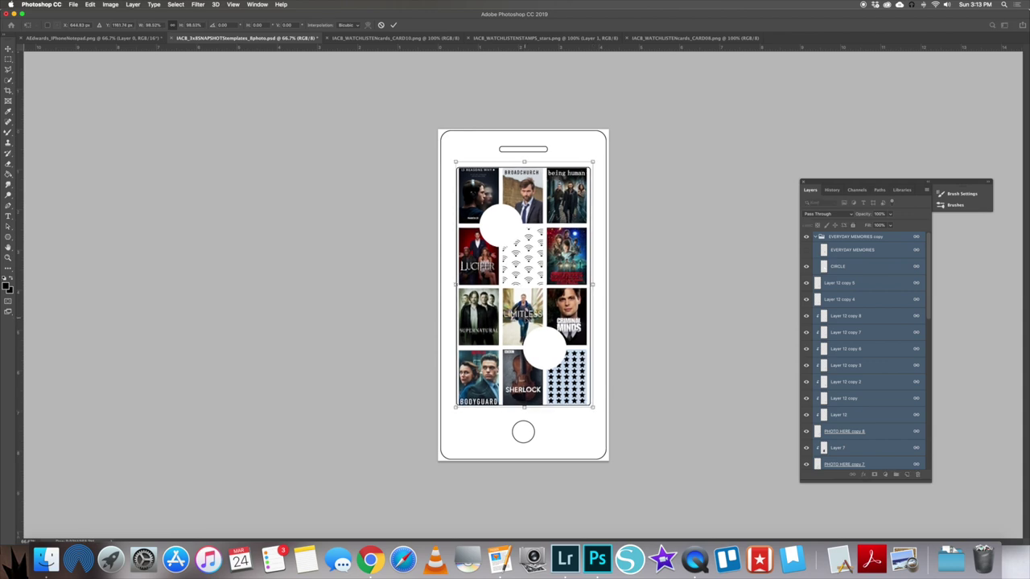
{"action": "key", "text": "Left"}
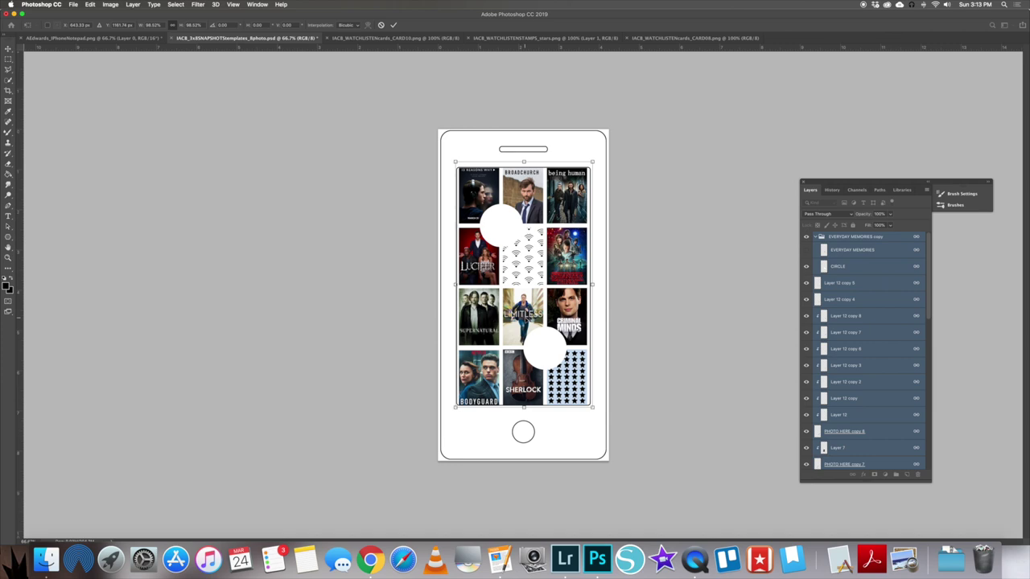
{"action": "key", "text": "Return"}
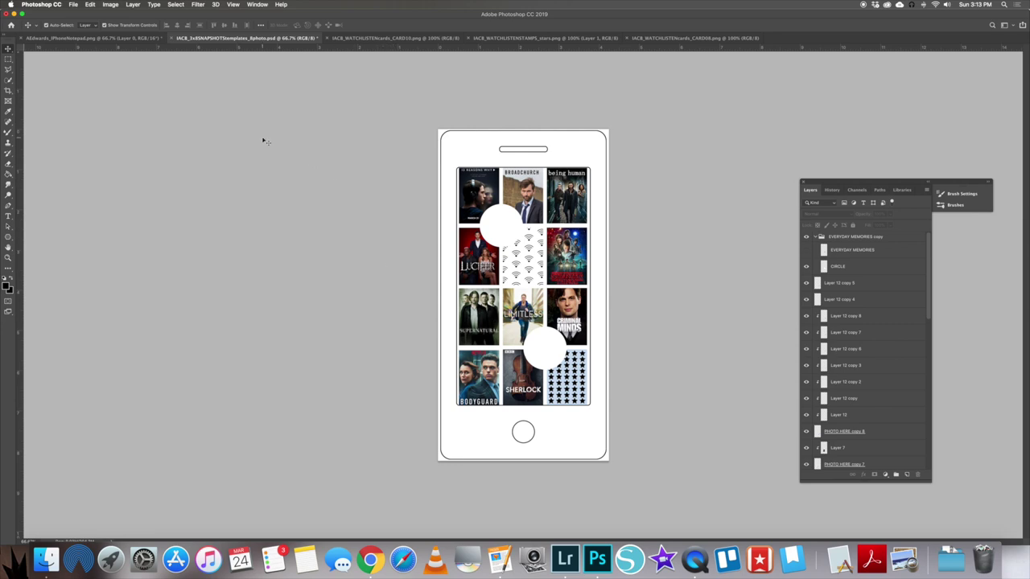
Step: Save the page to the Desktop as netflix top 10.psd
{"action": "left_click", "coordinate": [72, 5]}
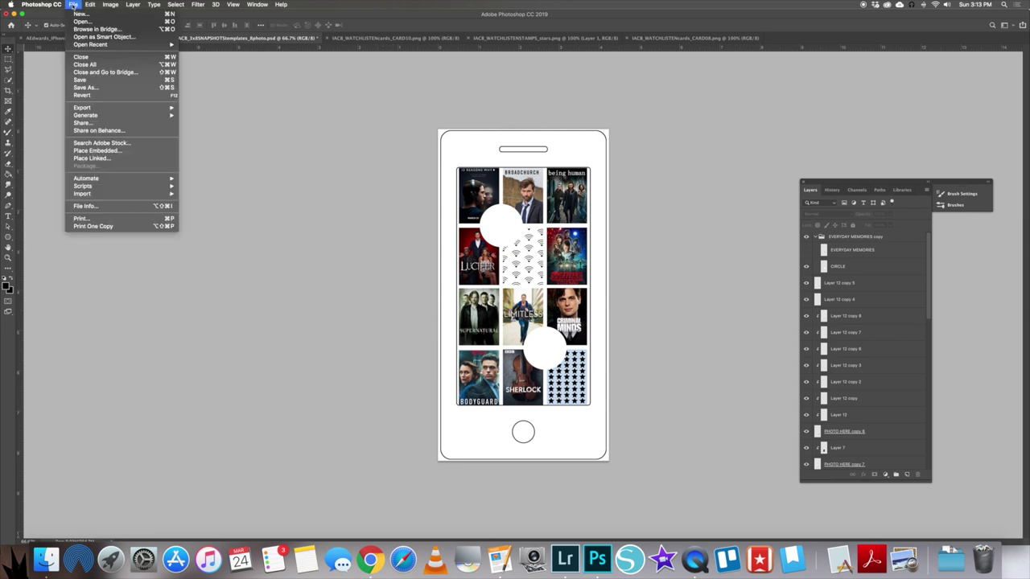
{"action": "left_click", "coordinate": [100, 91]}
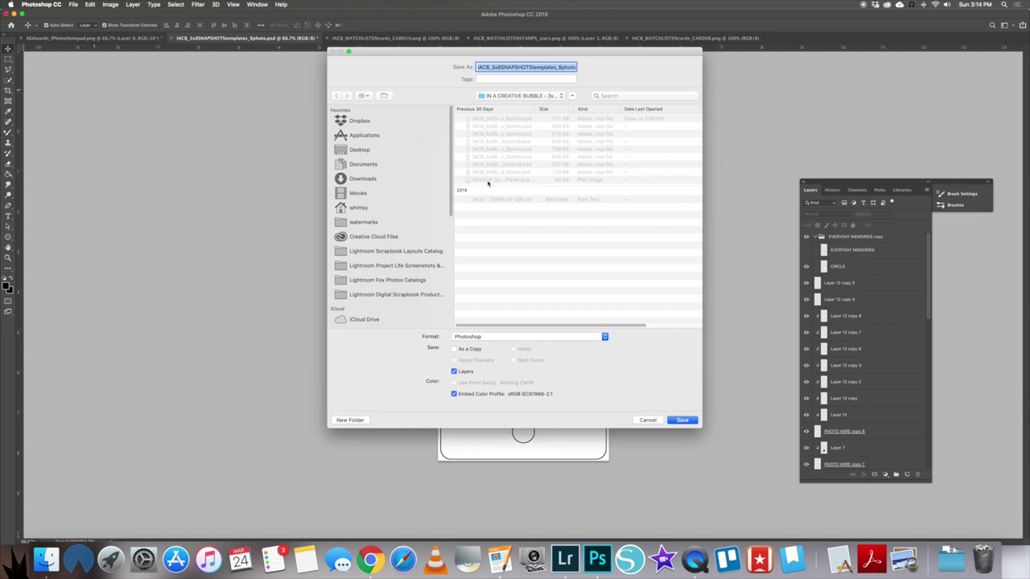
{"action": "key", "text": "super+shift+d"}
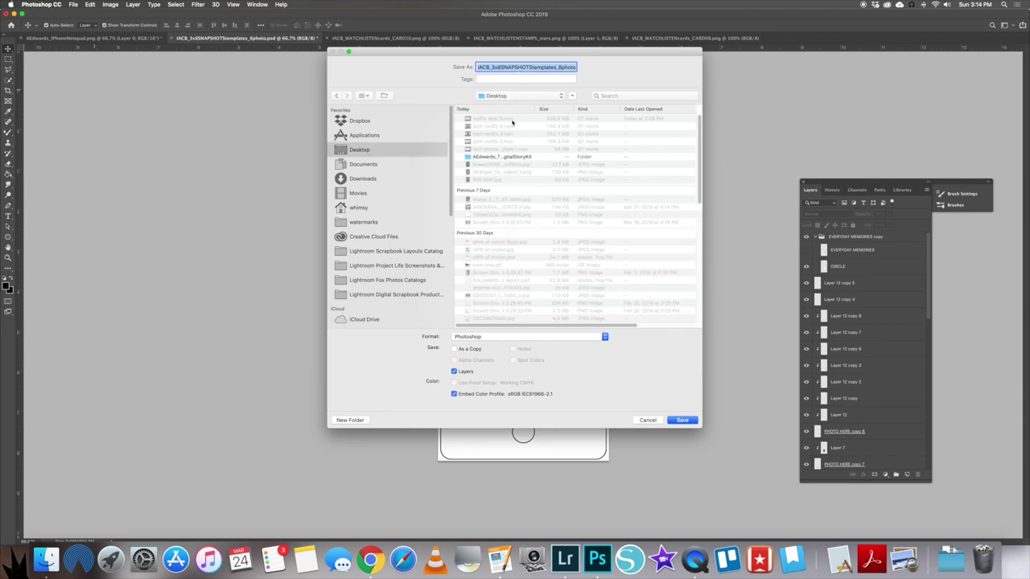
{"action": "type", "text": "netflix top 10.psd"}
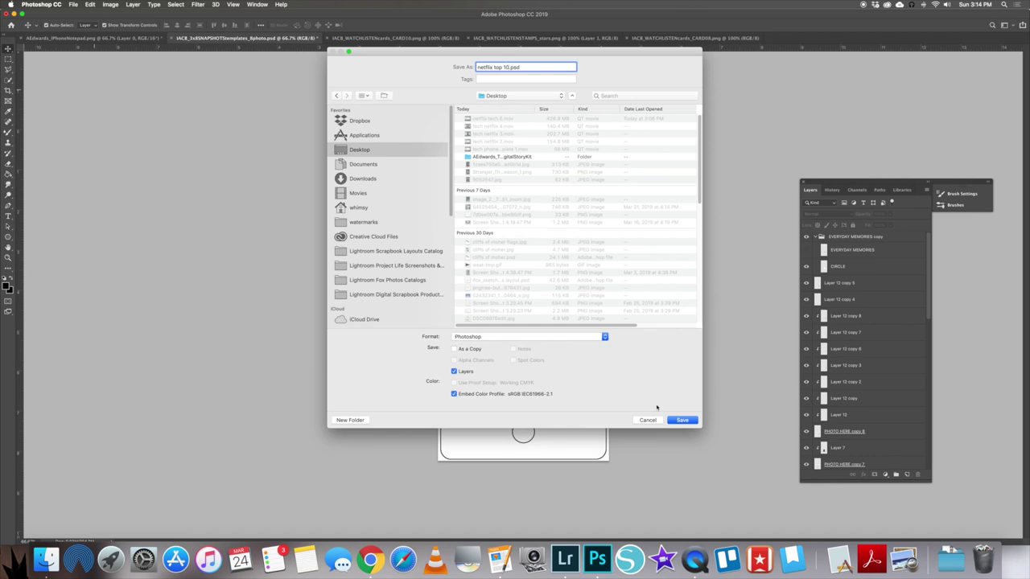
{"action": "left_click", "coordinate": [680, 420]}
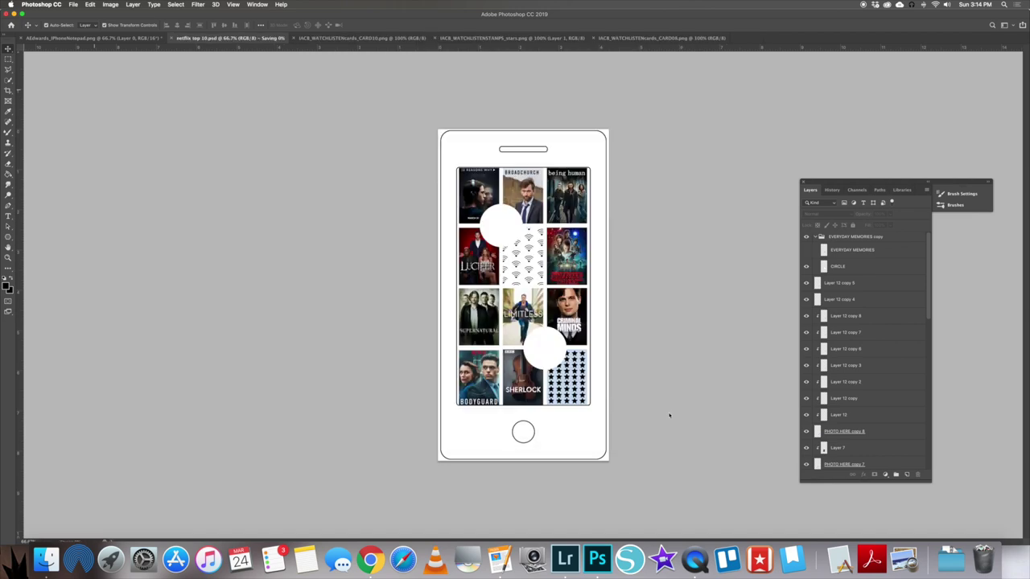
Step: Save a JPEG copy of netflix top 10 at quality 6
{"action": "left_click", "coordinate": [74, 5]}
{"action": "left_click", "coordinate": [105, 83]}
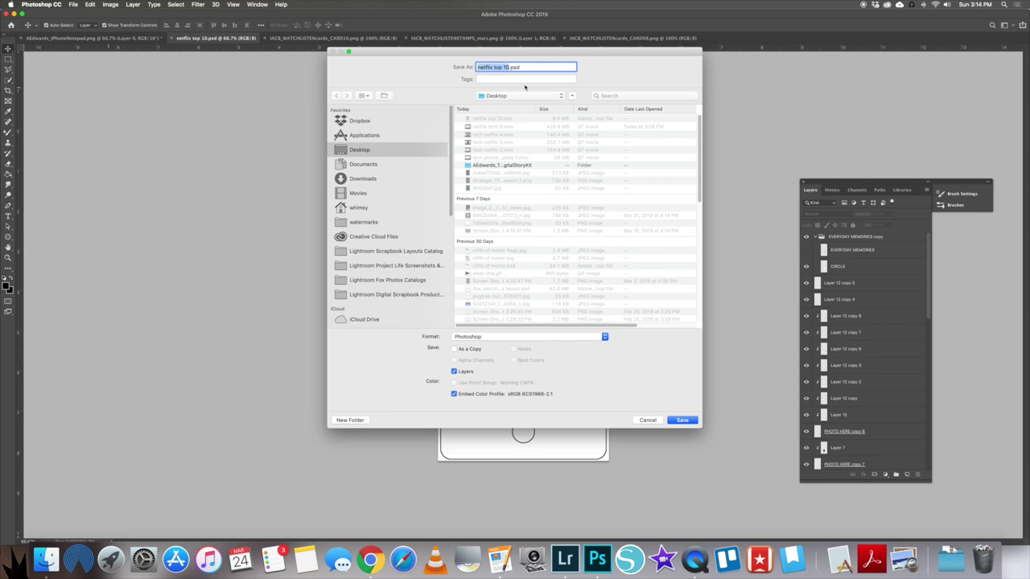
{"action": "left_click", "coordinate": [515, 336]}
{"action": "left_click", "coordinate": [475, 388]}
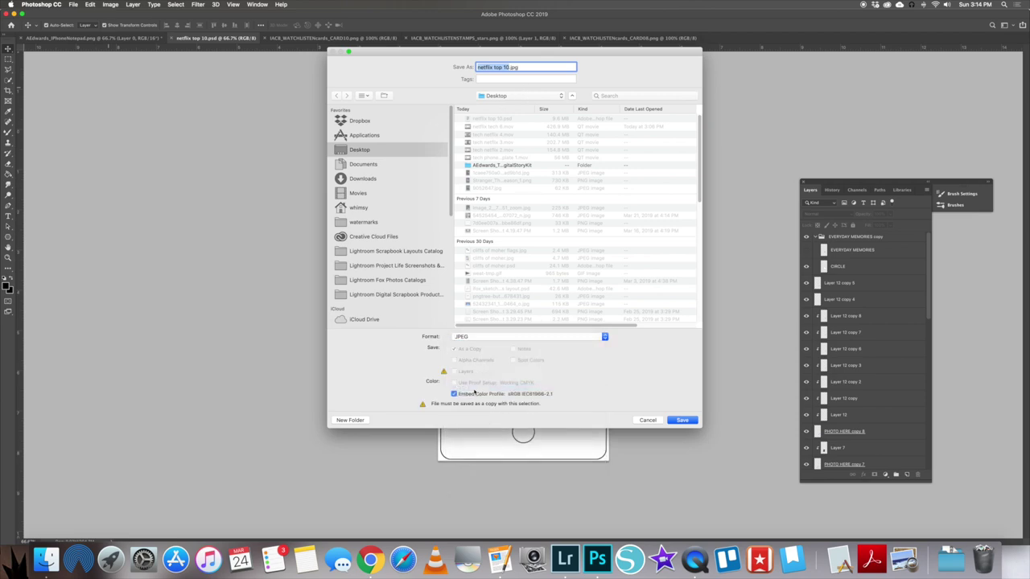
{"action": "left_click", "coordinate": [683, 420]}
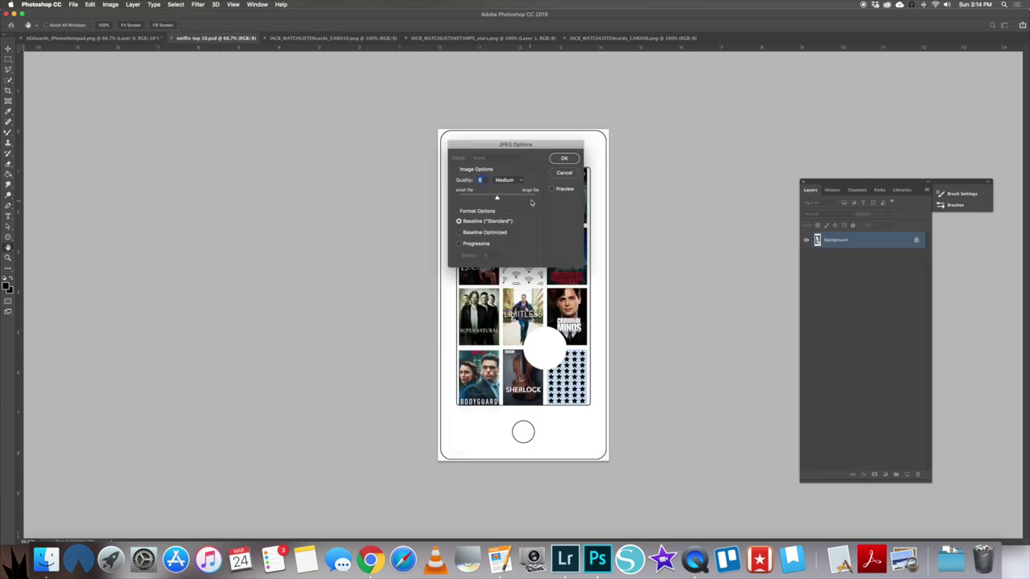
{"action": "left_click", "coordinate": [564, 161]}
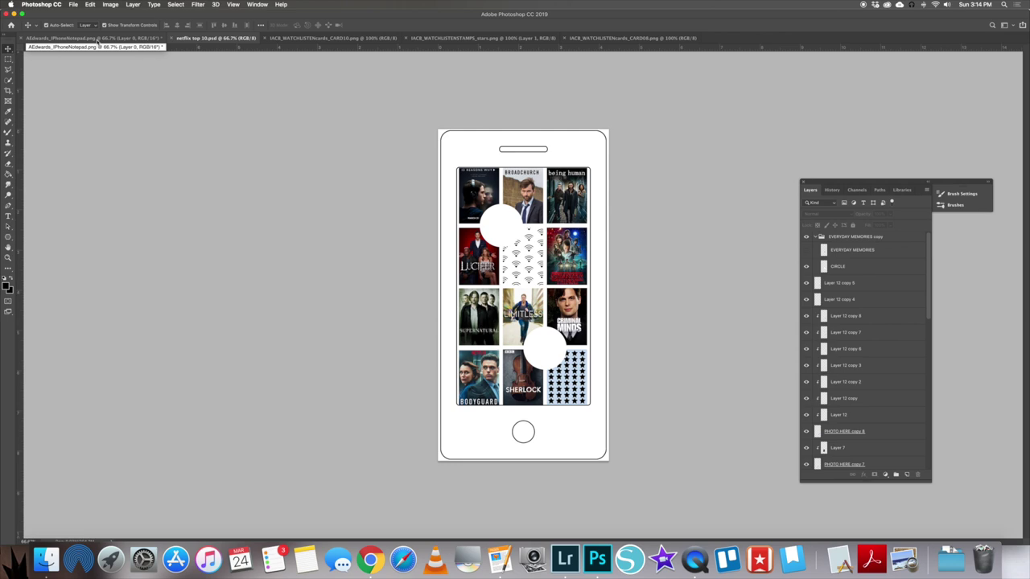
Step: Switch to the CARD08 Now Streaming card, try a 4 × 8 in canvas, then undo it
{"action": "left_click", "coordinate": [302, 38]}
{"action": "left_click", "coordinate": [631, 37]}
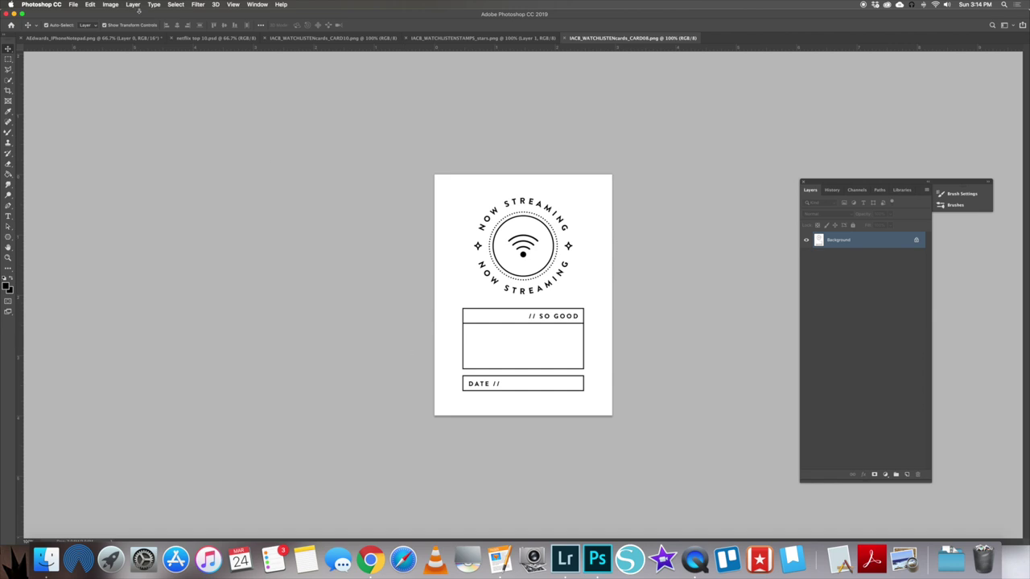
{"action": "left_click", "coordinate": [110, 5]}
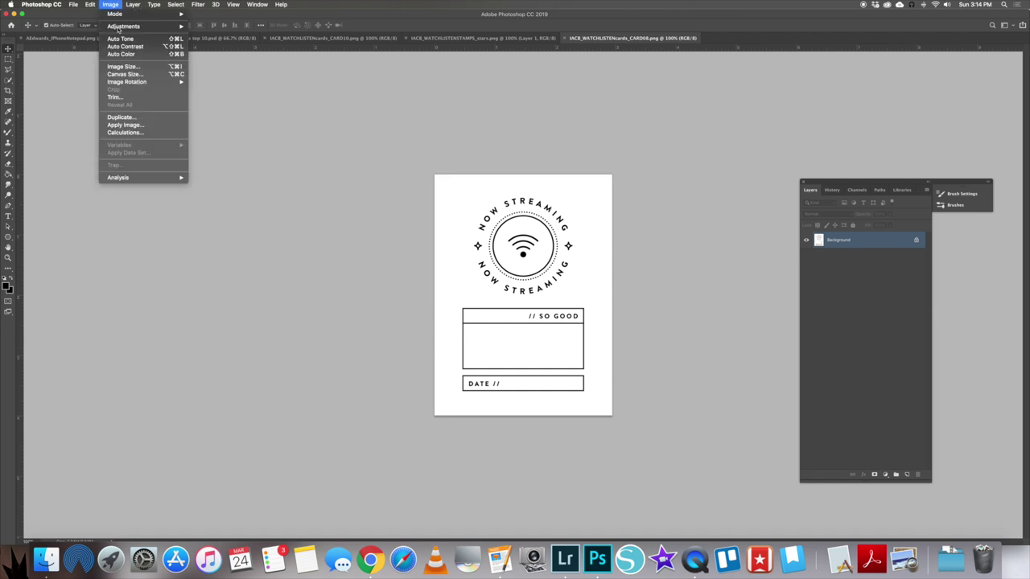
{"action": "left_click", "coordinate": [144, 76]}
{"action": "type", "text": "4.25"}
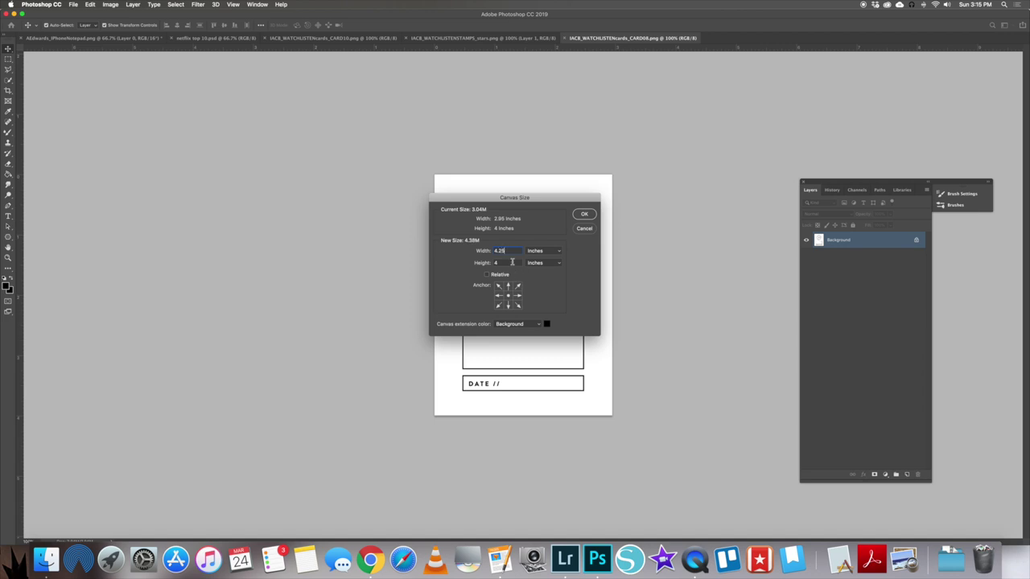
{"action": "key", "text": "Tab"}
{"action": "type", "text": "8"}
{"action": "left_click", "coordinate": [585, 214]}
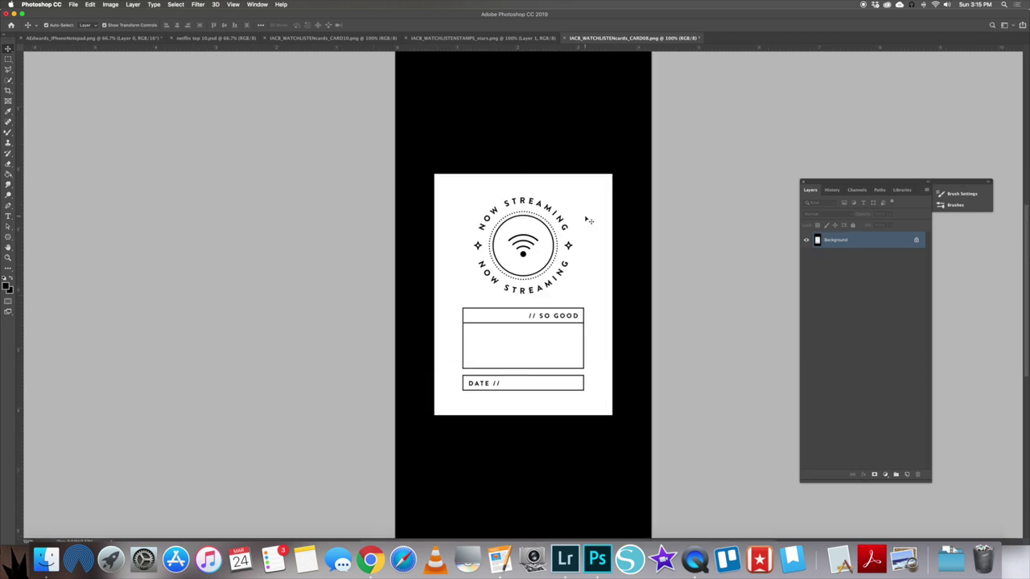
{"action": "key", "text": "super+z"}
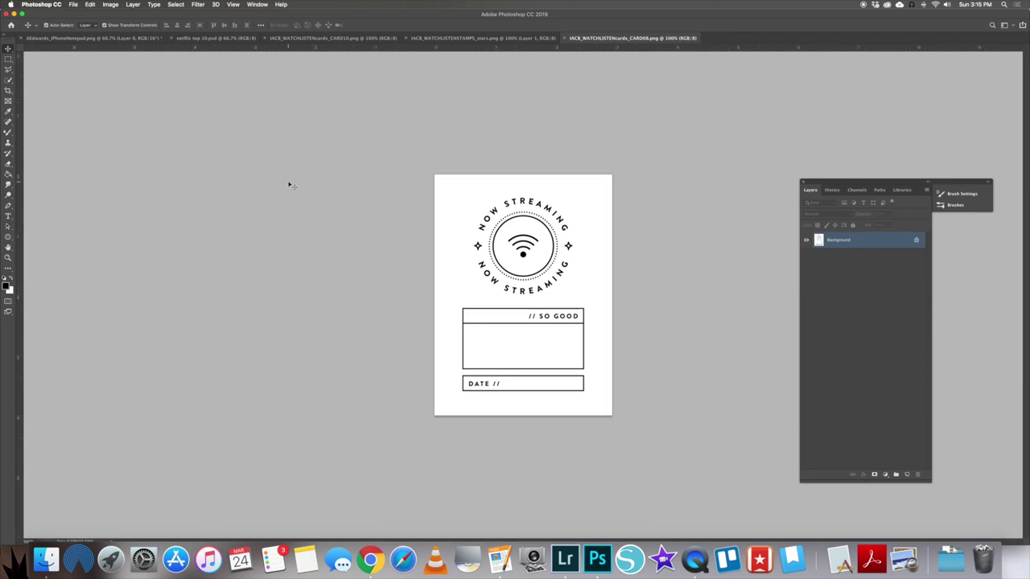
{"action": "left_click", "coordinate": [110, 4]}
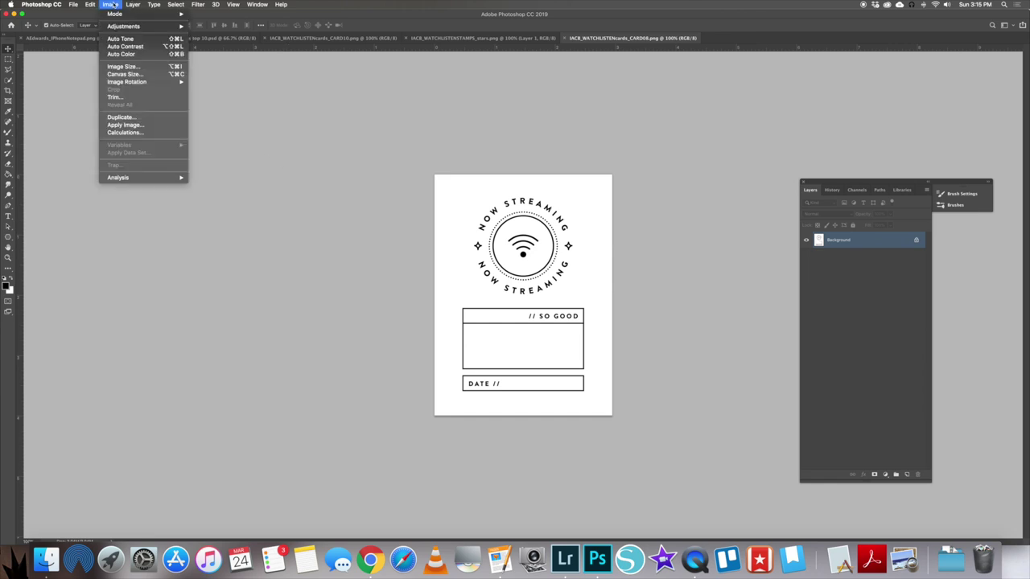
{"action": "left_click", "coordinate": [133, 77]}
{"action": "type", "text": "4.25"}
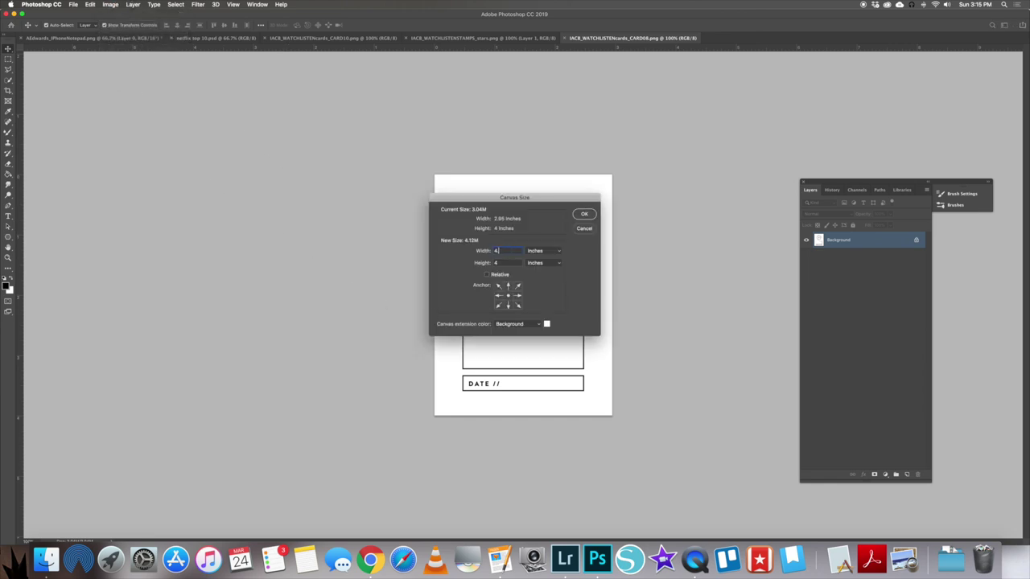
{"action": "double_click", "coordinate": [496, 263]}
{"action": "left_click", "coordinate": [585, 215]}
{"action": "left_click", "coordinate": [515, 166]}
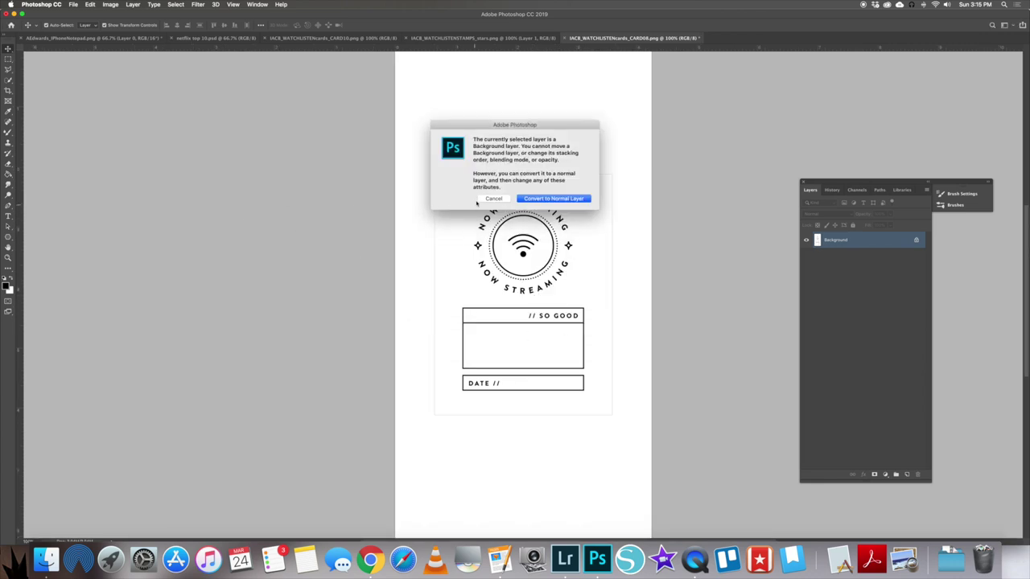
{"action": "left_click", "coordinate": [488, 200]}
{"action": "double_click", "coordinate": [846, 241]}
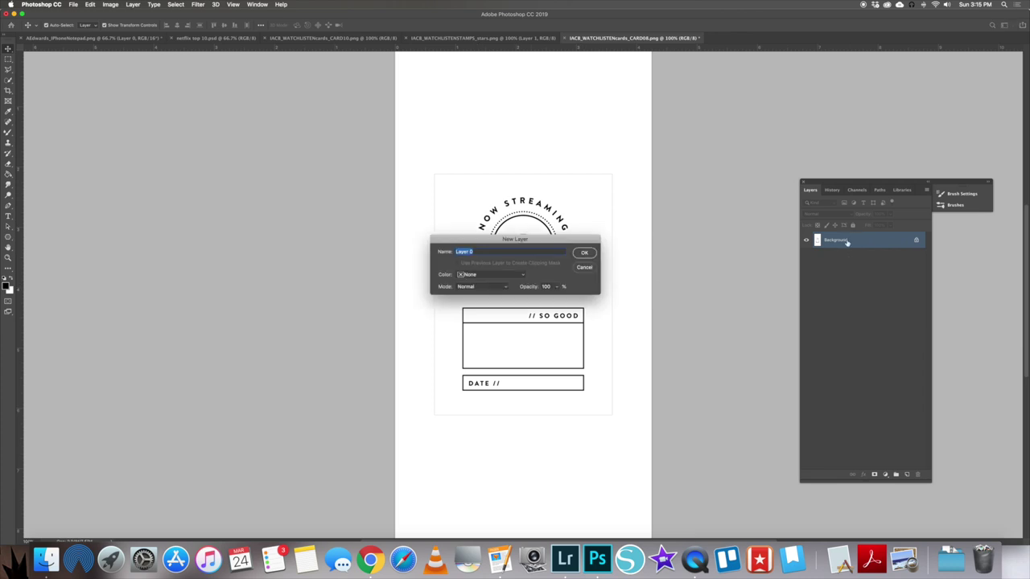
{"action": "left_click", "coordinate": [584, 254]}
{"action": "left_click_drag", "start_coordinate": [524, 294], "coordinate": [524, 334]}
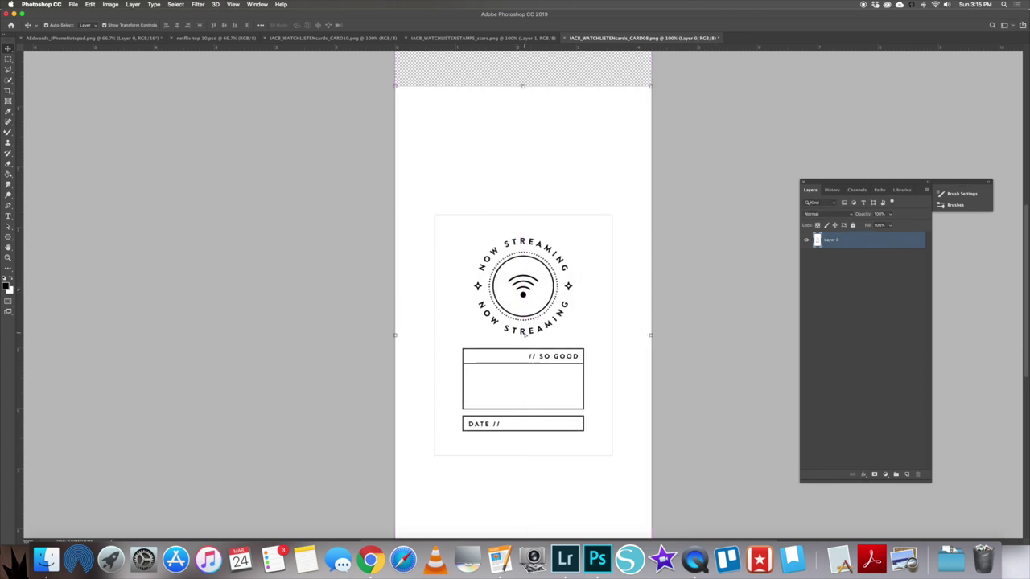
{"action": "key", "text": "super+z"}
{"action": "key", "text": "super+z"}
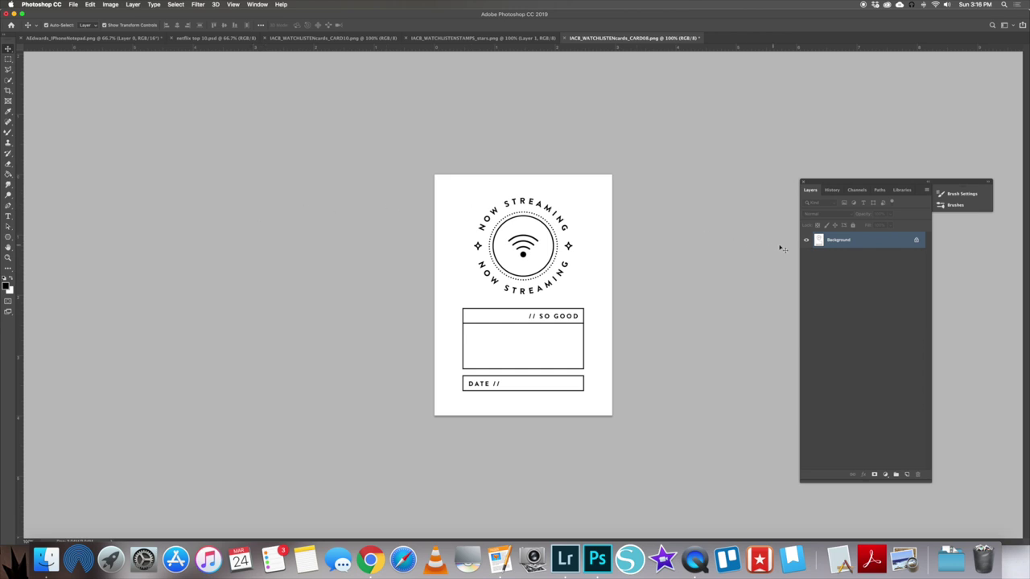
Step: Convert the Background into Layer 0 and add an empty layer above it
{"action": "double_click", "coordinate": [834, 245]}
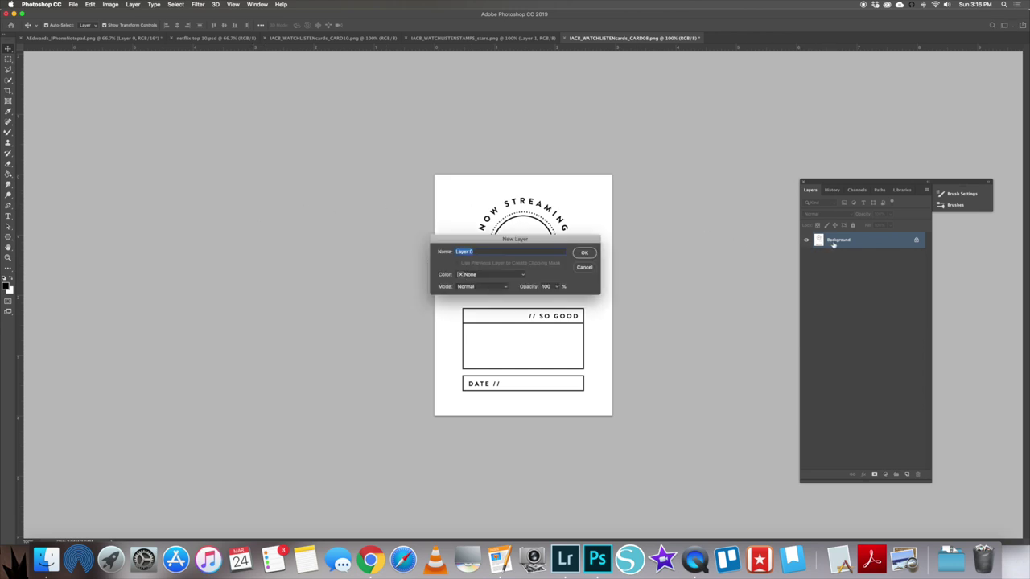
{"action": "left_click", "coordinate": [585, 252]}
{"action": "left_click", "coordinate": [907, 474]}
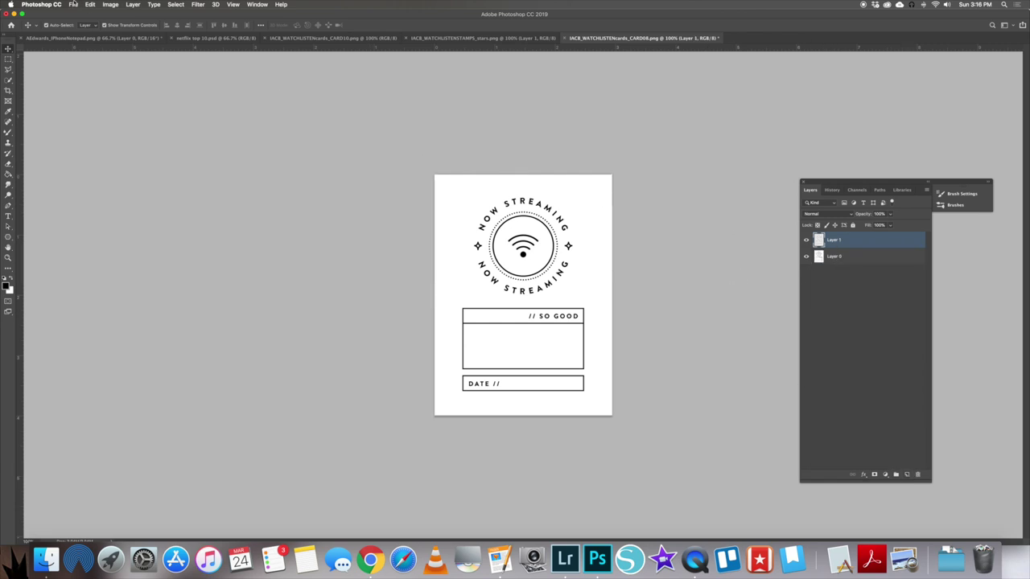
Step: Enlarge the canvas to 4.25 × 8.25 in and reposition the card on Layer 0
{"action": "left_click", "coordinate": [110, 5]}
{"action": "left_click", "coordinate": [115, 74]}
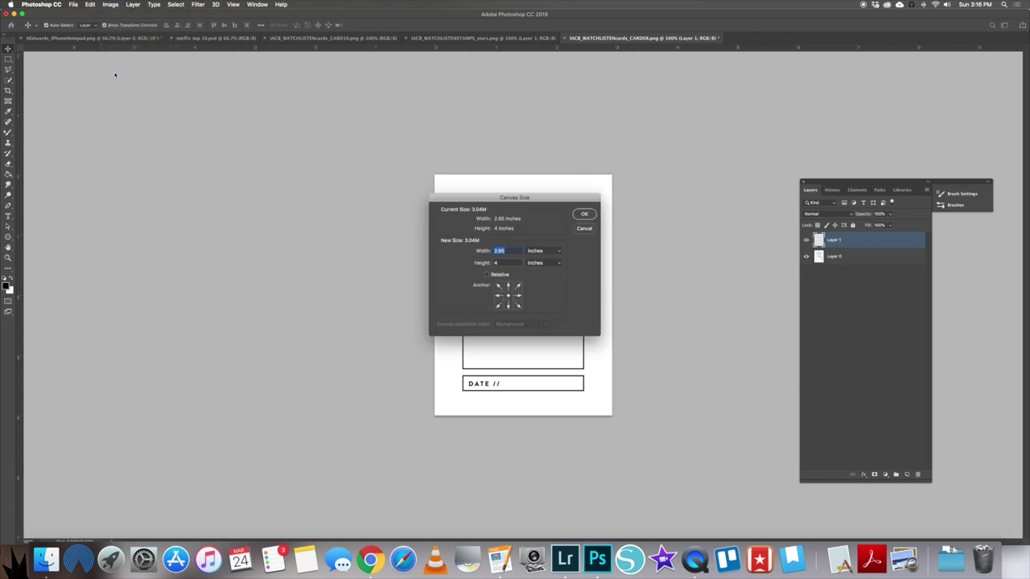
{"action": "double_click", "coordinate": [504, 264]}
{"action": "type", "text": "8.25"}
{"action": "double_click", "coordinate": [497, 251]}
{"action": "type", "text": "4"}
{"action": "type", "text": ".25"}
{"action": "left_click", "coordinate": [584, 214]}
{"action": "left_click", "coordinate": [828, 258]}
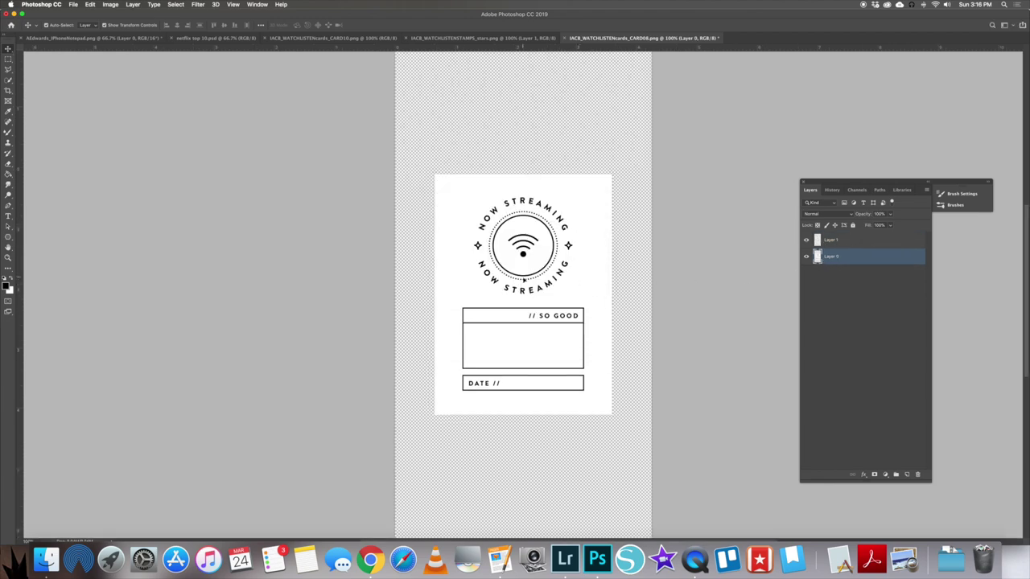
{"action": "mouse_move", "coordinate": [523, 277]}
{"action": "left_mouse_down"}
{"action": "mouse_move", "coordinate": [523, 361]}
{"action": "mouse_move", "coordinate": [522, 275]}
{"action": "left_mouse_up"}
Step: Move the card down toward the canvas bottom and erase its DATE box
{"action": "left_click_drag", "start_coordinate": [521, 234], "coordinate": [520, 305]}
{"action": "key", "text": "shift+Down"}
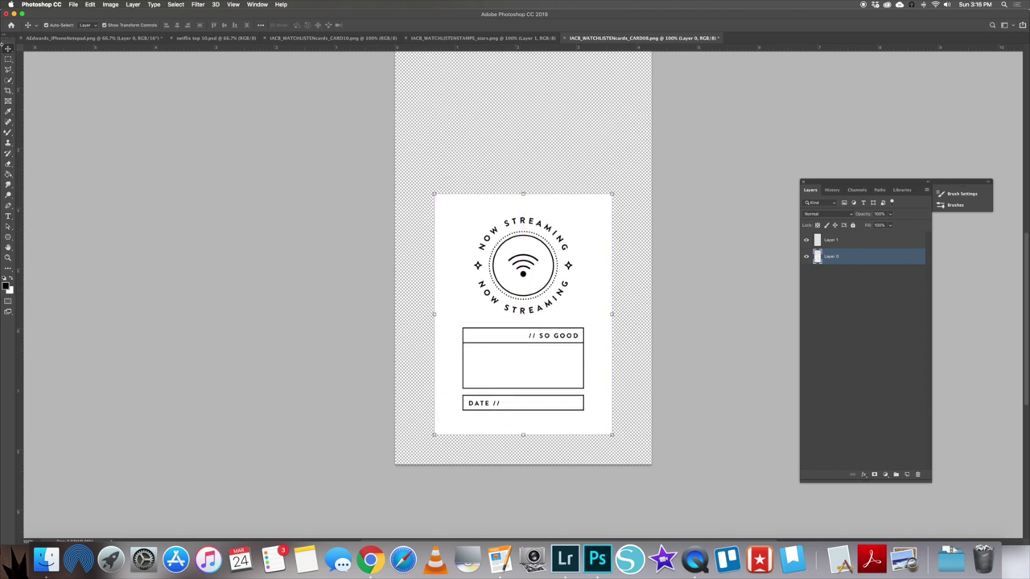
{"action": "key", "text": "m"}
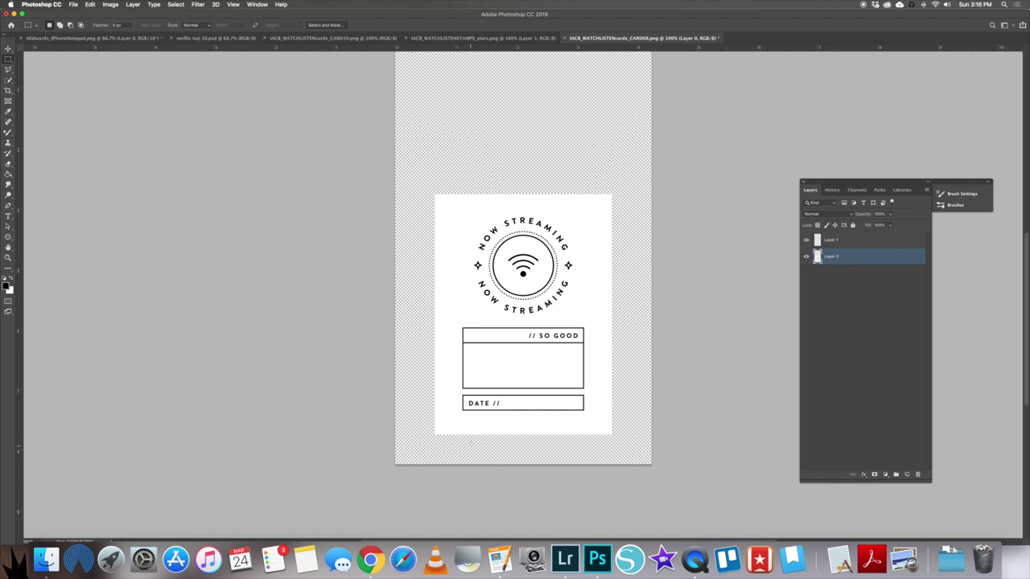
{"action": "left_click_drag", "start_coordinate": [459, 393], "coordinate": [590, 415]}
{"action": "key", "text": "Delete"}
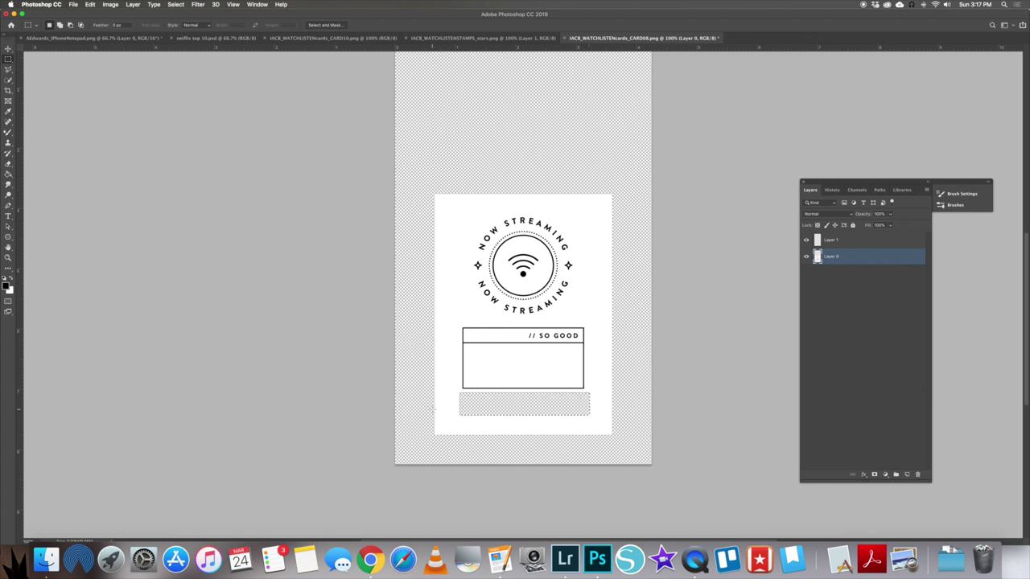
{"action": "key", "text": "v"}
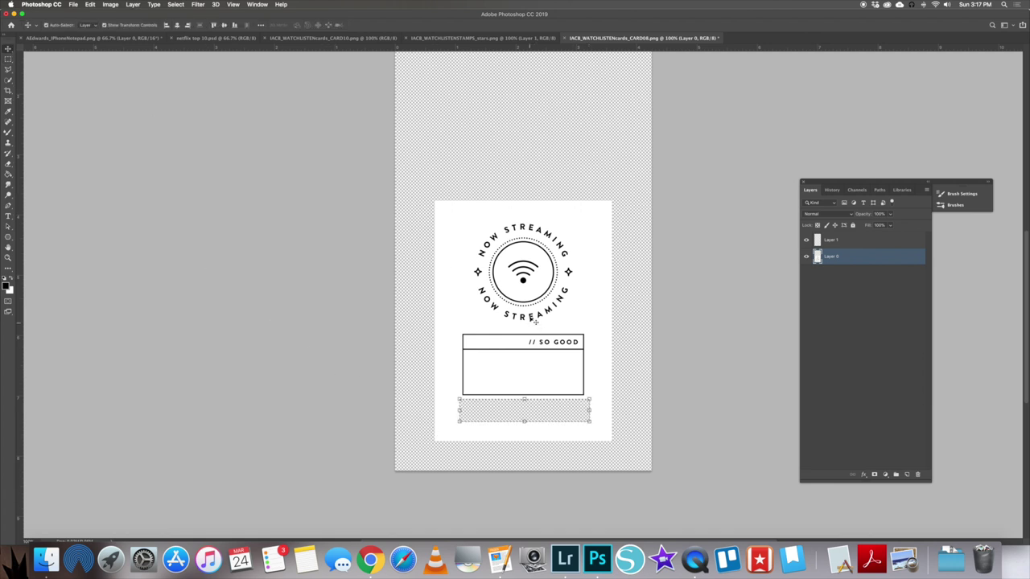
Step: Erase the // SO GOOD box from the card and check the cleared area
{"action": "scroll", "coordinate": [536, 321], "scroll_direction": "up", "scroll_amount": 5}
{"action": "key", "text": "super+minus"}
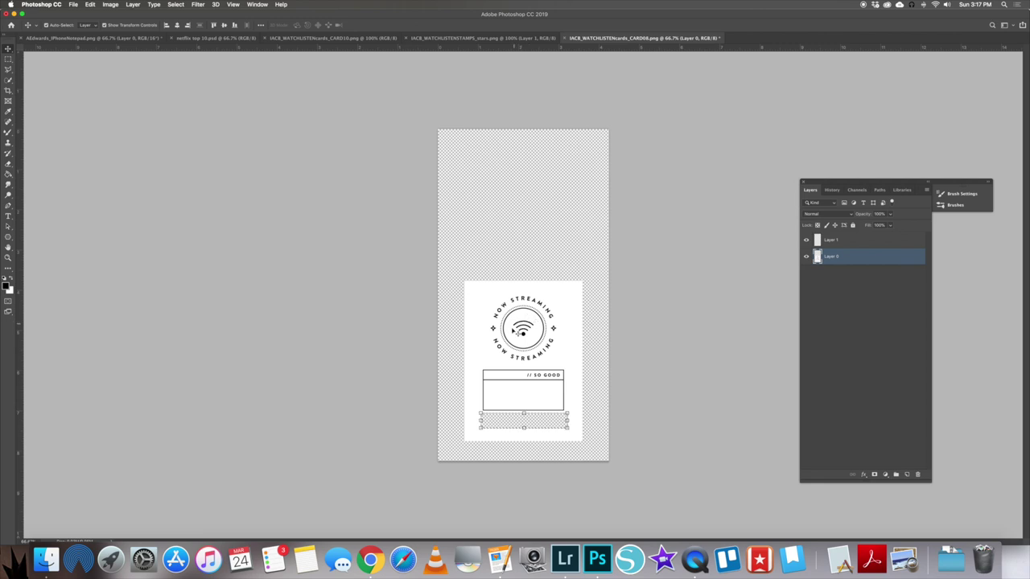
{"action": "key", "text": "super+d"}
{"action": "key", "text": "m"}
{"action": "left_click_drag", "start_coordinate": [478, 365], "coordinate": [570, 420]}
{"action": "key", "text": "Delete"}
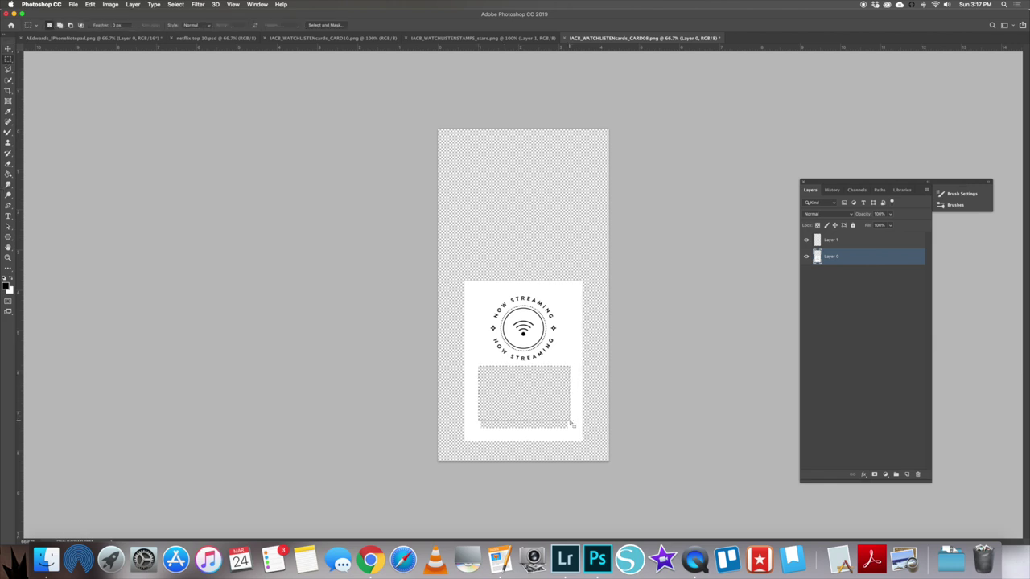
{"action": "key", "text": "super+equal"}
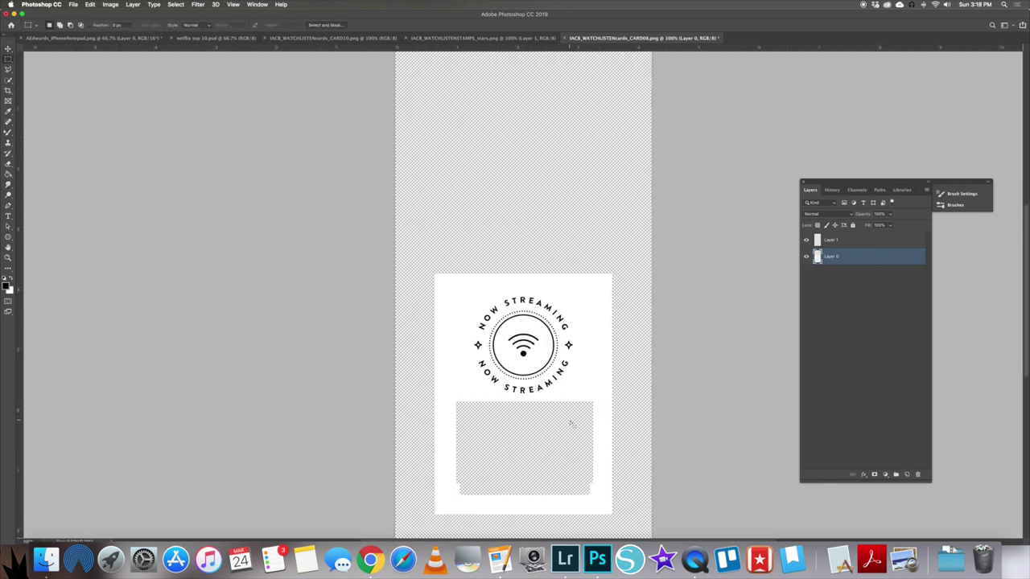
{"action": "key", "text": "super+minus"}
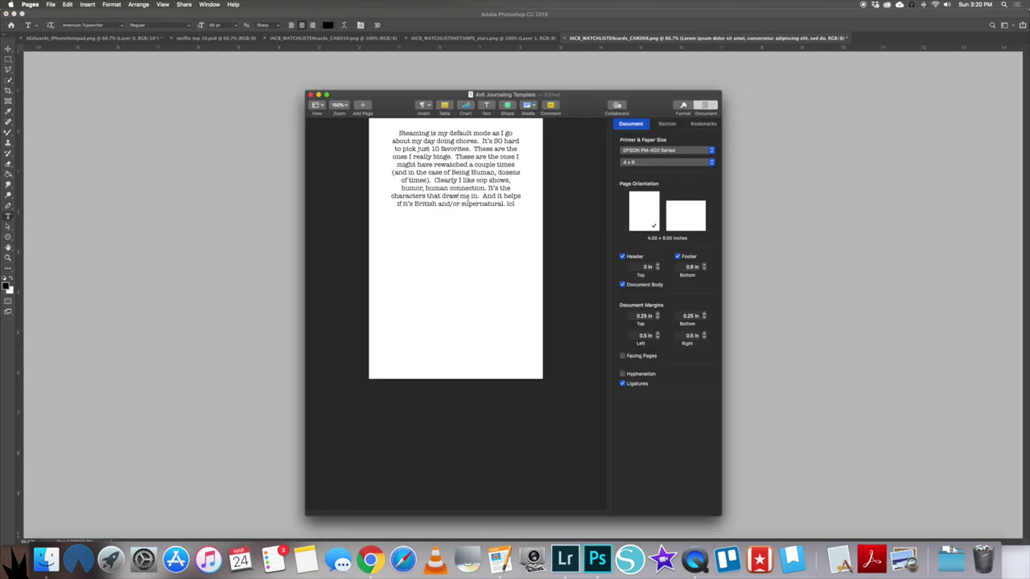
Step: Copy the journaling text from Pages and paste it over the Lorem ipsum placeholder
{"action": "key", "text": "super+a"}
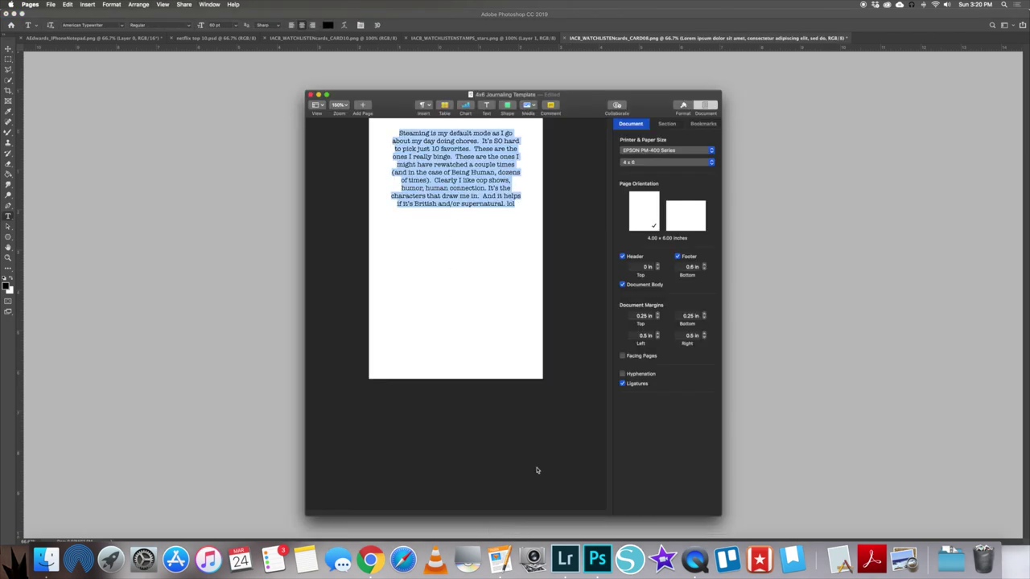
{"action": "key", "text": "super+Tab"}
{"action": "left_click", "coordinate": [552, 383]}
{"action": "key", "text": "super+a"}
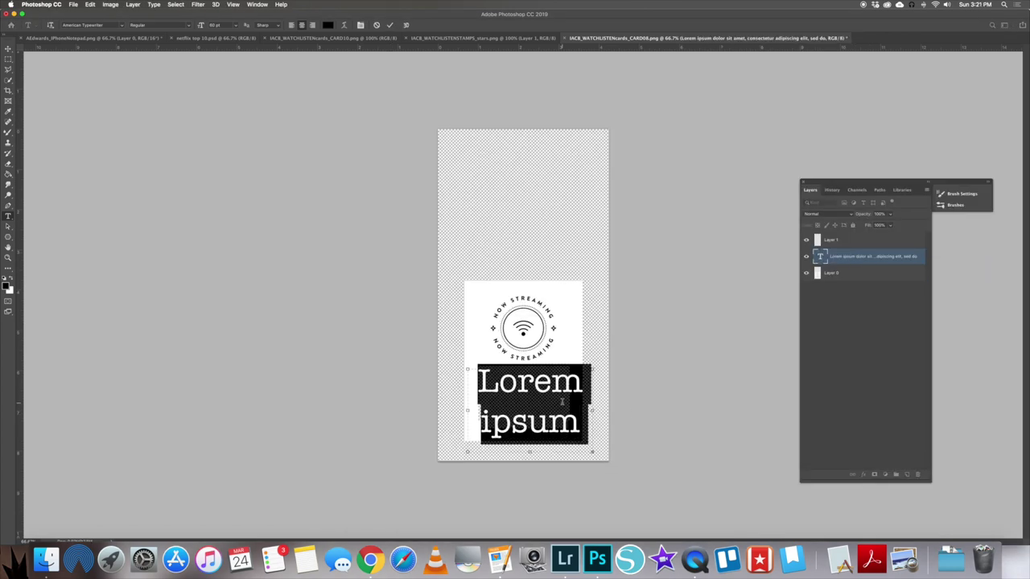
{"action": "type", "text": "Steaming is"}
Step: Set the journaling text to 12 pt, widen its box to about 3.4 inches, and lower it slightly
{"action": "left_click", "coordinate": [239, 26]}
{"action": "key", "text": "super+a"}
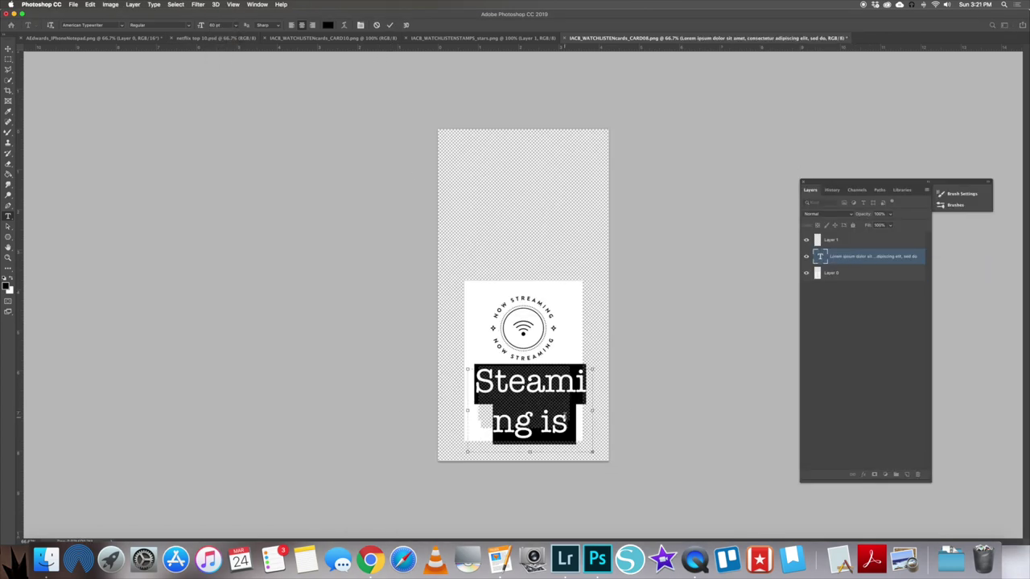
{"action": "left_click", "coordinate": [239, 26]}
{"action": "left_click", "coordinate": [223, 72]}
{"action": "left_click_drag", "start_coordinate": [467, 410], "coordinate": [438, 417]}
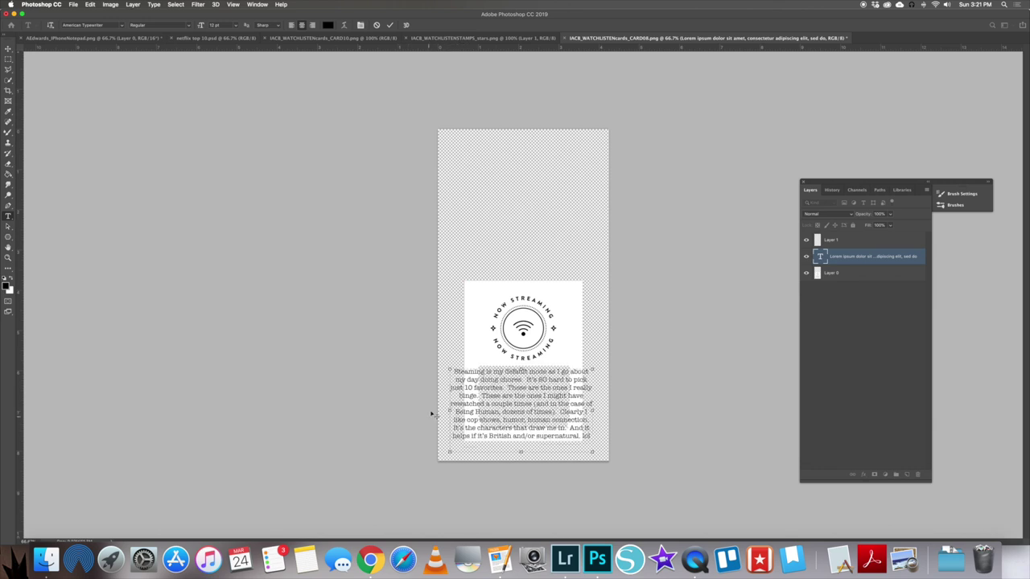
{"action": "left_click", "coordinate": [431, 414]}
{"action": "key", "text": "v"}
{"action": "left_click_drag", "start_coordinate": [548, 392], "coordinate": [547, 400]}
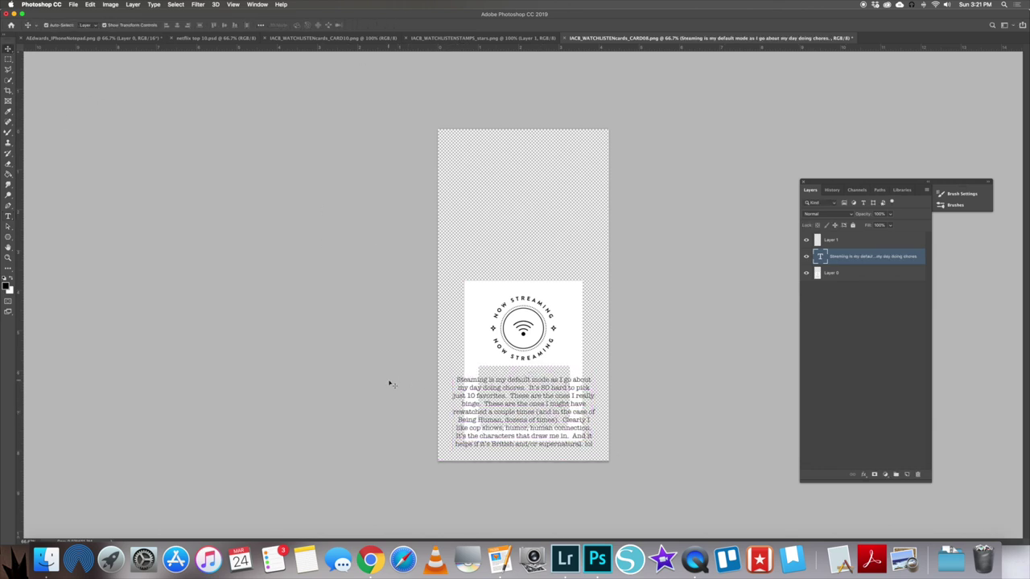
Step: Move the Now Streaming card to the canvas top and start saving a new copy
{"action": "left_click", "coordinate": [505, 342]}
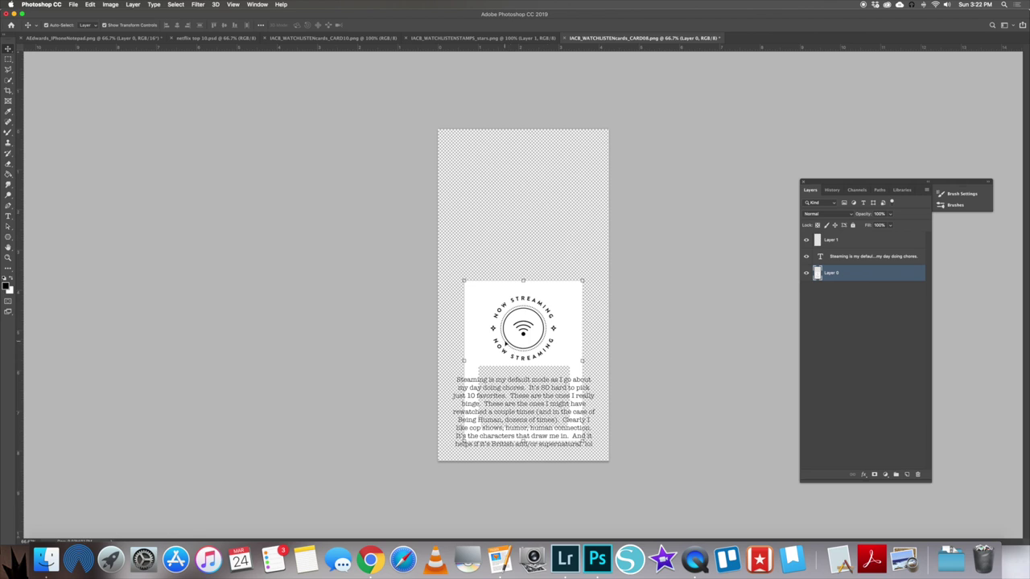
{"action": "left_click_drag", "start_coordinate": [506, 342], "coordinate": [520, 201]}
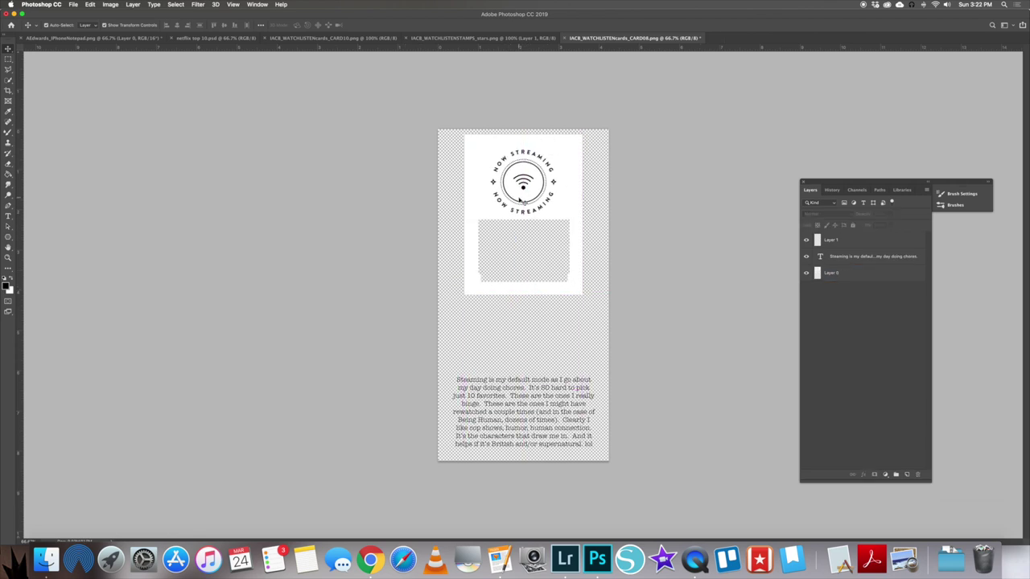
{"action": "key", "text": "super+shift+s"}
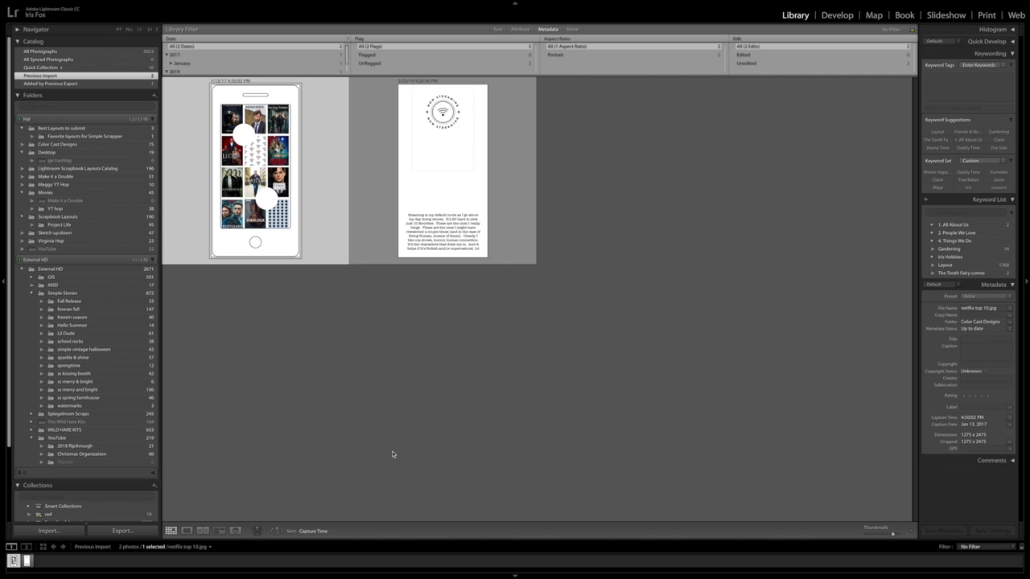
Step: View netflix top 10.jpg in Loupe and bring it into the Print module
{"action": "double_click", "coordinate": [280, 251]}
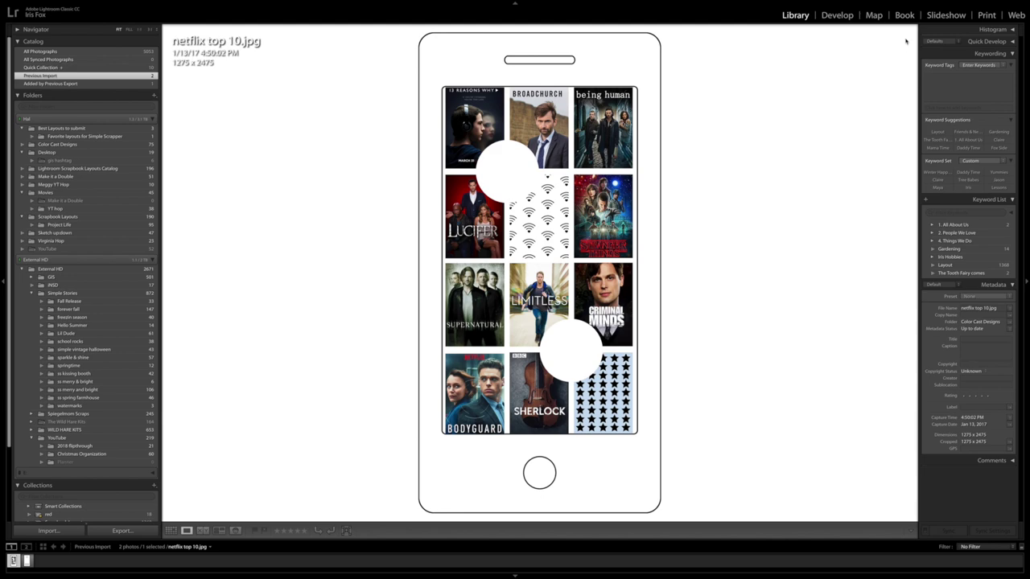
{"action": "left_click", "coordinate": [988, 16]}
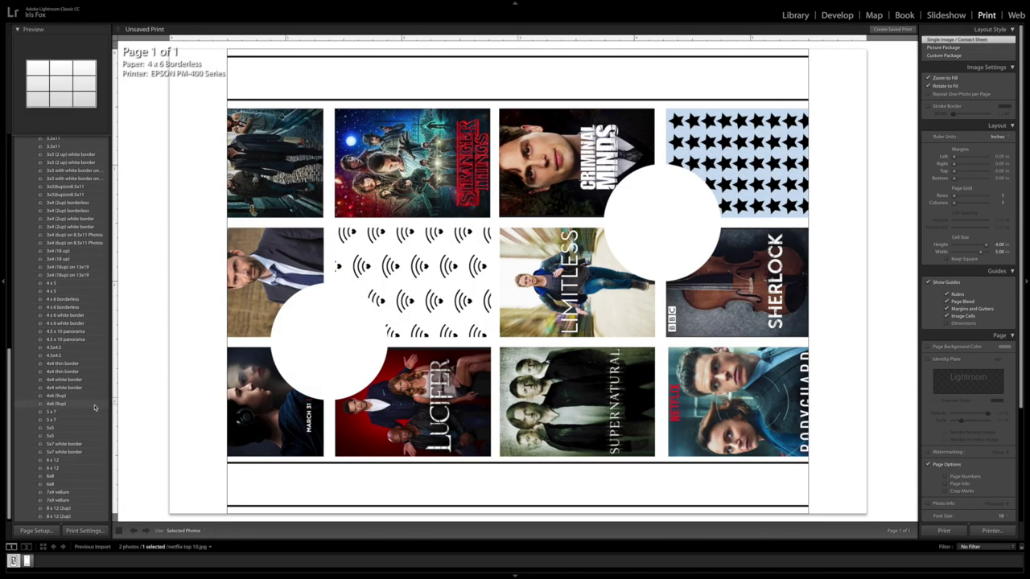
Step: Scroll through the Template Browser's User Templates to locate the 8x12 (2up) template
{"action": "scroll", "coordinate": [83, 417], "scroll_direction": "down", "scroll_amount": 1}
{"action": "scroll", "coordinate": [83, 418], "scroll_direction": "down", "scroll_amount": 1}
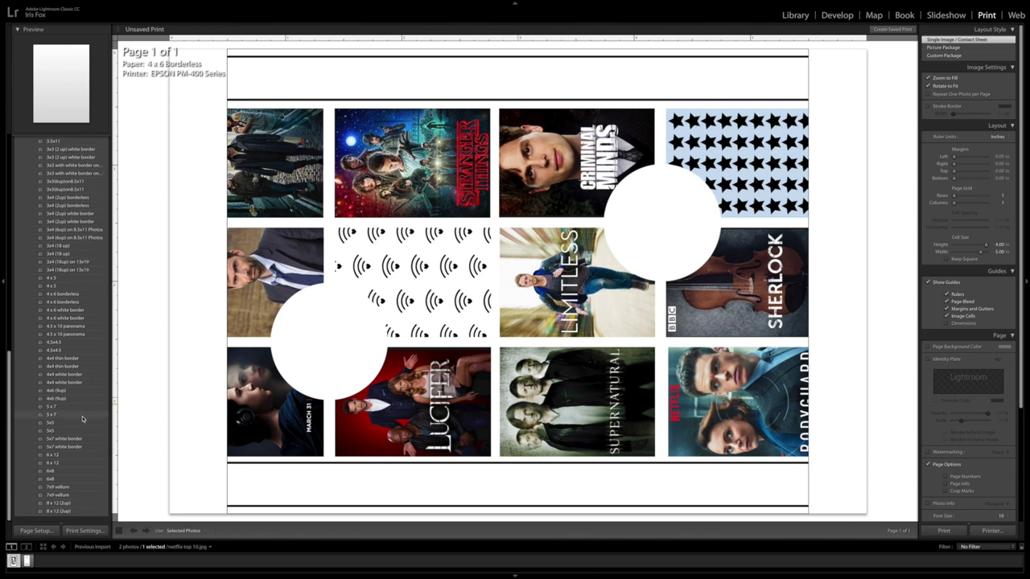
{"action": "scroll", "coordinate": [83, 418], "scroll_direction": "up", "scroll_amount": 5}
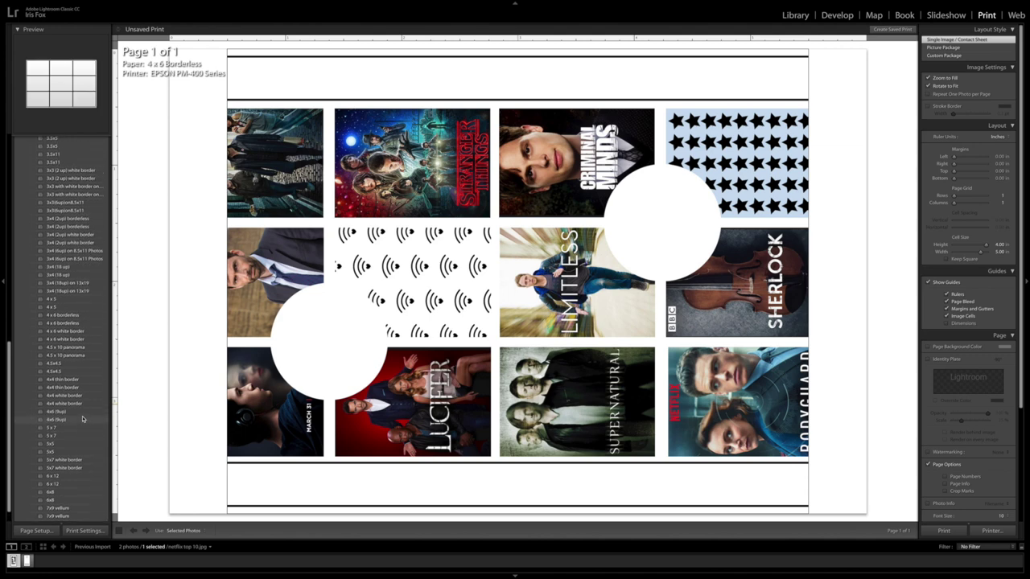
{"action": "scroll", "coordinate": [83, 418], "scroll_direction": "up", "scroll_amount": 4}
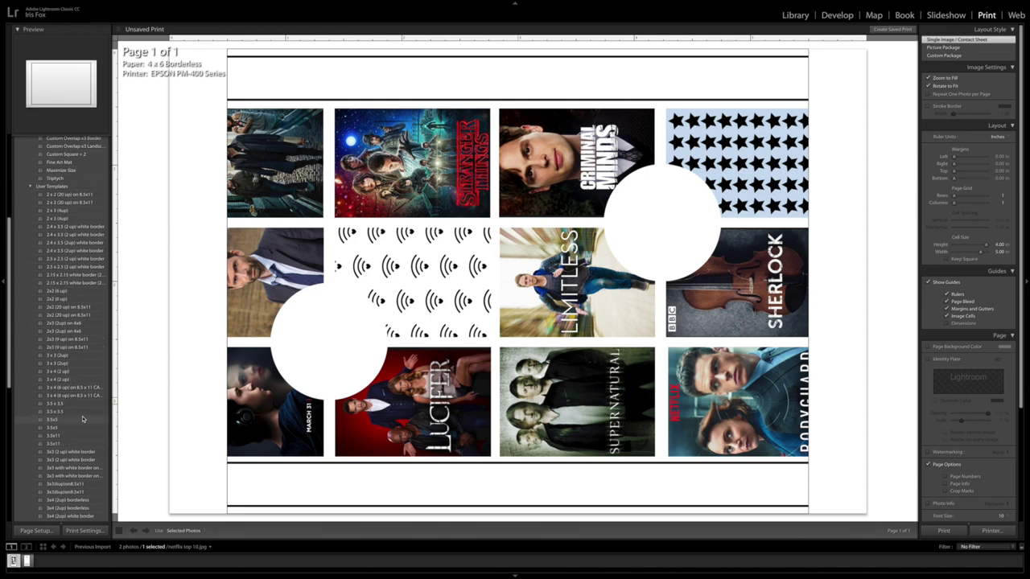
{"action": "scroll", "coordinate": [83, 419], "scroll_direction": "down", "scroll_amount": 7}
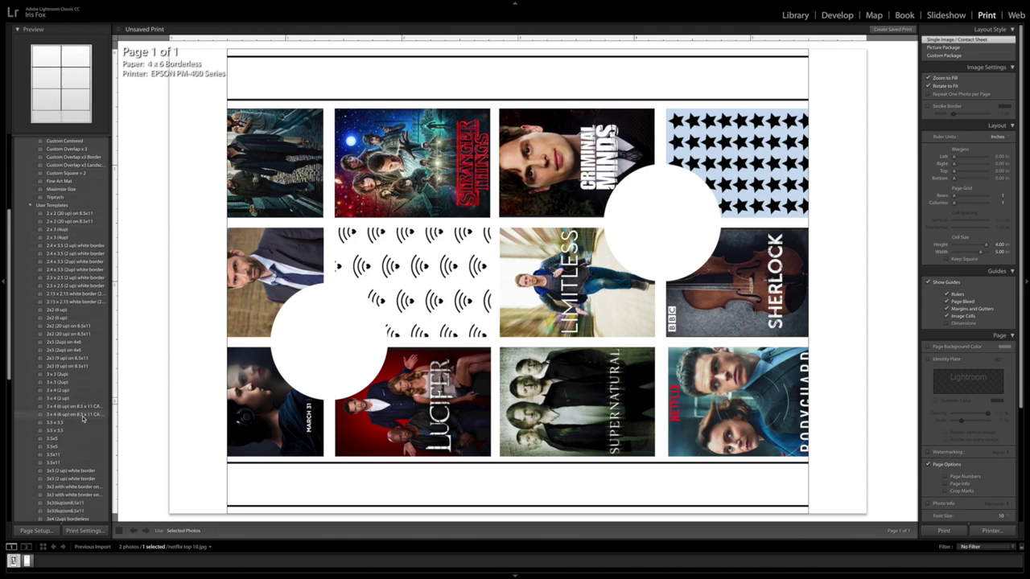
{"action": "scroll", "coordinate": [83, 418], "scroll_direction": "down", "scroll_amount": 3}
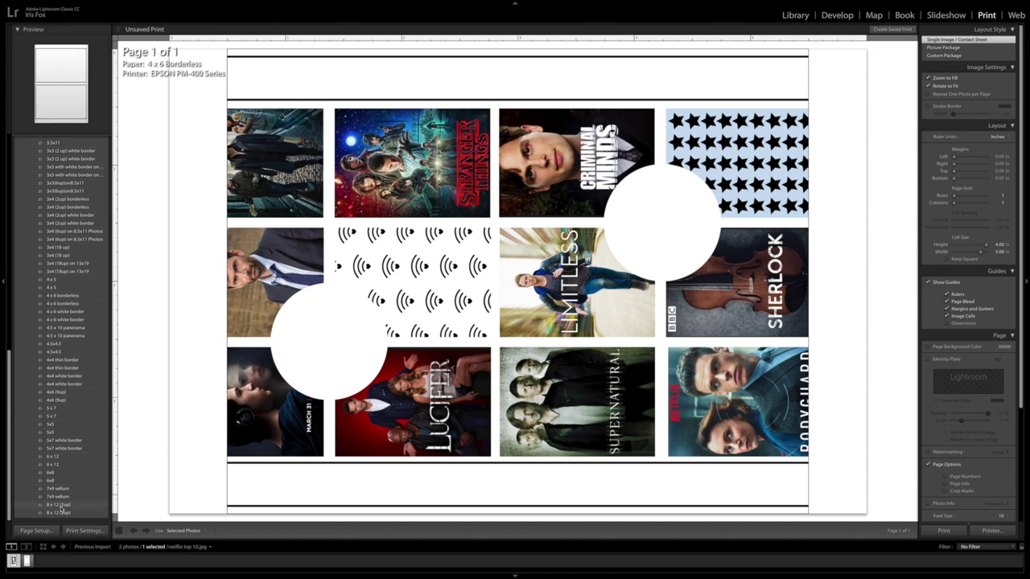
Step: Apply the 8x12 (2up) template and format the page for Canon PRO-100 series on US Letter Borderless
{"action": "left_click", "coordinate": [62, 506]}
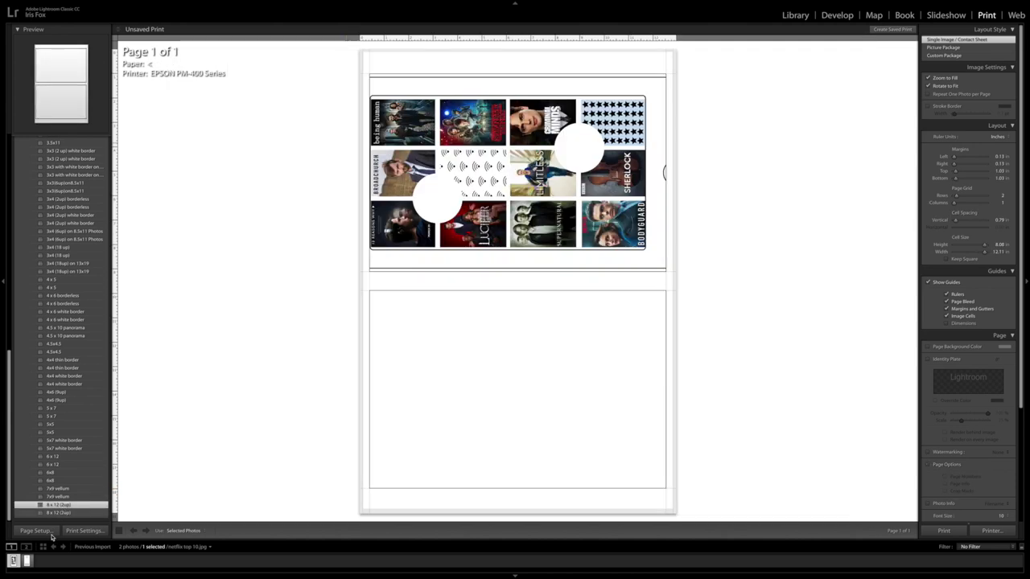
{"action": "left_click", "coordinate": [36, 532]}
{"action": "left_click", "coordinate": [512, 139]}
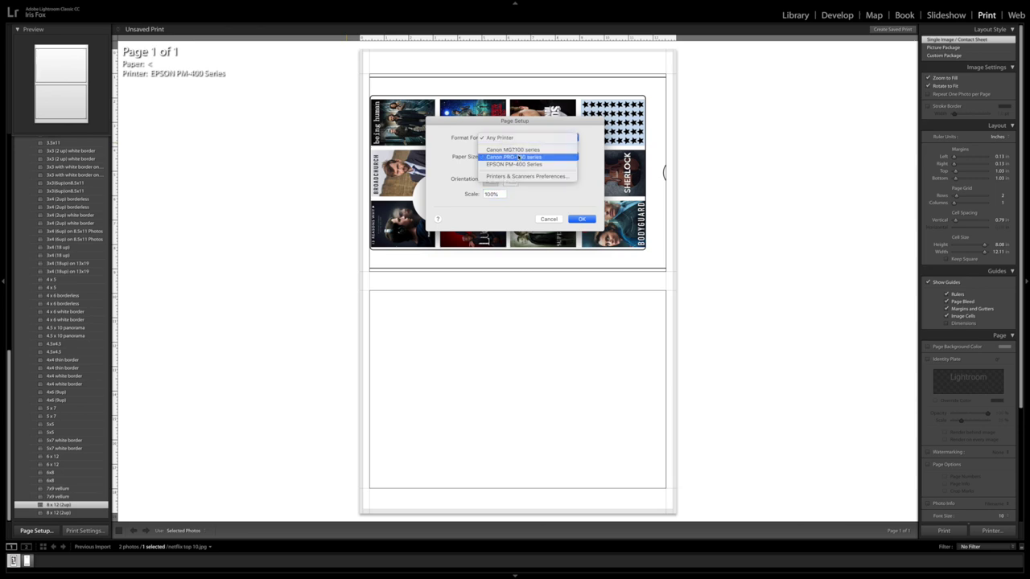
{"action": "left_click", "coordinate": [523, 159]}
{"action": "left_click", "coordinate": [523, 157]}
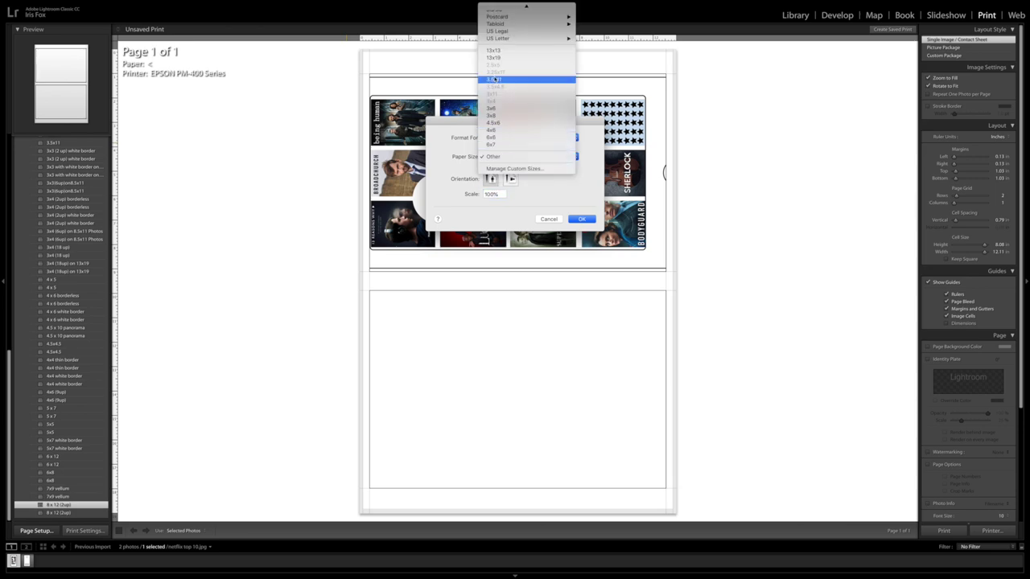
{"action": "mouse_move", "coordinate": [493, 39]}
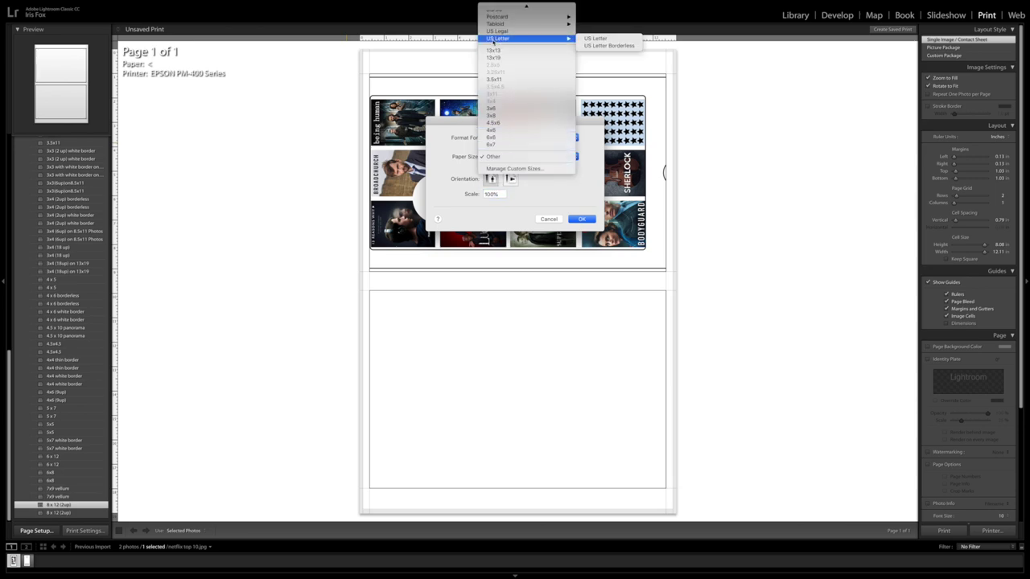
{"action": "left_click", "coordinate": [603, 46]}
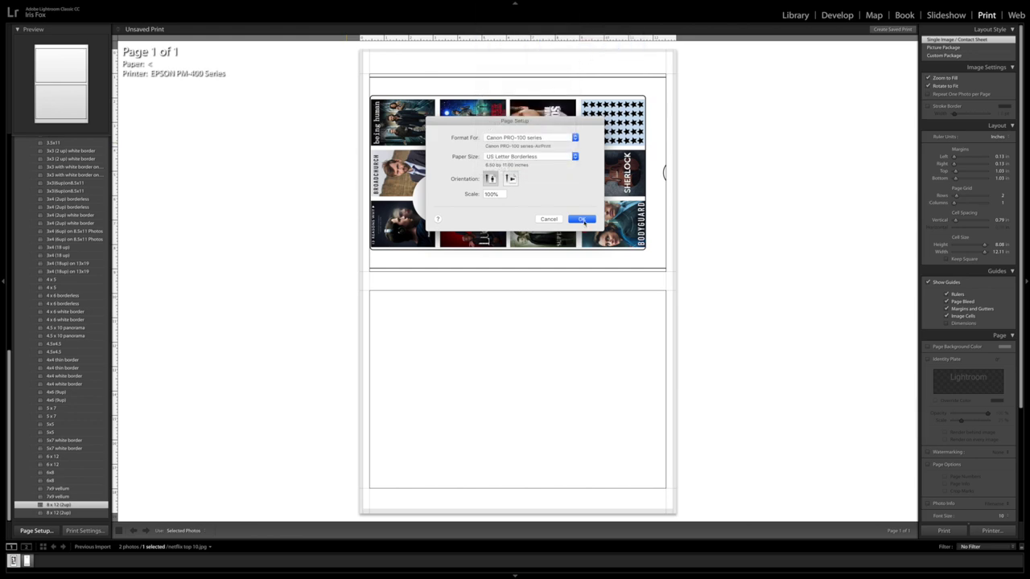
{"action": "left_click", "coordinate": [585, 220]}
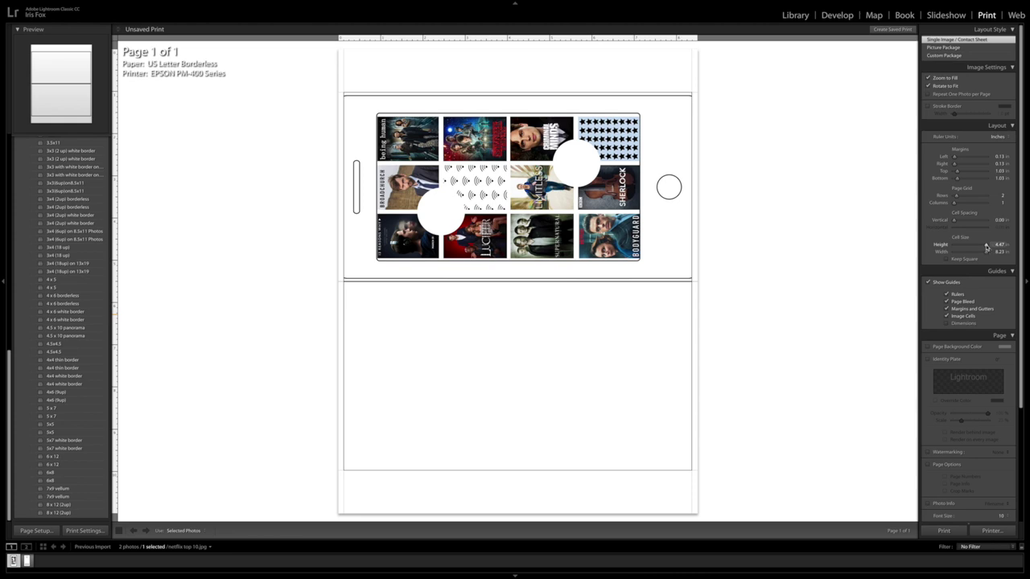
Step: Set the print cell height to 4.25 and width to 8.25 inches
{"action": "left_click_drag", "start_coordinate": [986, 247], "coordinate": [985, 246]}
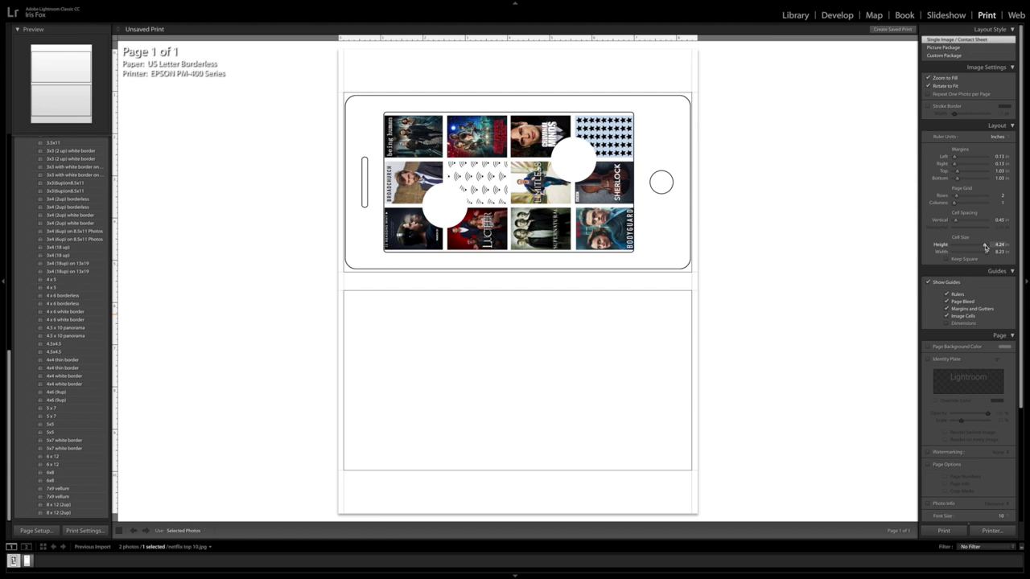
{"action": "left_click", "coordinate": [999, 244]}
{"action": "key", "text": "BackSpace"}
{"action": "type", "text": "4.25"}
{"action": "key", "text": "Tab"}
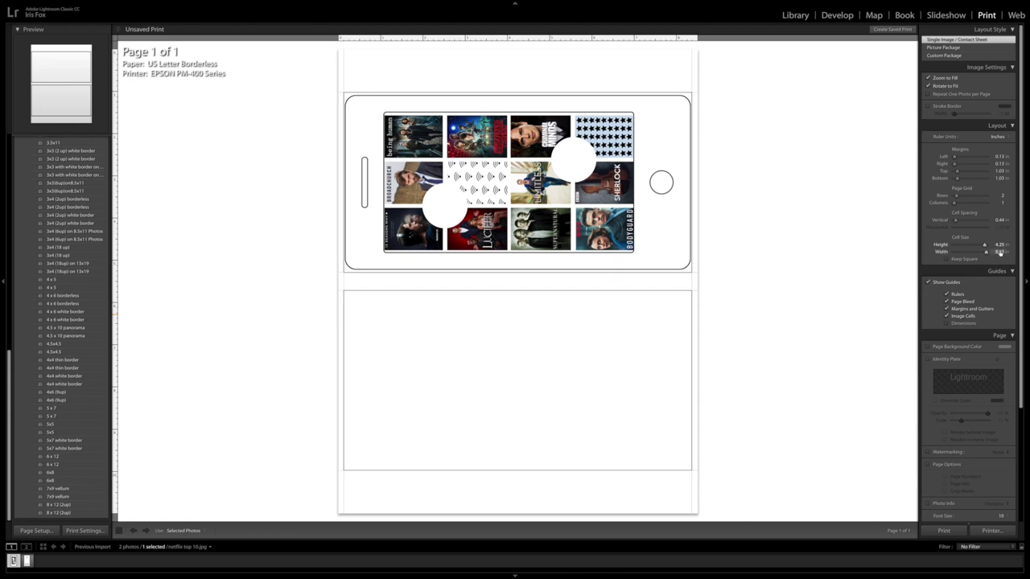
{"action": "key", "text": "BackSpace"}
{"action": "type", "text": "8.25"}
{"action": "key", "text": "Tab"}
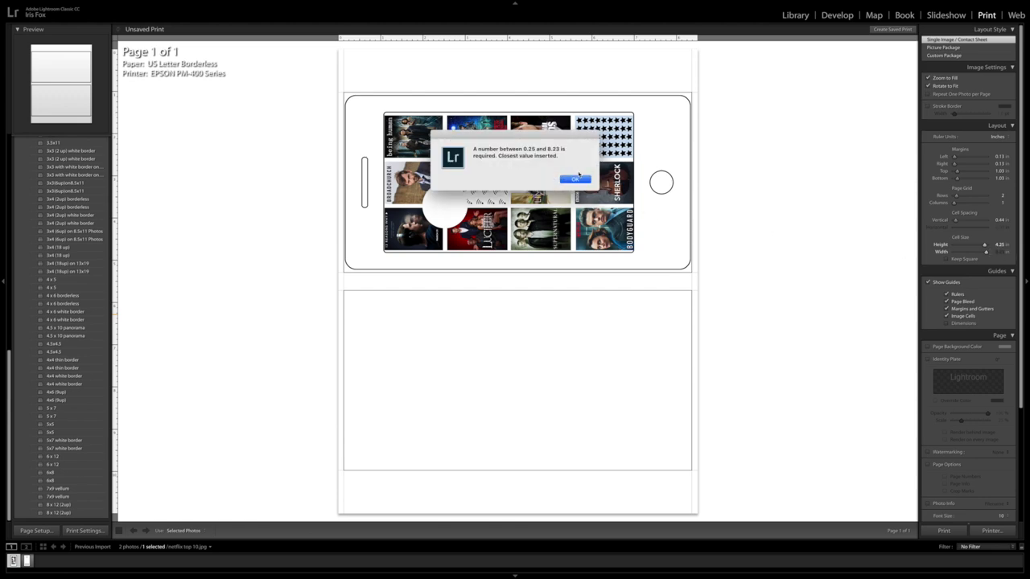
{"action": "left_click", "coordinate": [576, 178]}
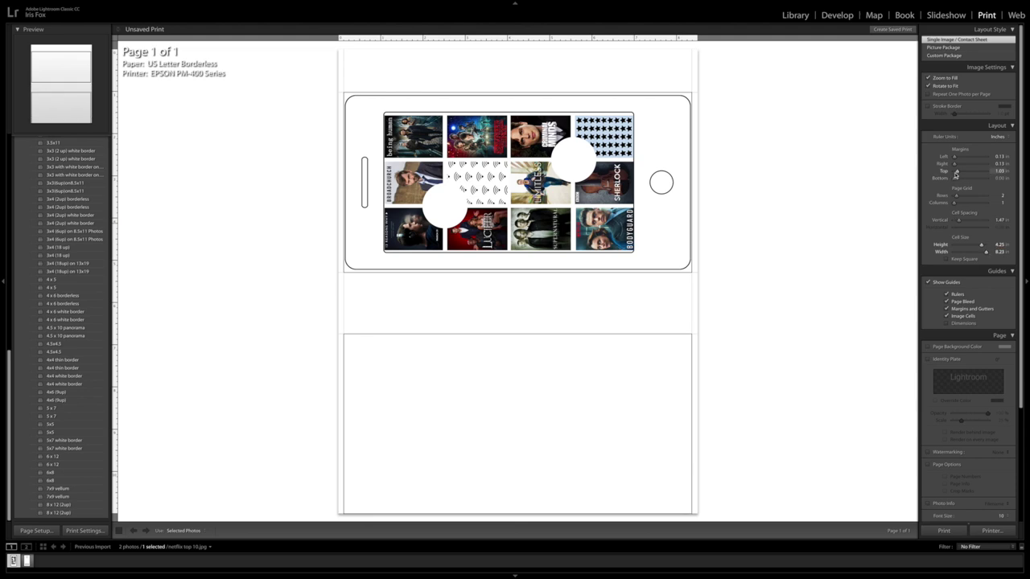
Step: Zero the left and right margins, keep 8.25 in width, and set 0.65 top and 1.08 bottom margins
{"action": "left_click_drag", "start_coordinate": [956, 172], "coordinate": [950, 172]}
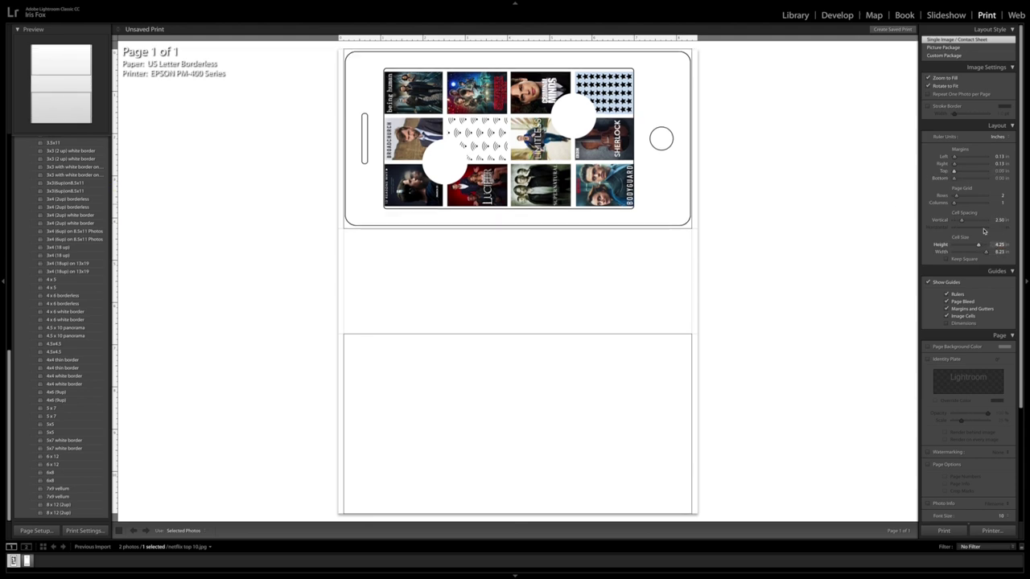
{"action": "left_click_drag", "start_coordinate": [986, 252], "coordinate": [1002, 252]}
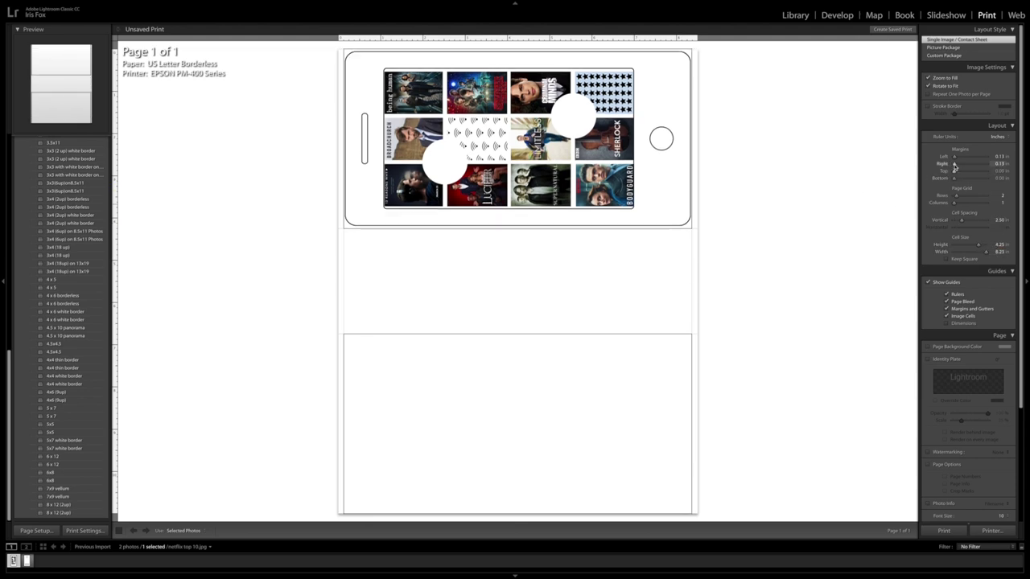
{"action": "left_click", "coordinate": [999, 252]}
{"action": "type", "text": "8"}
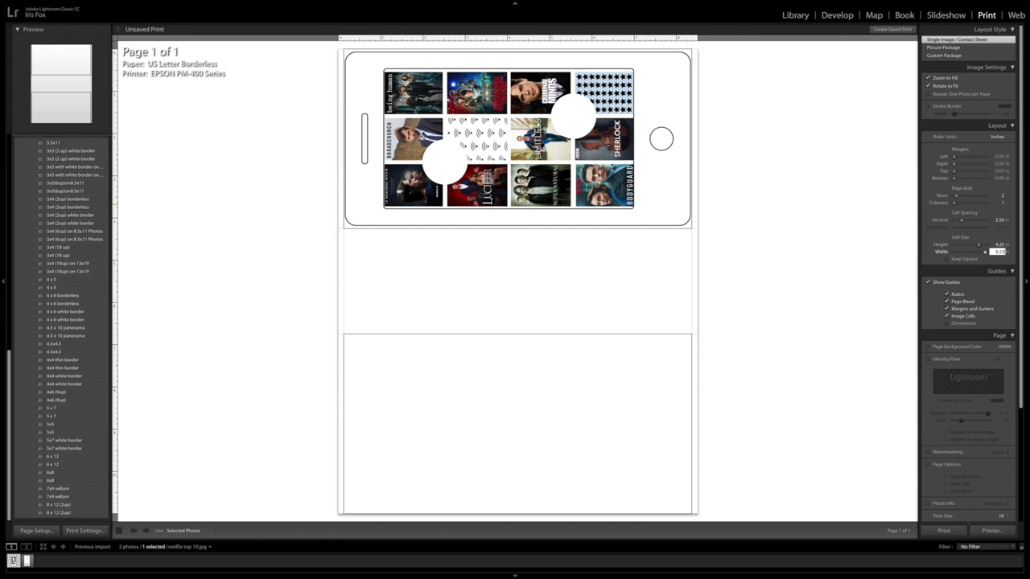
{"action": "type", "text": ".25"}
{"action": "key", "text": "Return"}
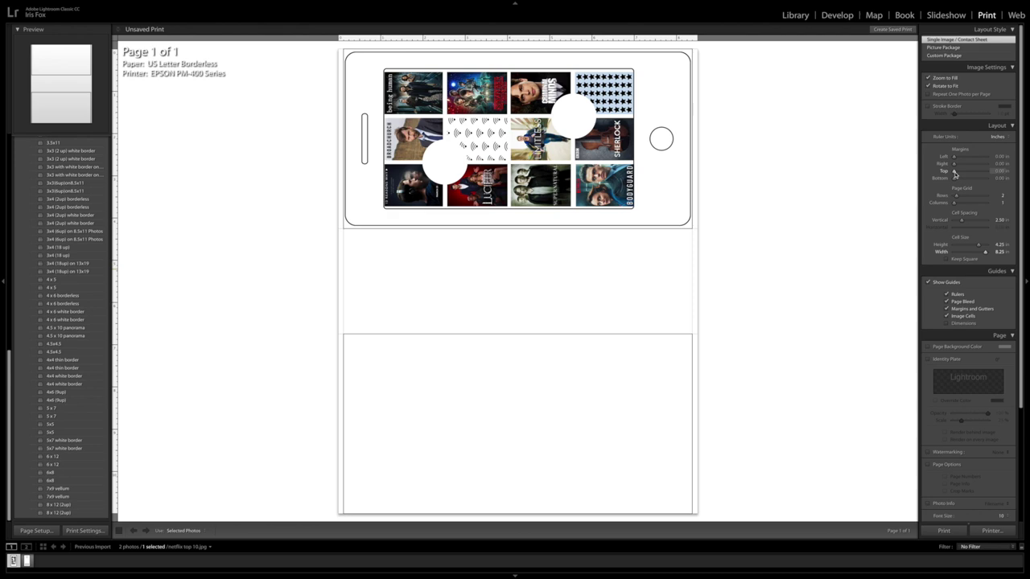
{"action": "left_click_drag", "start_coordinate": [954, 172], "coordinate": [959, 182]}
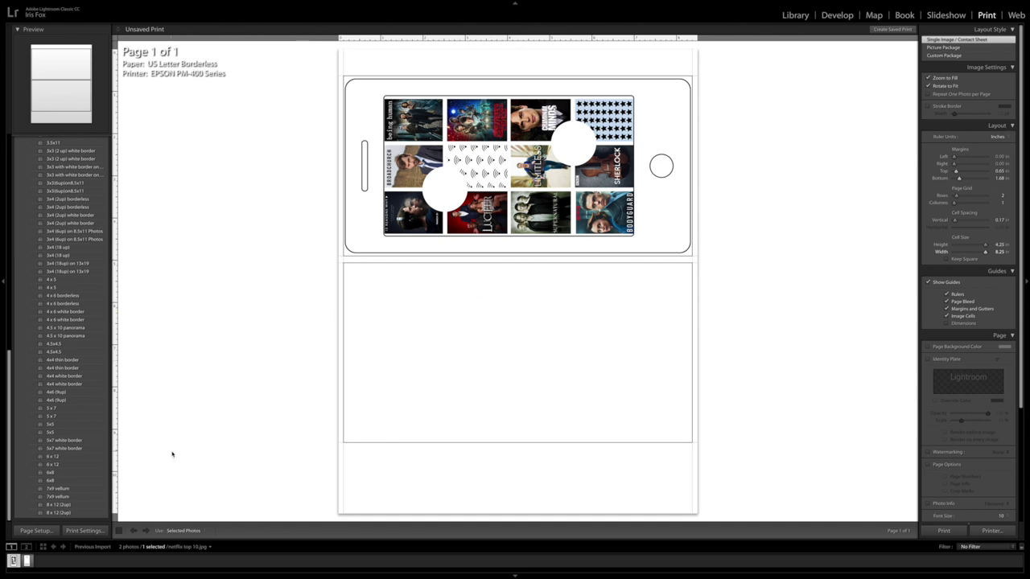
{"action": "scroll", "coordinate": [73, 351], "scroll_direction": "up", "scroll_amount": 10}
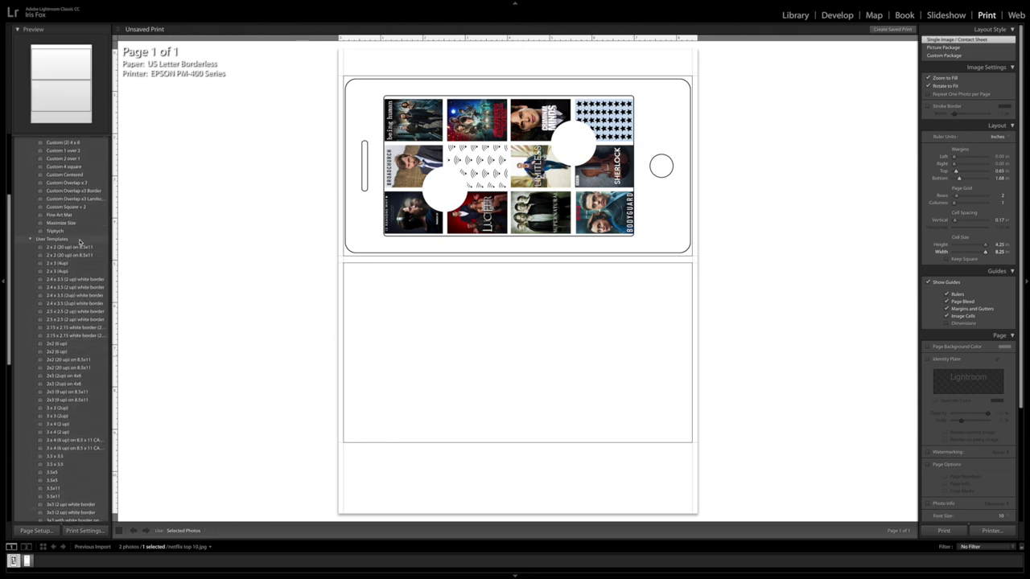
{"action": "scroll", "coordinate": [79, 242], "scroll_direction": "up", "scroll_amount": 5}
Step: Save the current layout as a new user template named Traveler's Notebook
{"action": "left_click", "coordinate": [104, 141]}
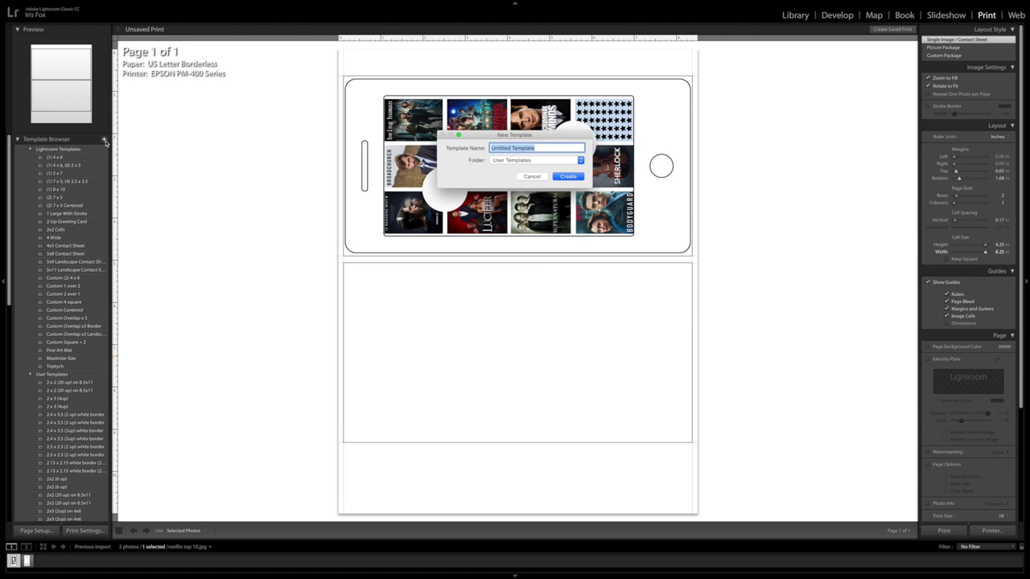
{"action": "type", "text": "Traceler's Notebook"}
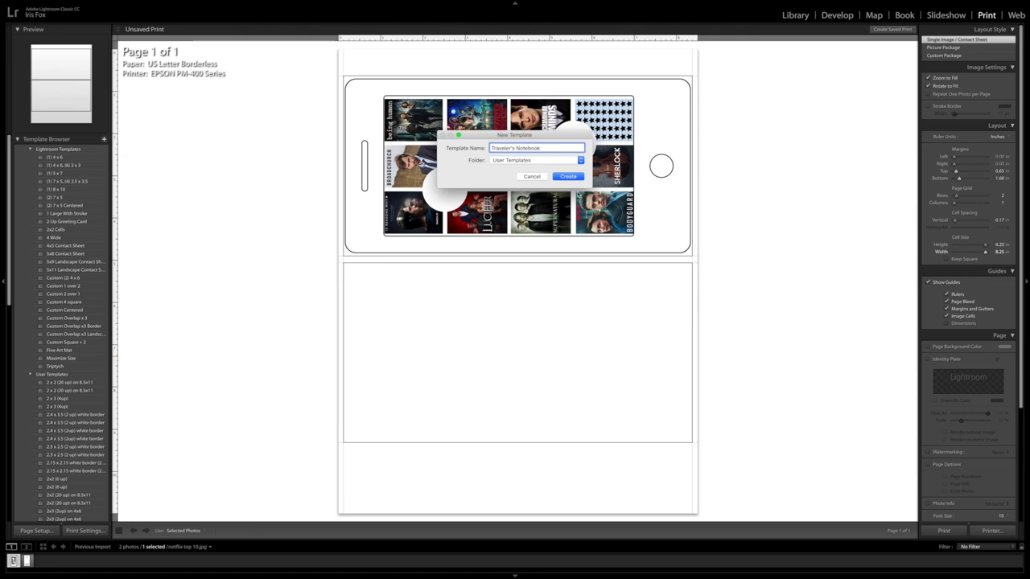
{"action": "left_click", "coordinate": [576, 178]}
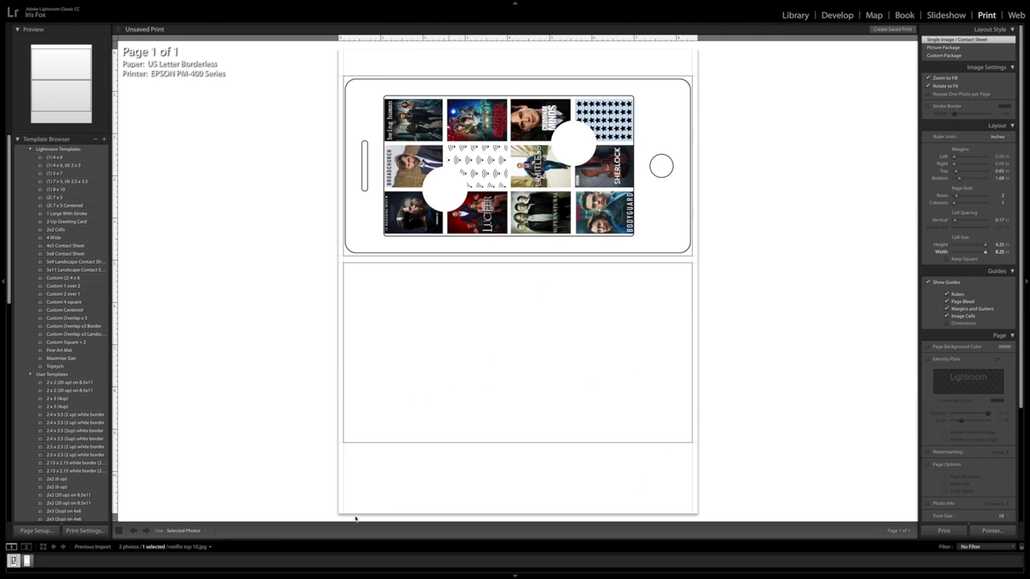
{"action": "left_click", "coordinate": [25, 532]}
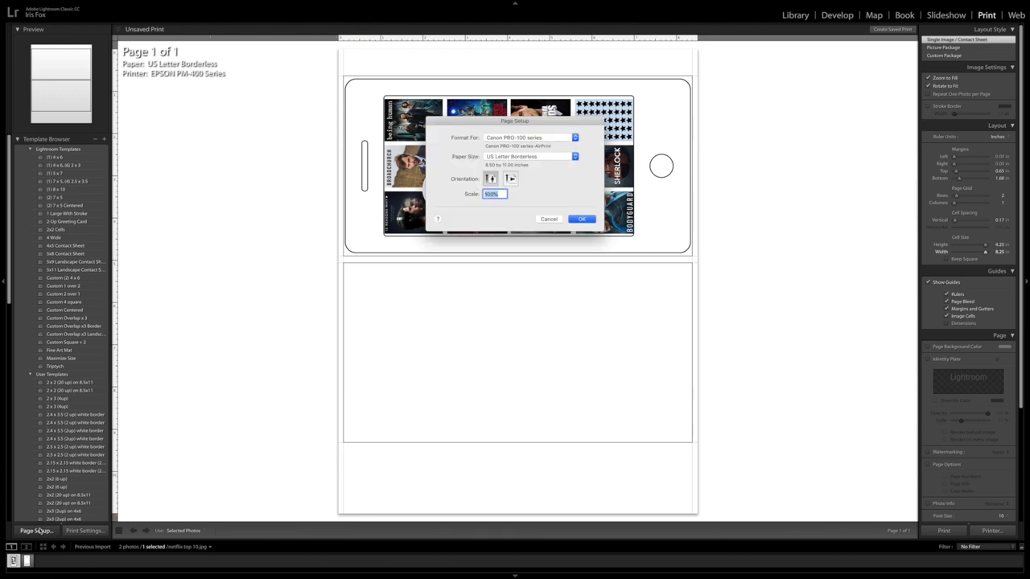
Step: Keep the page setup and save print settings with the Semigloss preset and Photo Semi-gloss Paper
{"action": "left_click", "coordinate": [583, 221]}
{"action": "left_click", "coordinate": [84, 532]}
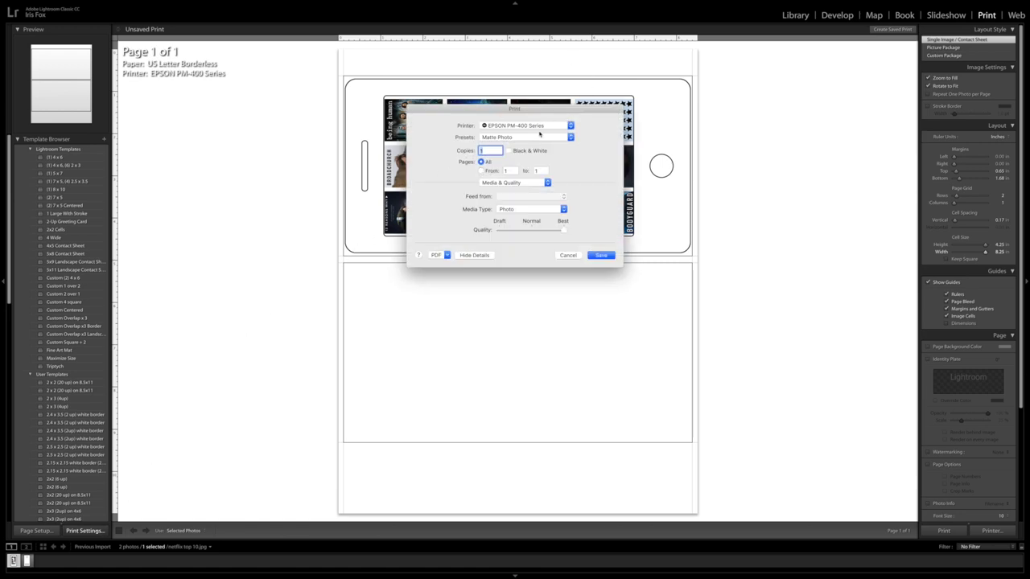
{"action": "left_click", "coordinate": [539, 134]}
{"action": "left_click", "coordinate": [527, 145]}
{"action": "left_click", "coordinate": [602, 255]}
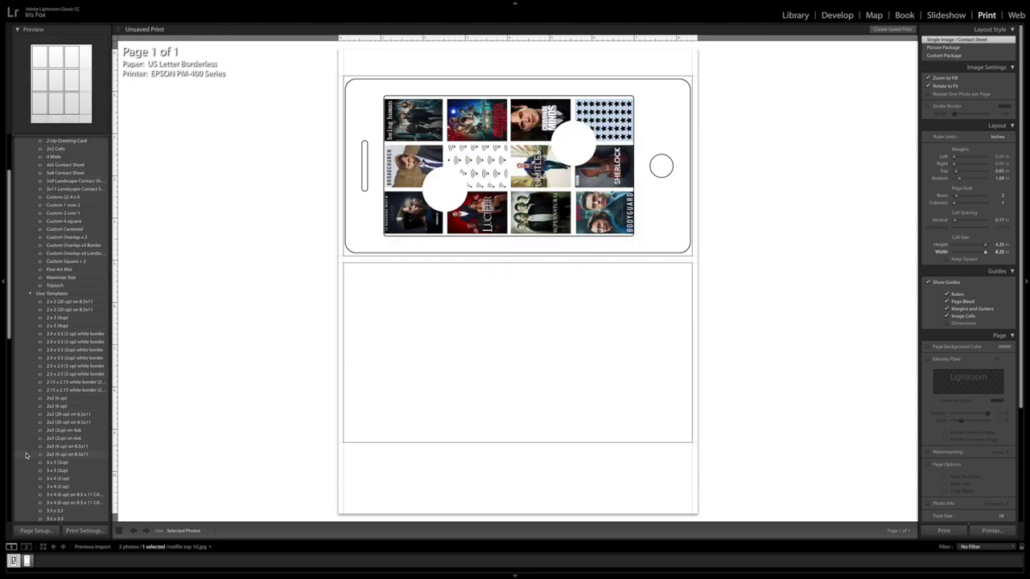
Step: Update the Traveler's Notebook template with the current settings and print the phone page
{"action": "scroll", "coordinate": [34, 463], "scroll_direction": "down", "scroll_amount": 10}
{"action": "scroll", "coordinate": [34, 465], "scroll_direction": "down", "scroll_amount": 5}
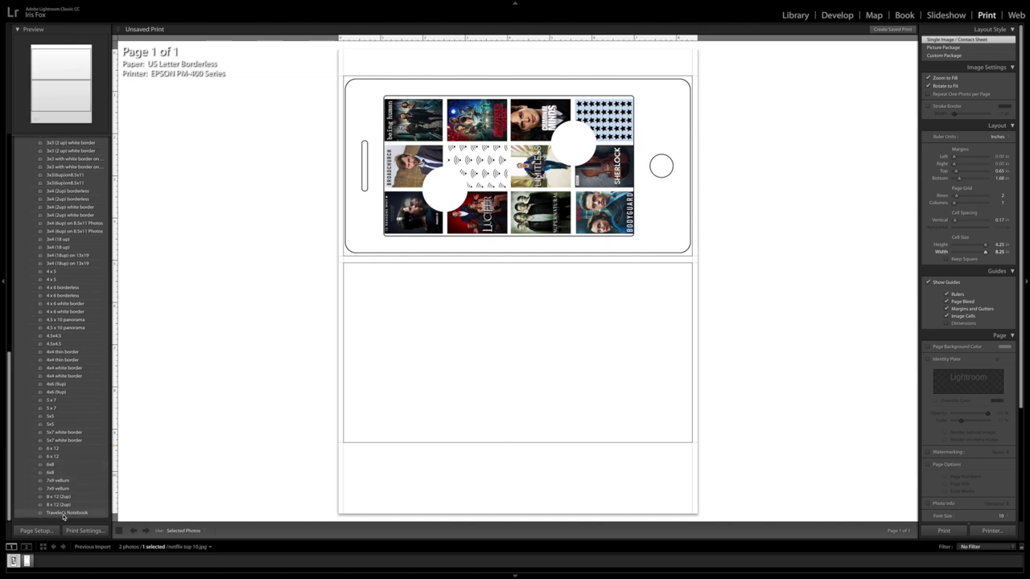
{"action": "right_click", "coordinate": [65, 513]}
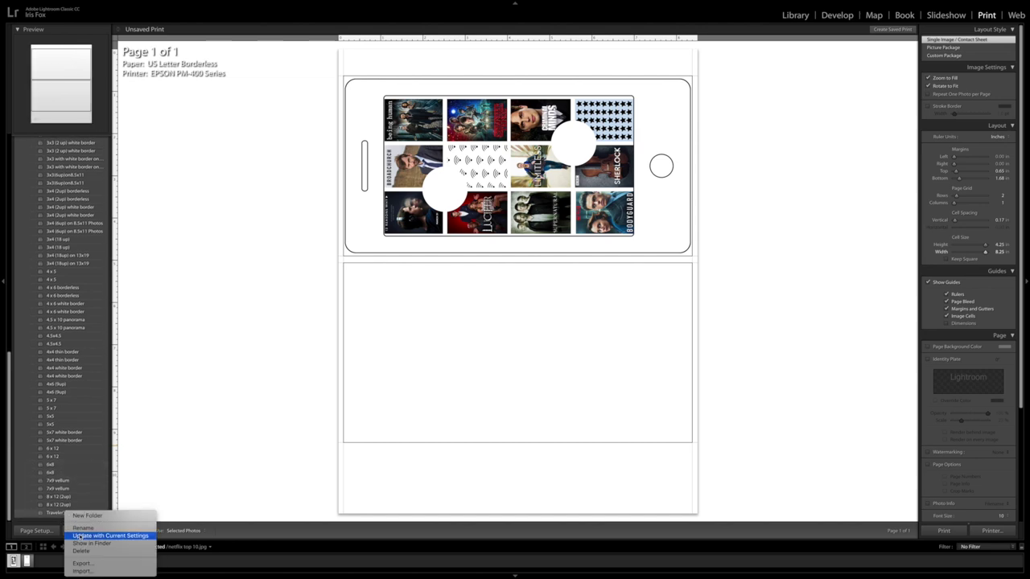
{"action": "left_click", "coordinate": [80, 536]}
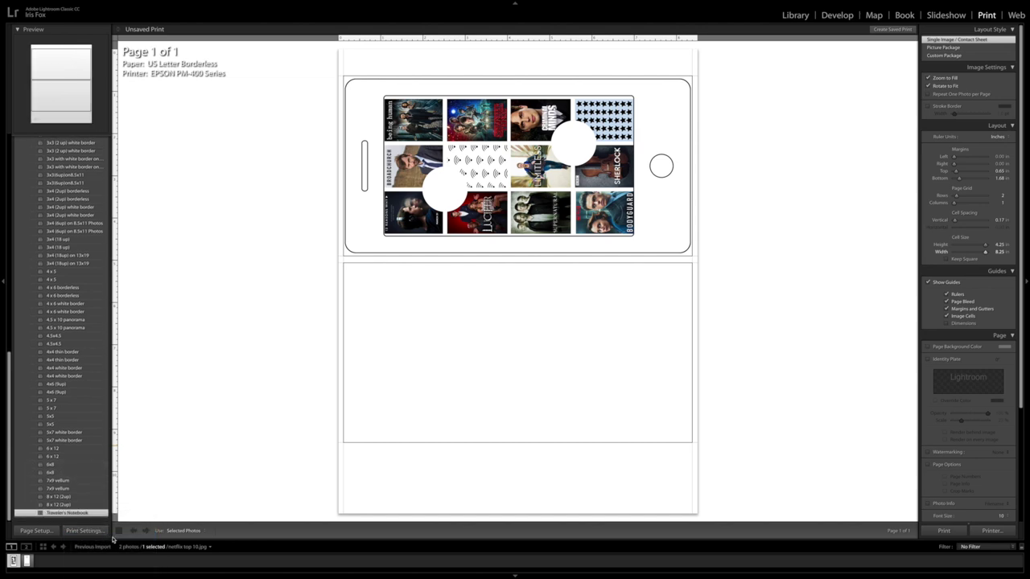
{"action": "left_click", "coordinate": [945, 532]}
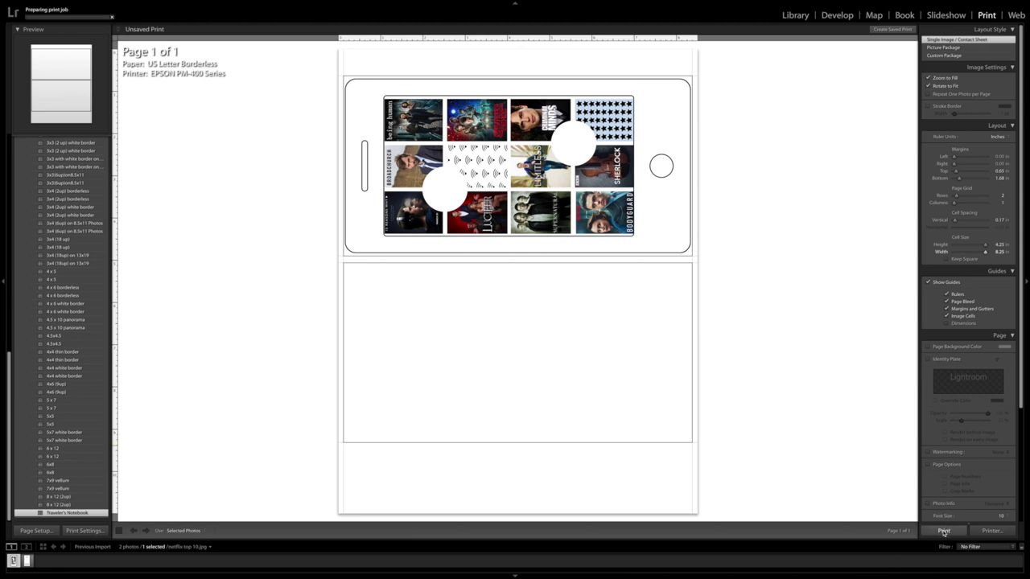